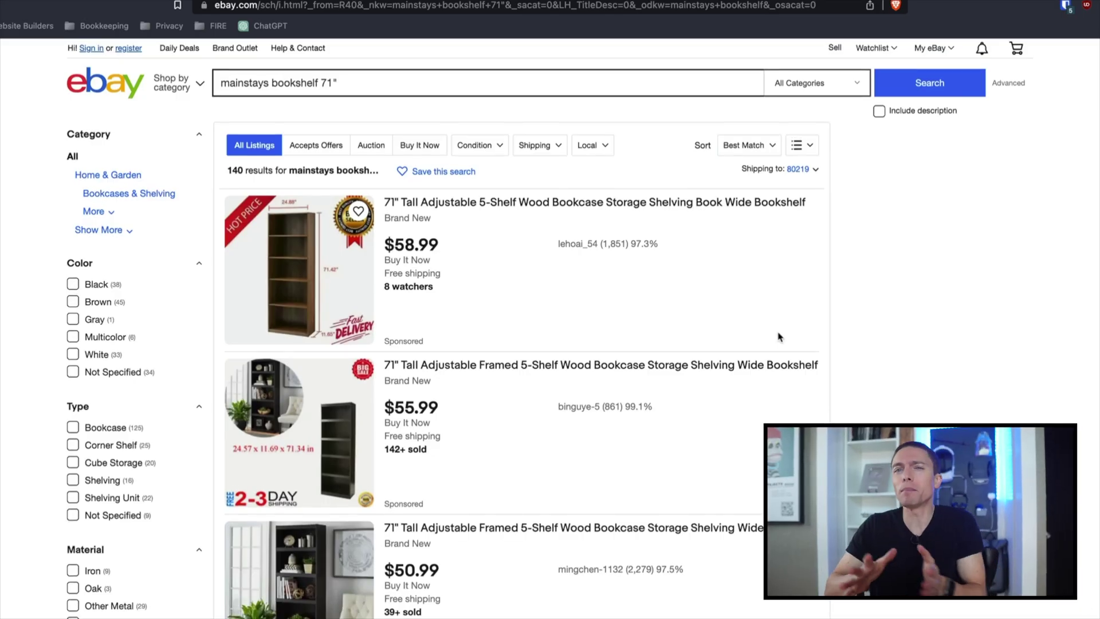
Step: Look through the eBay listings and prices in the search results for "mainstays bookshelf 71""
scroll(779, 337, "down", 3)
scroll(779, 337, "down", 6)
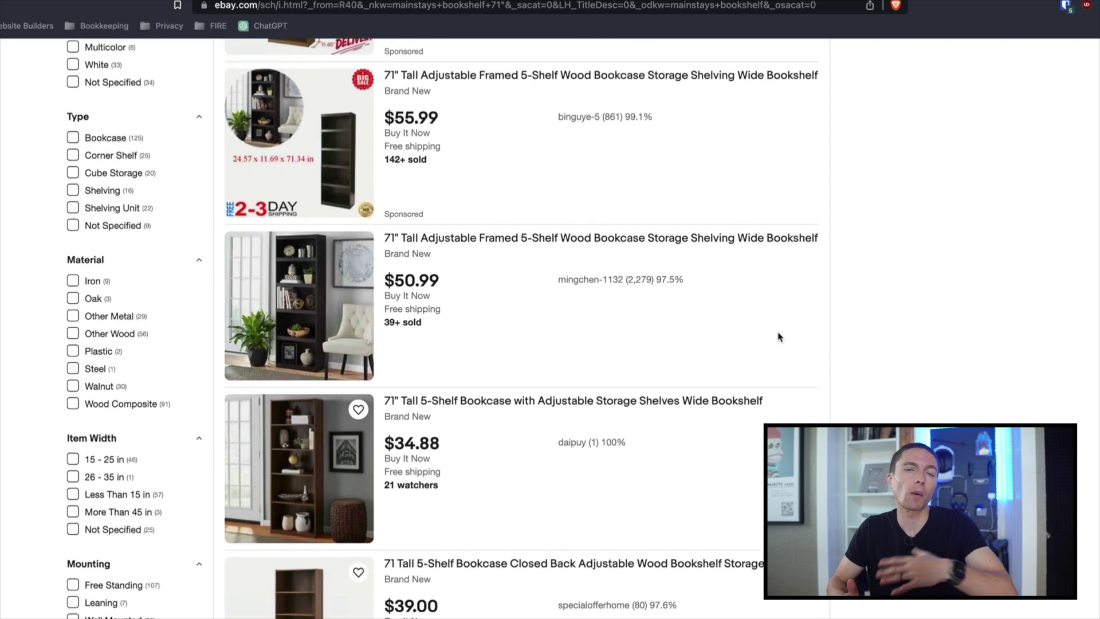
scroll(780, 337, "down", 7)
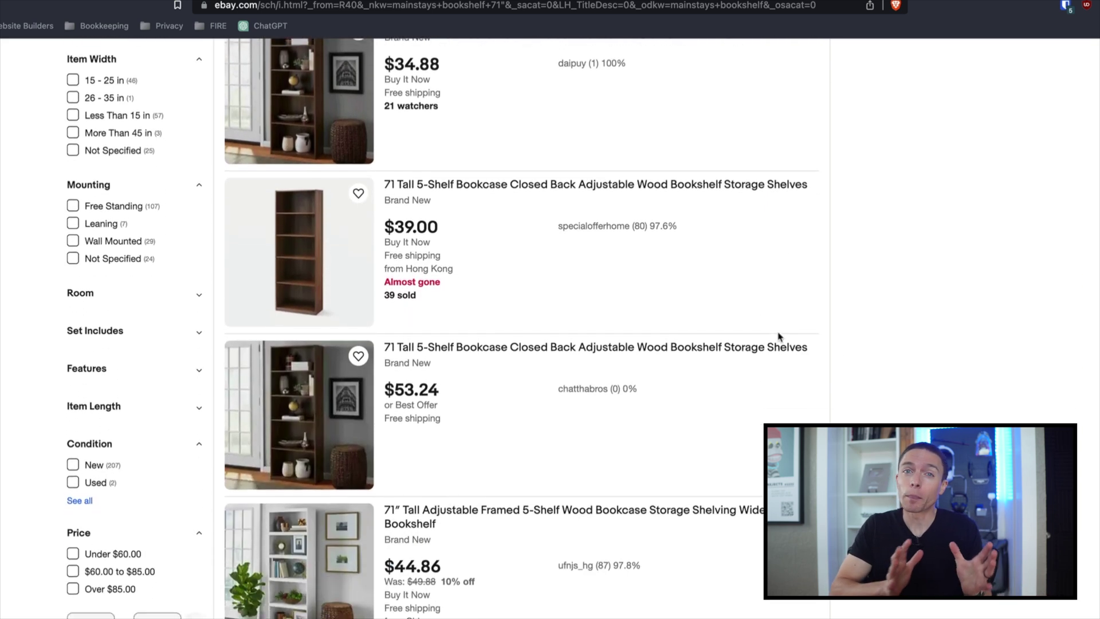
scroll(779, 337, "down", 8)
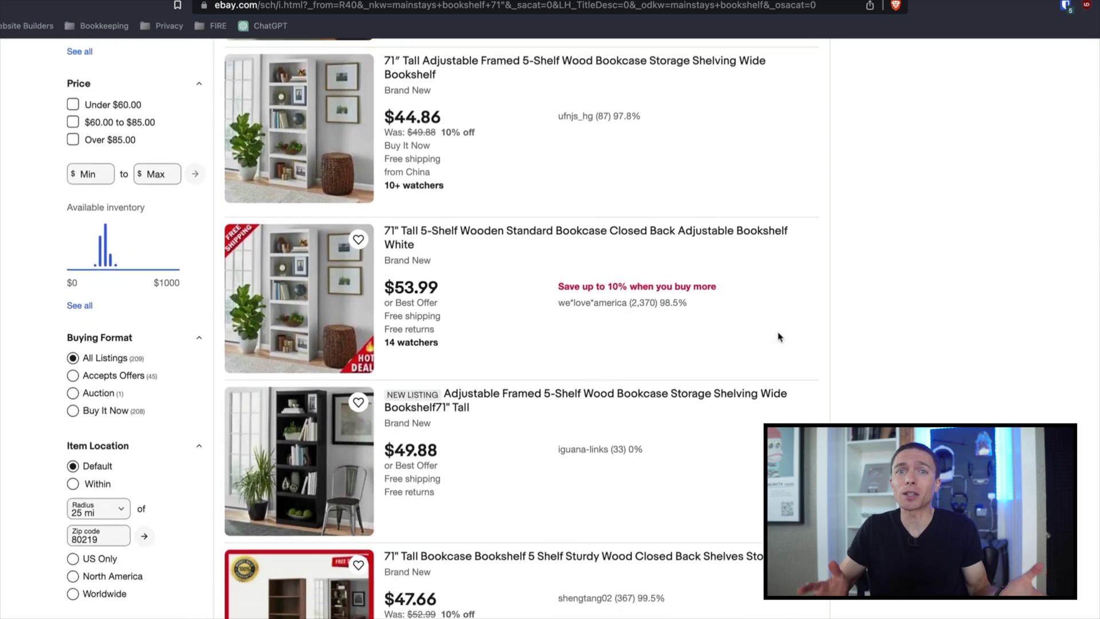
scroll(779, 337, "down", 8)
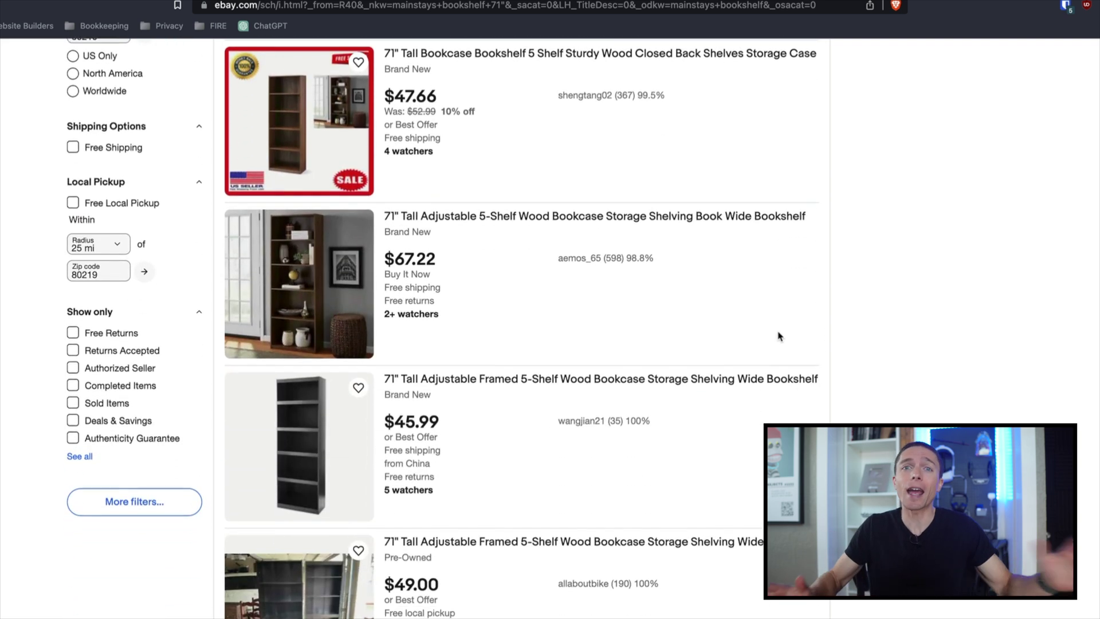
scroll(779, 337, "down", 1)
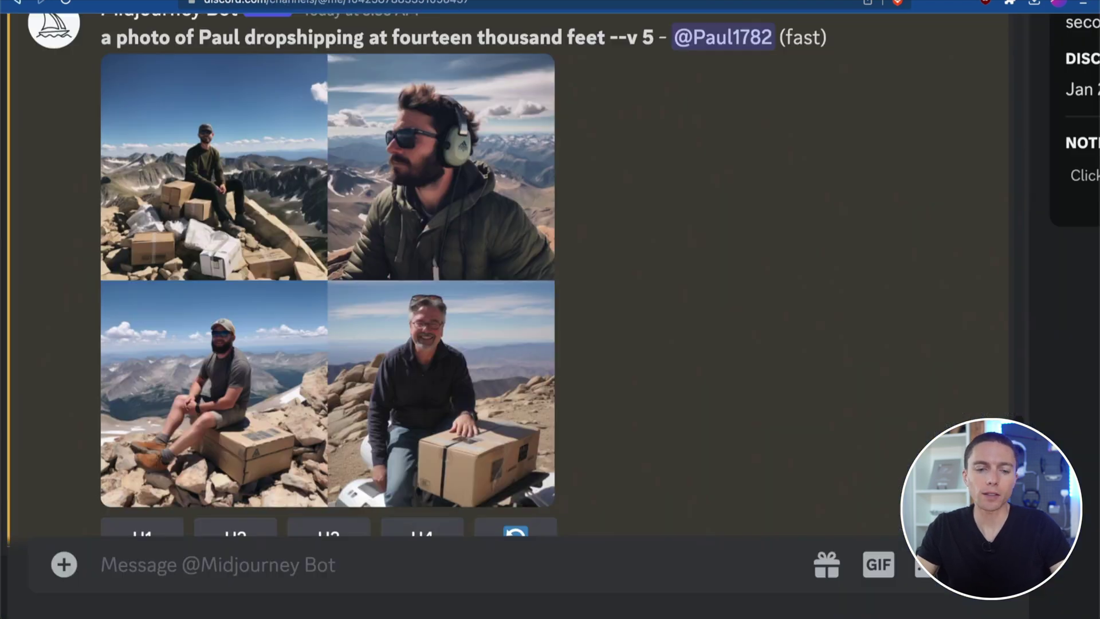
Step: Examine the four generated images for the mountaintop dropshipping prompt in the Midjourney chat, enlarging them and closing the enlarged view
scroll(718, 164, "up", 1)
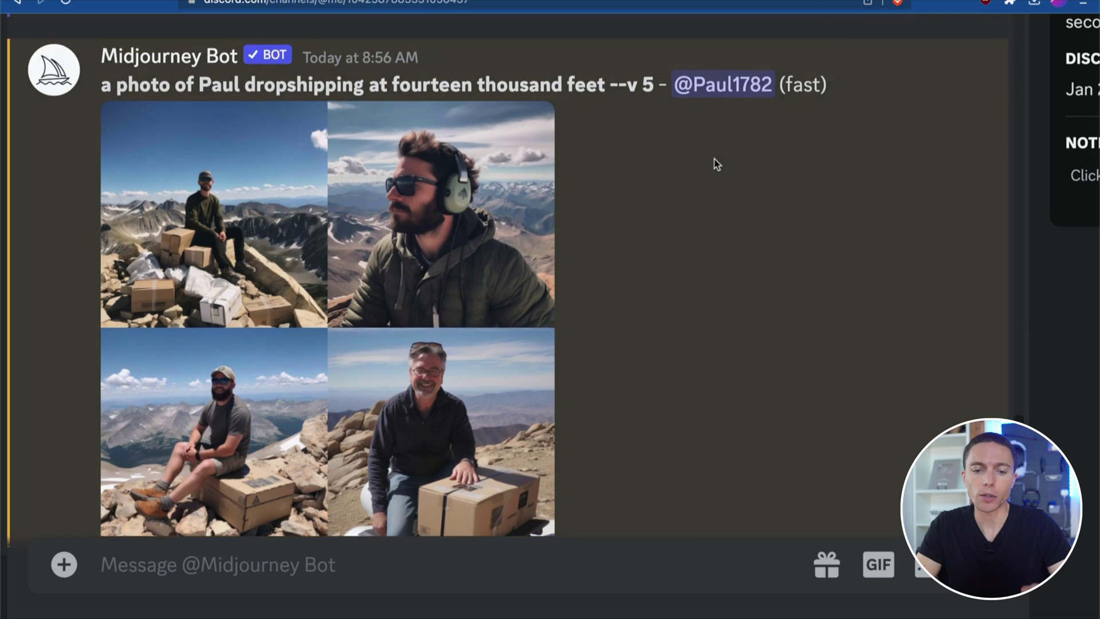
scroll(717, 164, "down", 1)
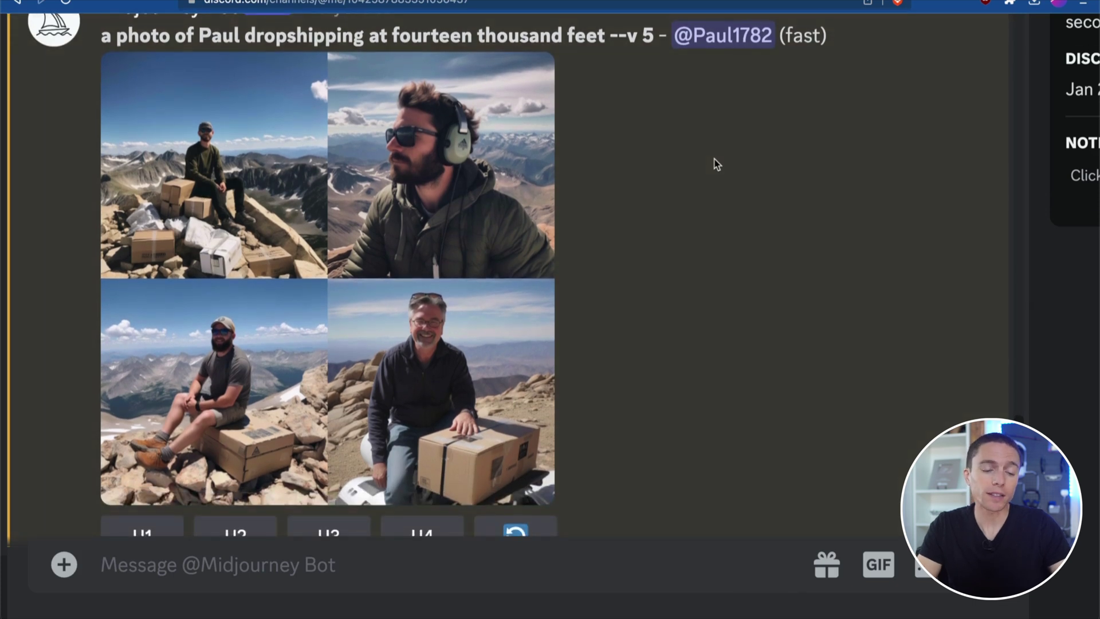
left_click(330, 268)
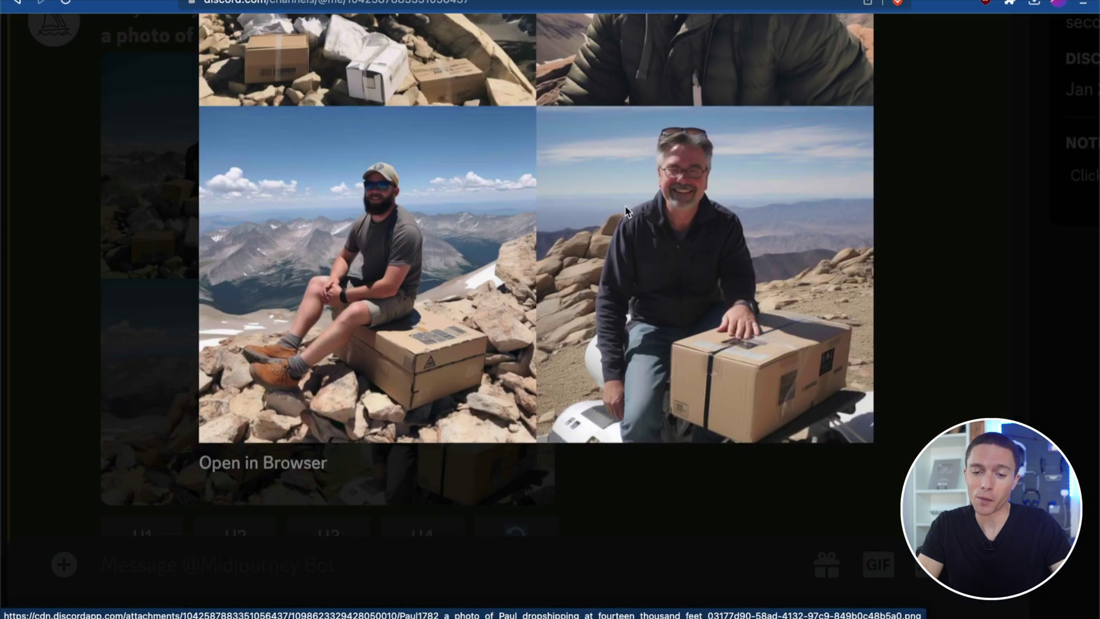
scroll(616, 206, "up", 5)
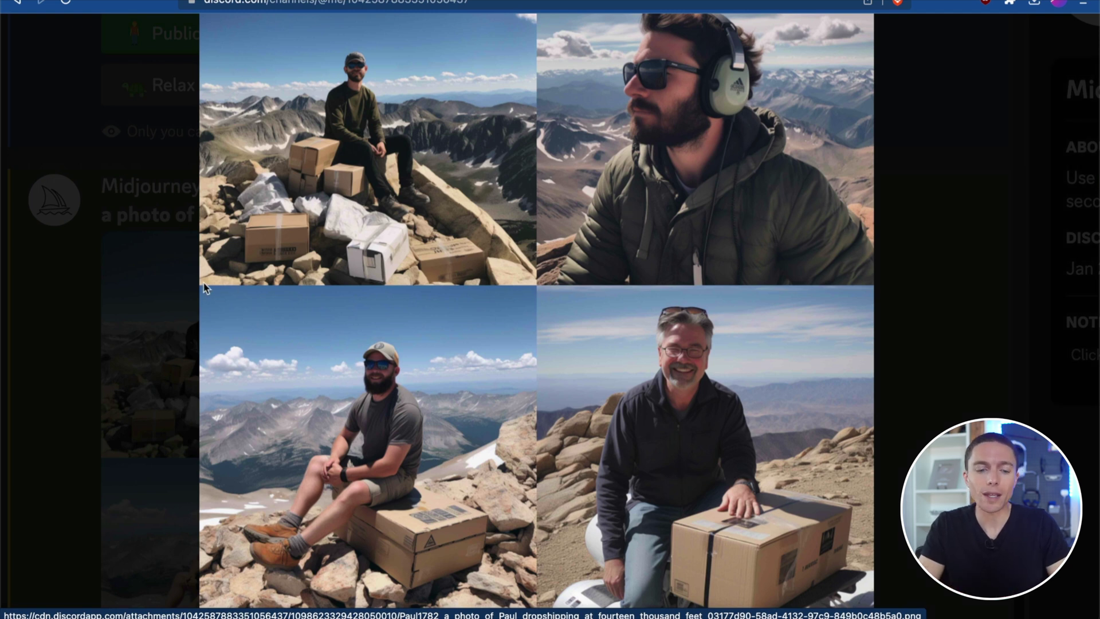
left_click(156, 290)
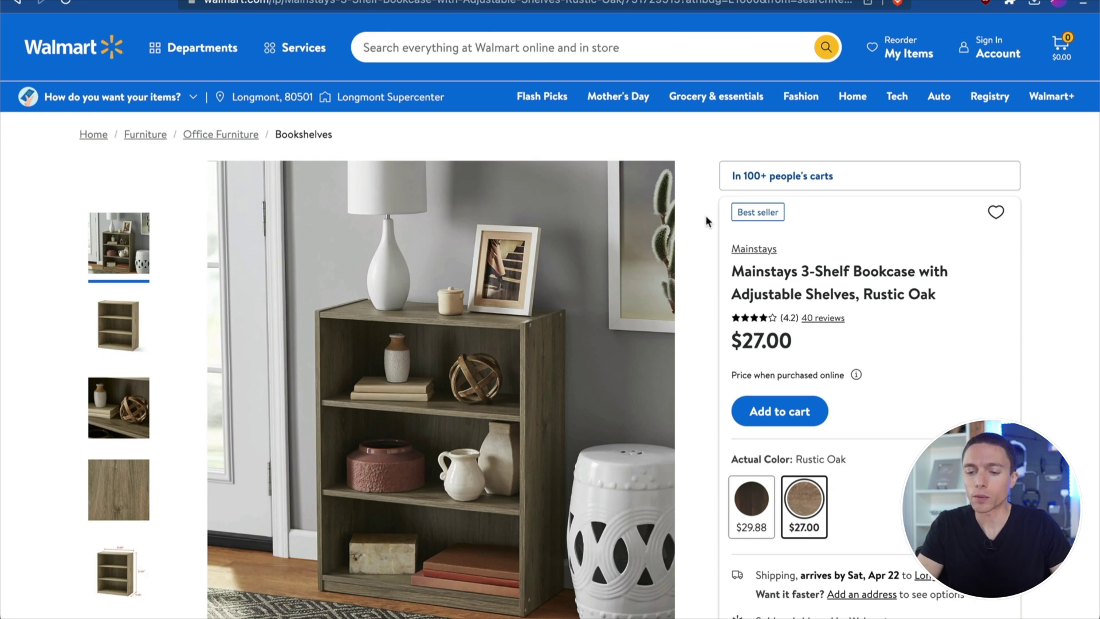
Step: View the Mainstays 3-Shelf Bookcase page on Walmart and enlarge the generated bookshelf images in Discord for comparison
mouse_move(669, 394)
scroll(669, 394, "down", 2)
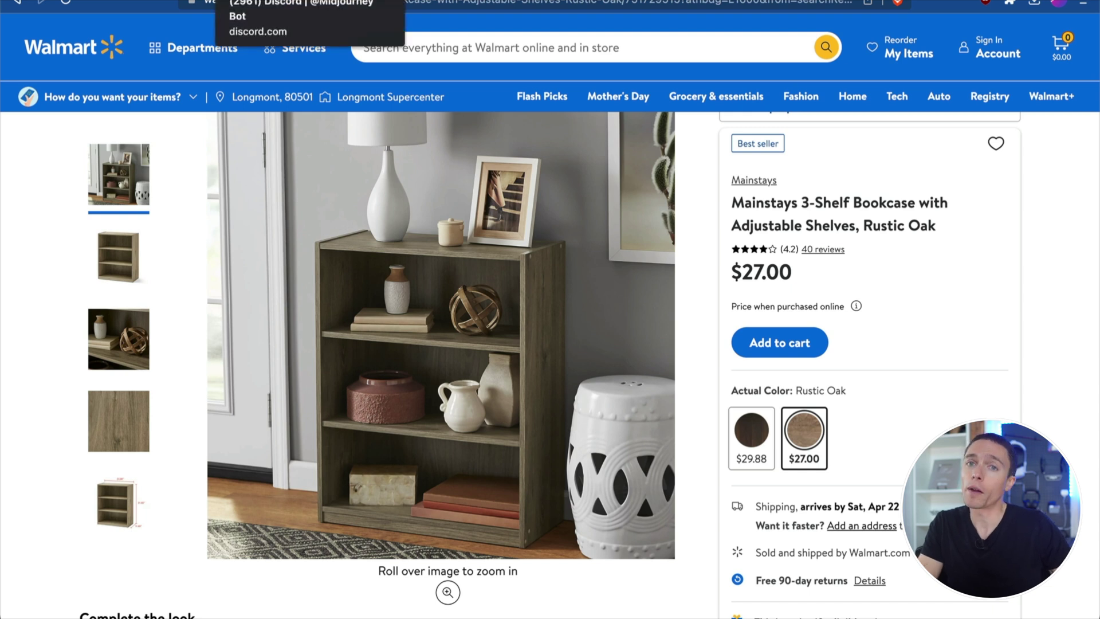
left_click(247, 5)
scroll(204, 405, "down", 10)
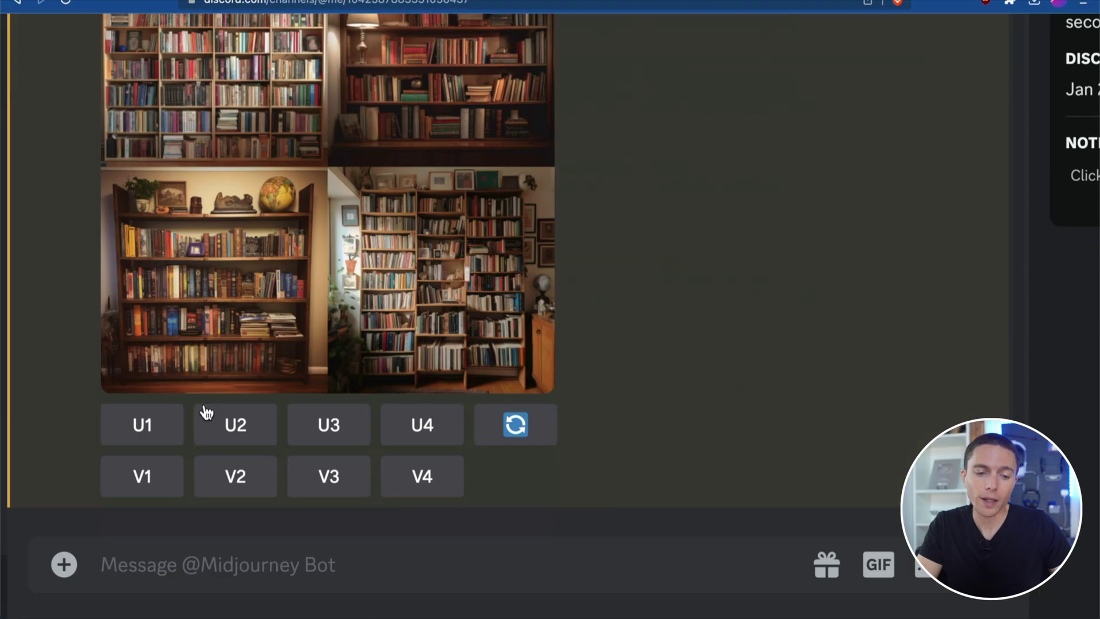
left_click(313, 163)
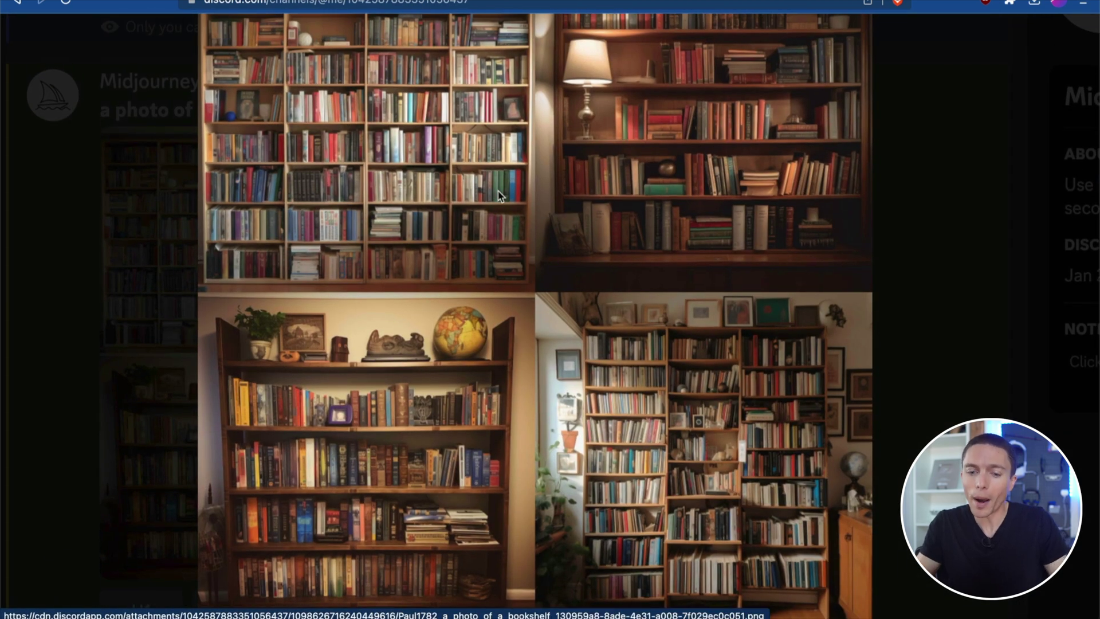
Step: Highlight "Rustic Oak" in the Walmart product title and close the enlarged bookshelf images back in Discord
key("ctrl+Tab")
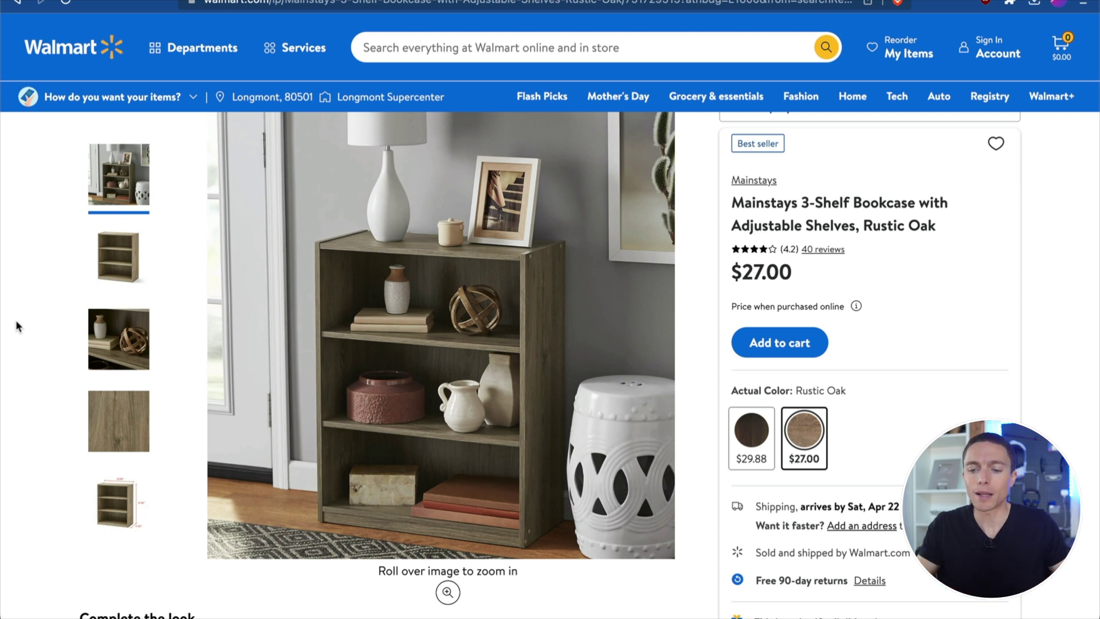
left_click_drag(861, 227, 956, 228)
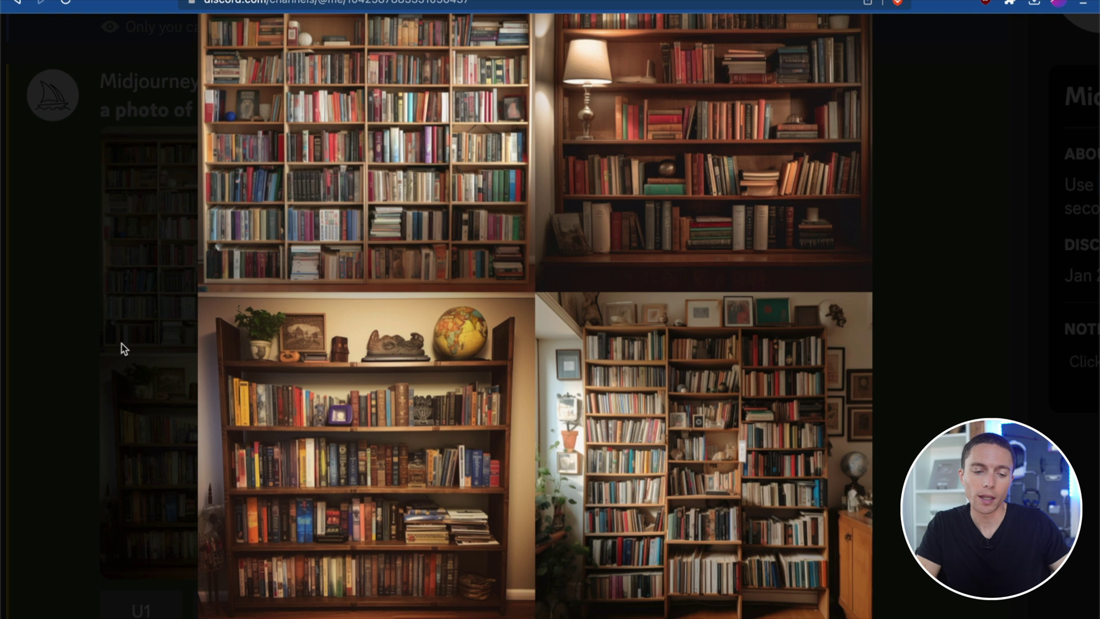
left_click(120, 347)
scroll(118, 398, "up", 2)
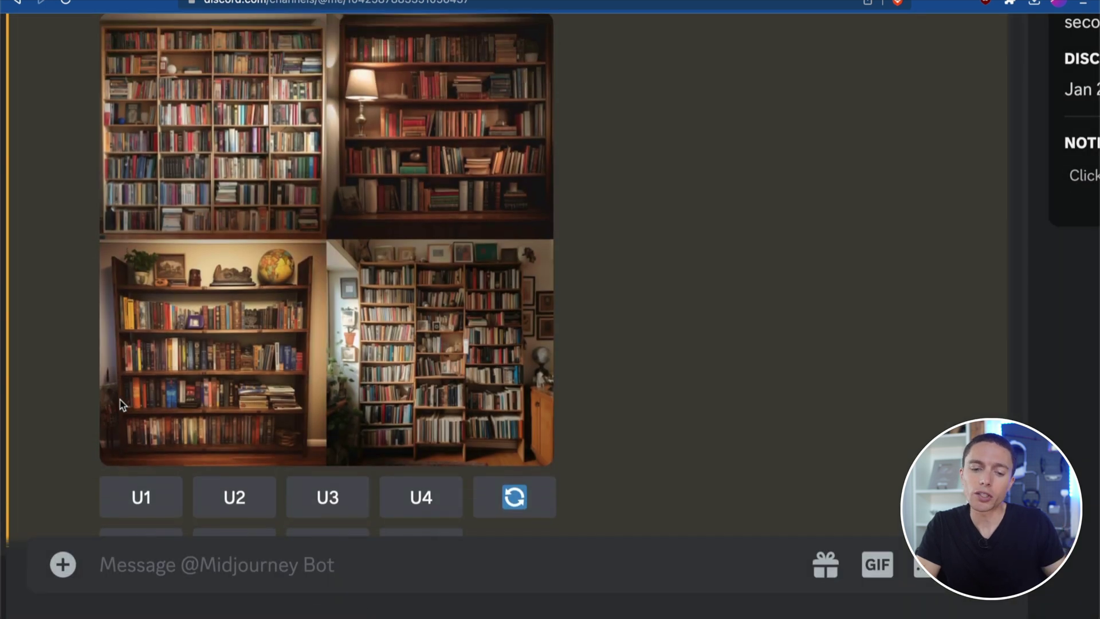
scroll(119, 400, "up", 1)
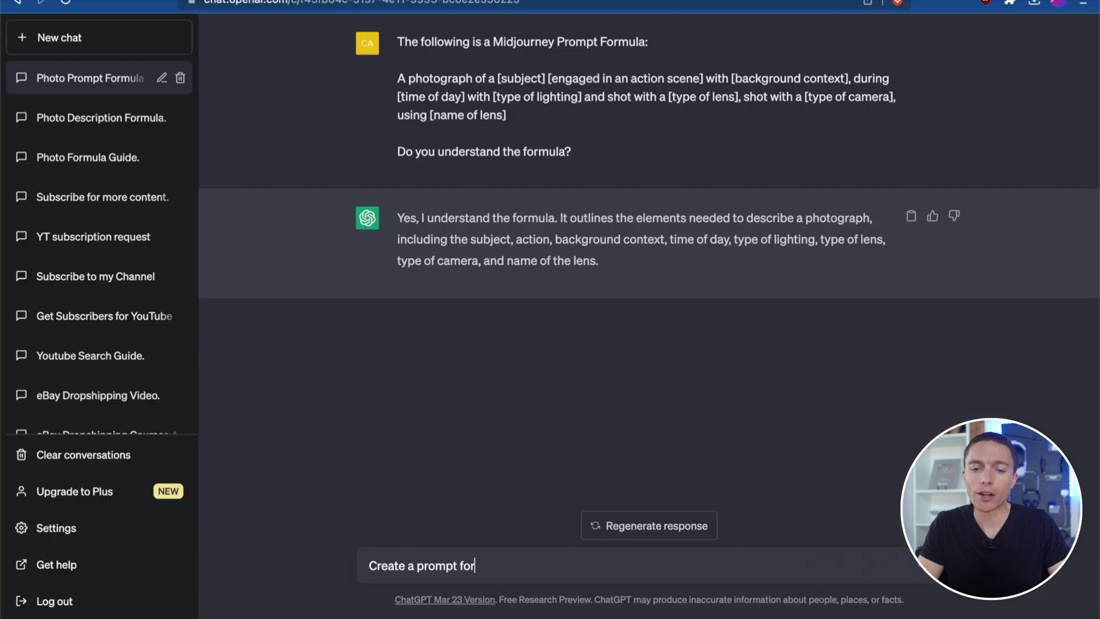
Step: Start the ChatGPT message with "Create a prompt for" and review the Midjourney prompt formula and reply by highlighting their text
type("reate a prompt for")
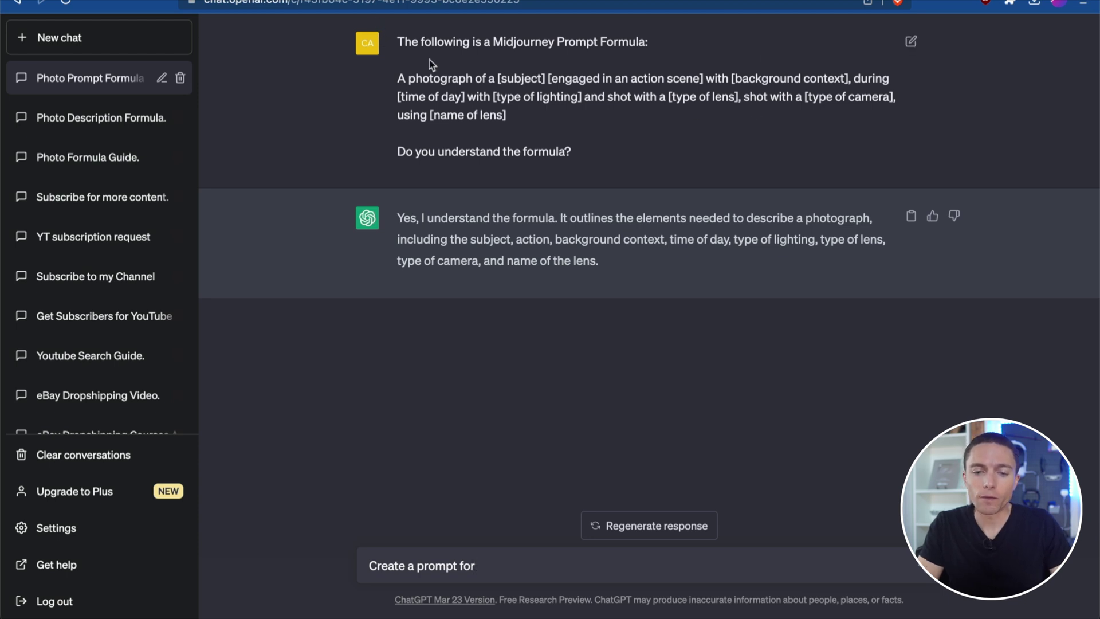
triple_click(427, 76)
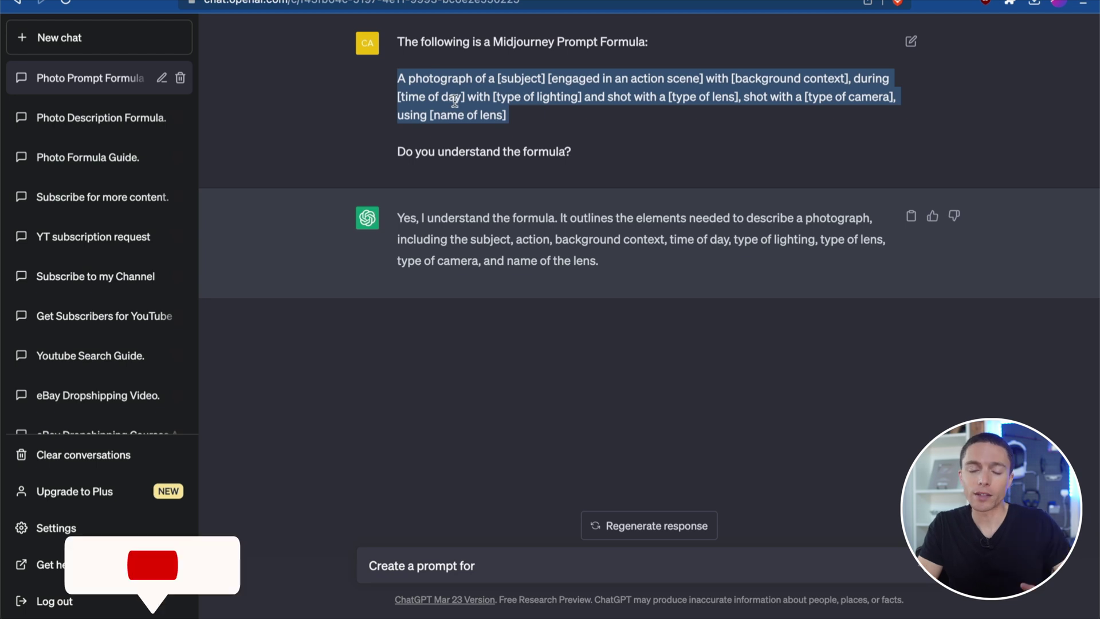
triple_click(503, 150)
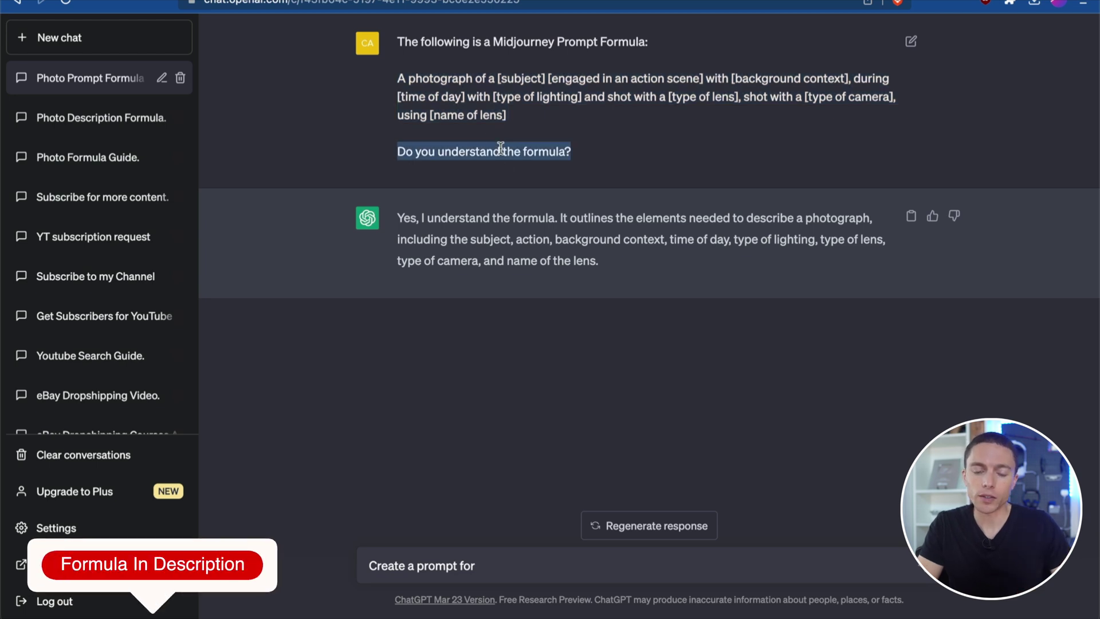
double_click(506, 238)
triple_click(506, 235)
left_click(480, 376)
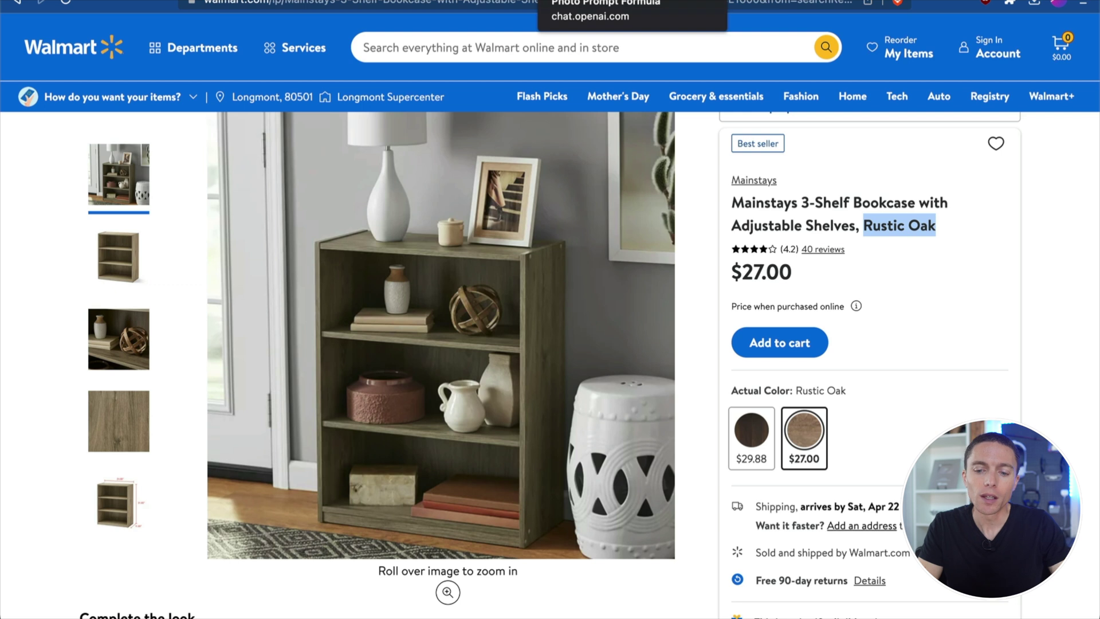
Step: Copy the full bookcase title from Walmart and append it to the ChatGPT message, removing the extra line break
double_click(775, 203)
triple_click(775, 203)
key("ctrl+c")
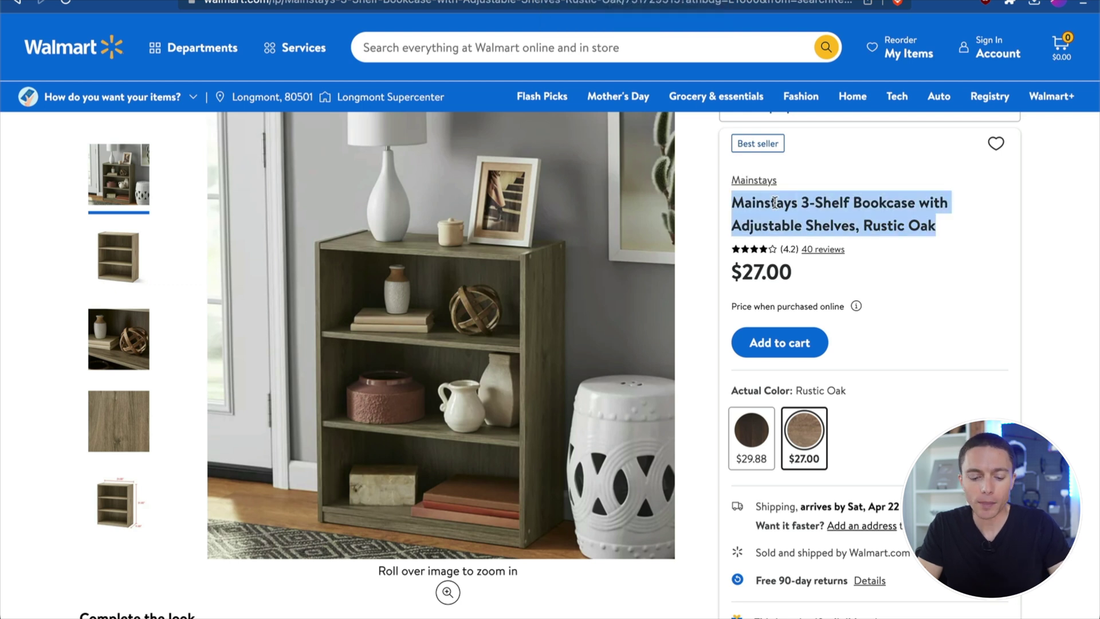
key("ctrl+Tab")
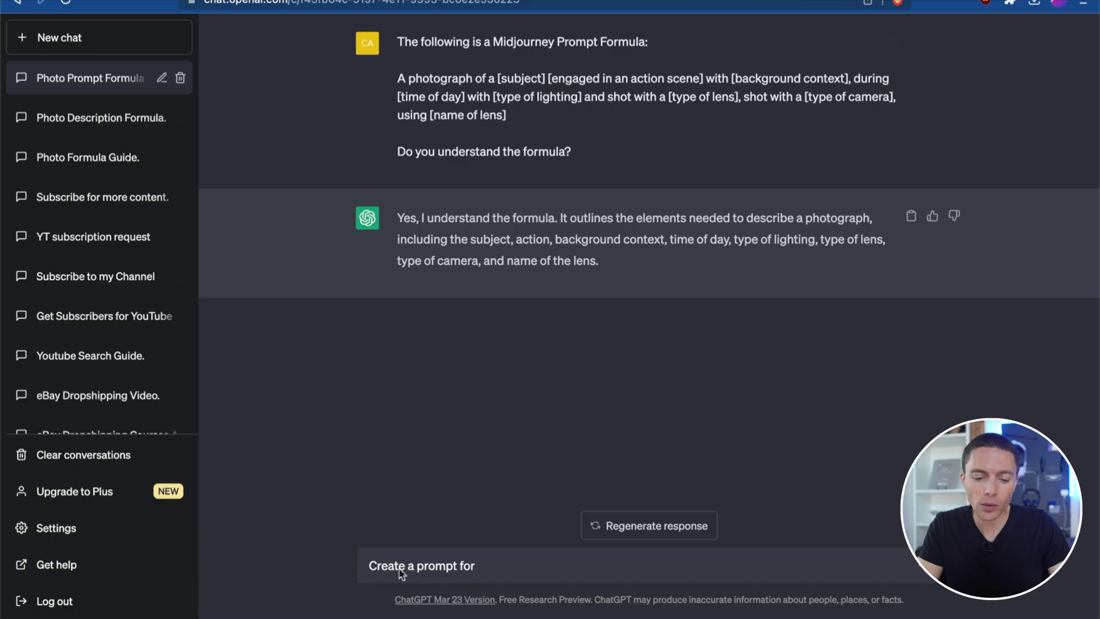
left_click(519, 564)
key("ctrl+v")
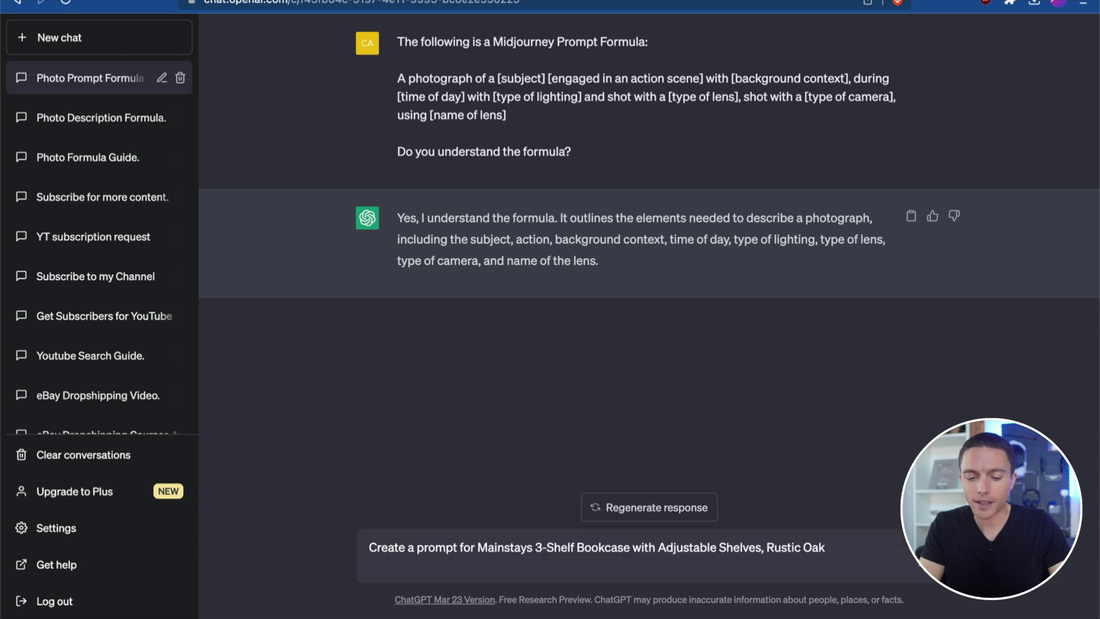
key("BackSpace")
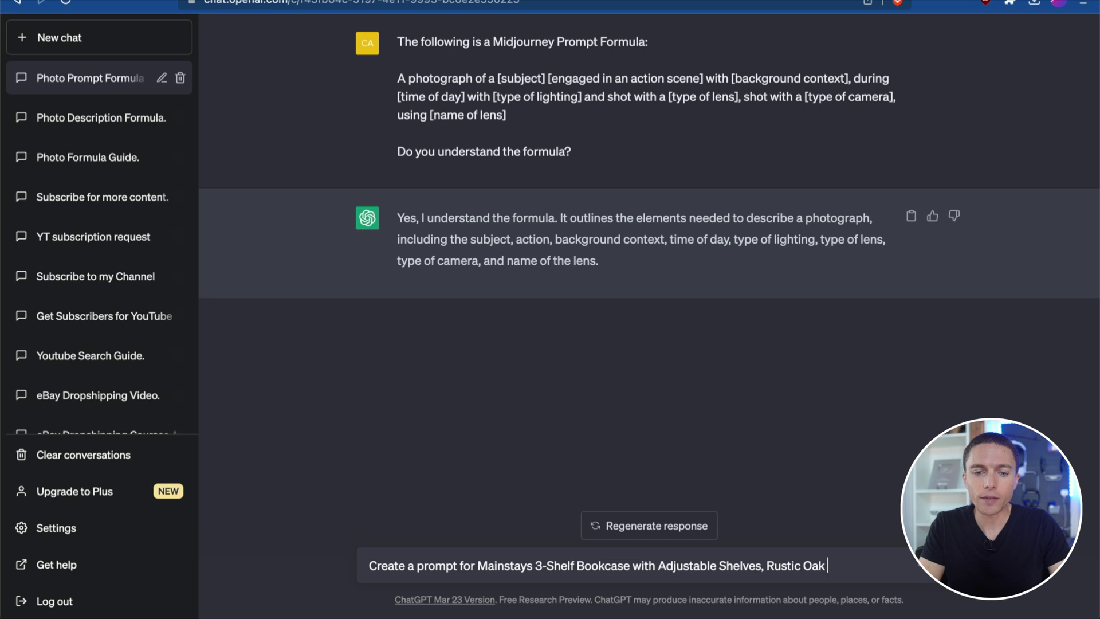
Step: Copy the bookcase dimensions from the Walmart description and extend the ChatGPT message with "that is 24.8" W x 11.65" D x 31.65"H"
left_click(435, 0)
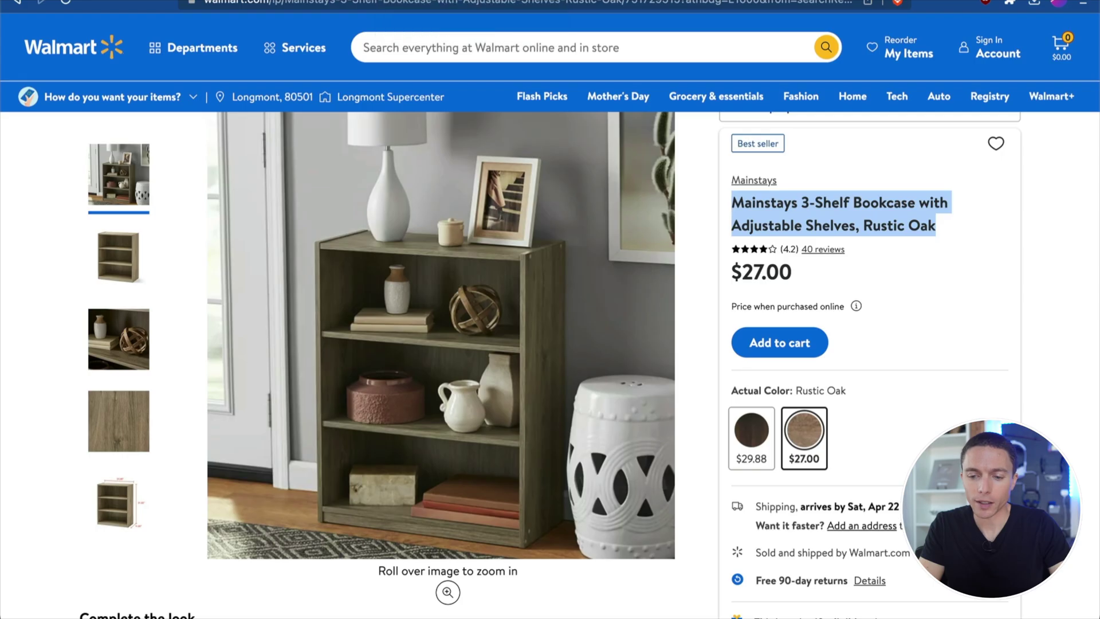
left_click(958, 240)
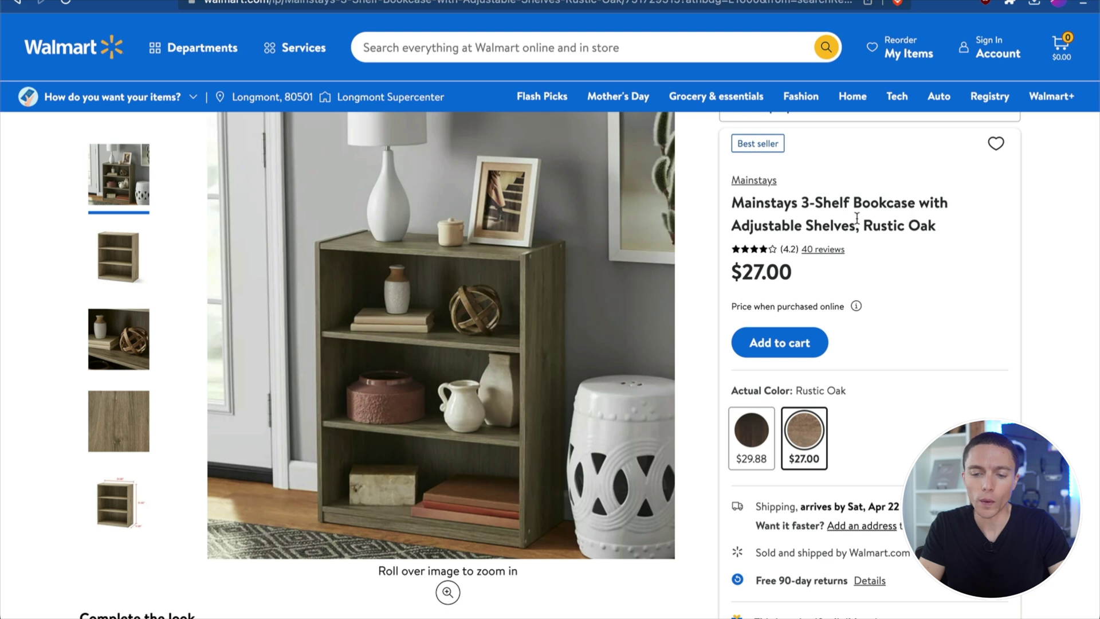
scroll(885, 294, "down", 15)
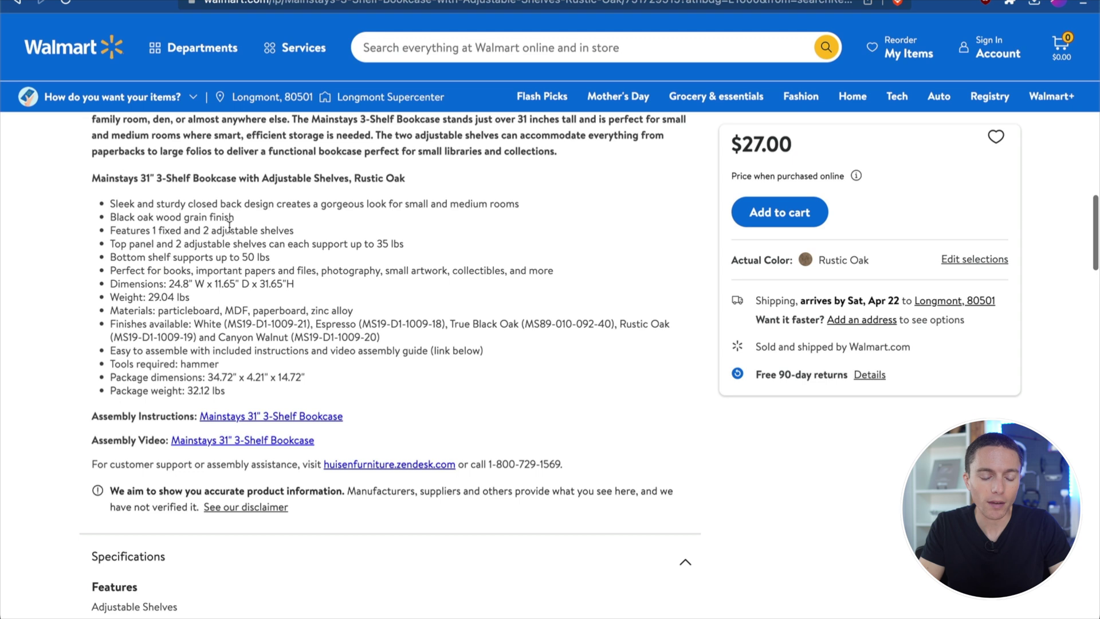
scroll(123, 253, "up", 5)
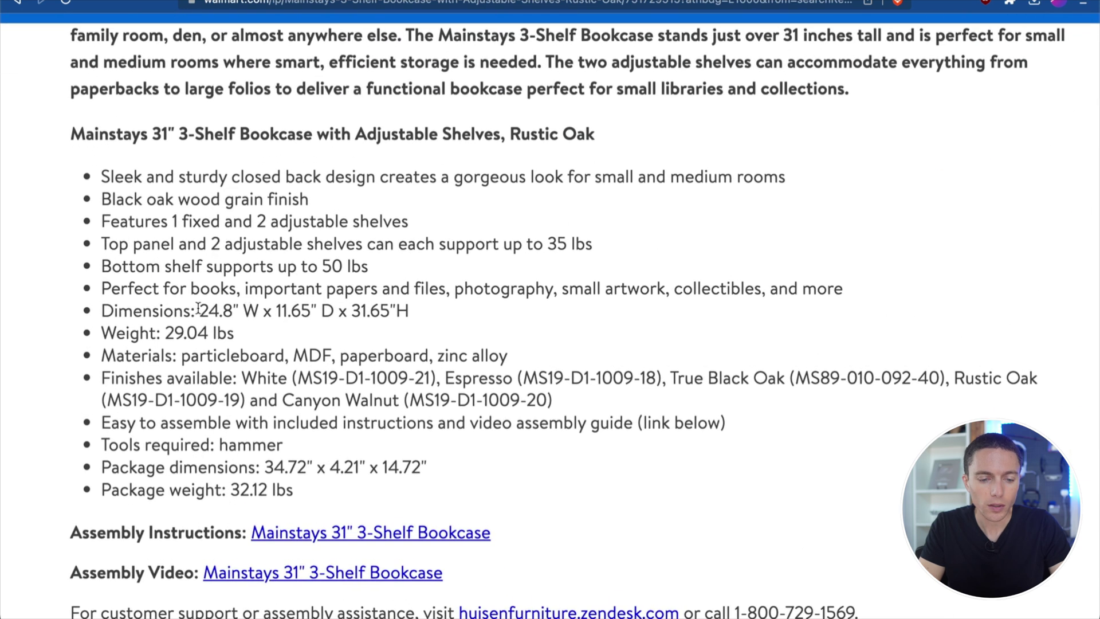
left_click_drag(198, 310, 409, 312)
key("ctrl+c")
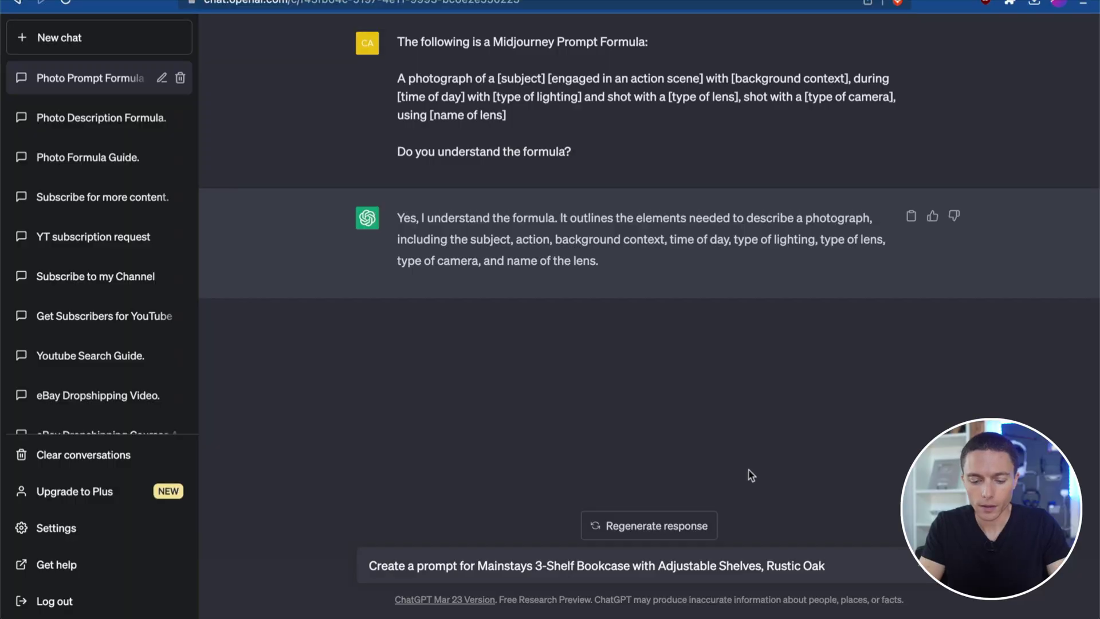
type("that is")
key("ctrl+v")
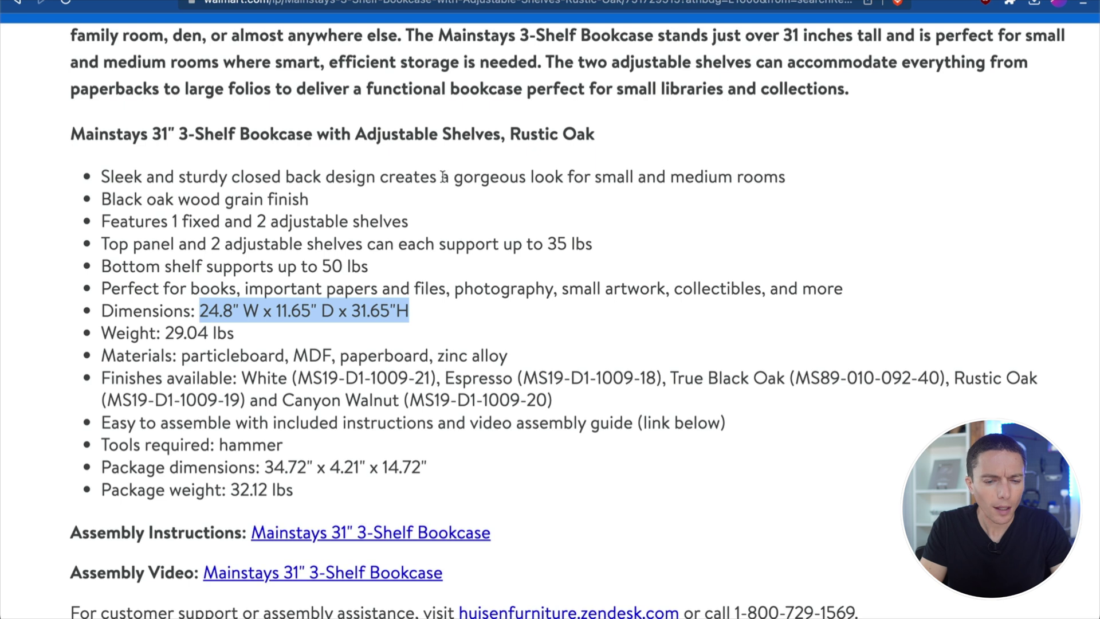
Step: Copy the bookcase materials from the Walmart description and extend the ChatGPT message with "that's made of particleboard, MDF, paperboard, zinc alloy"
scroll(405, 296, "up", 1)
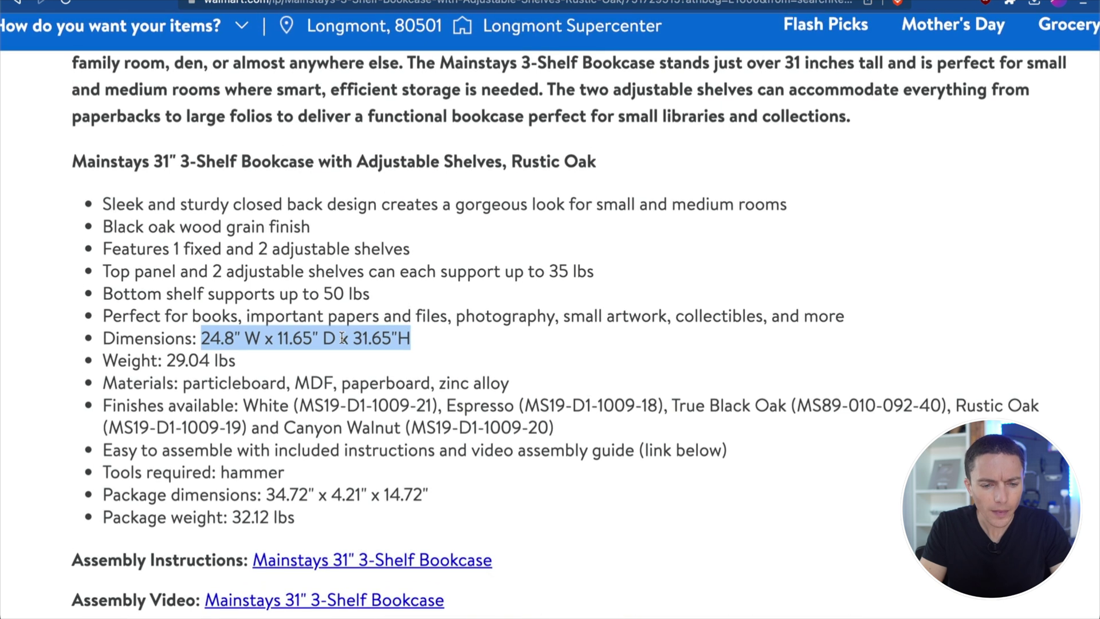
left_click_drag(187, 380, 516, 385)
key("ctrl+c")
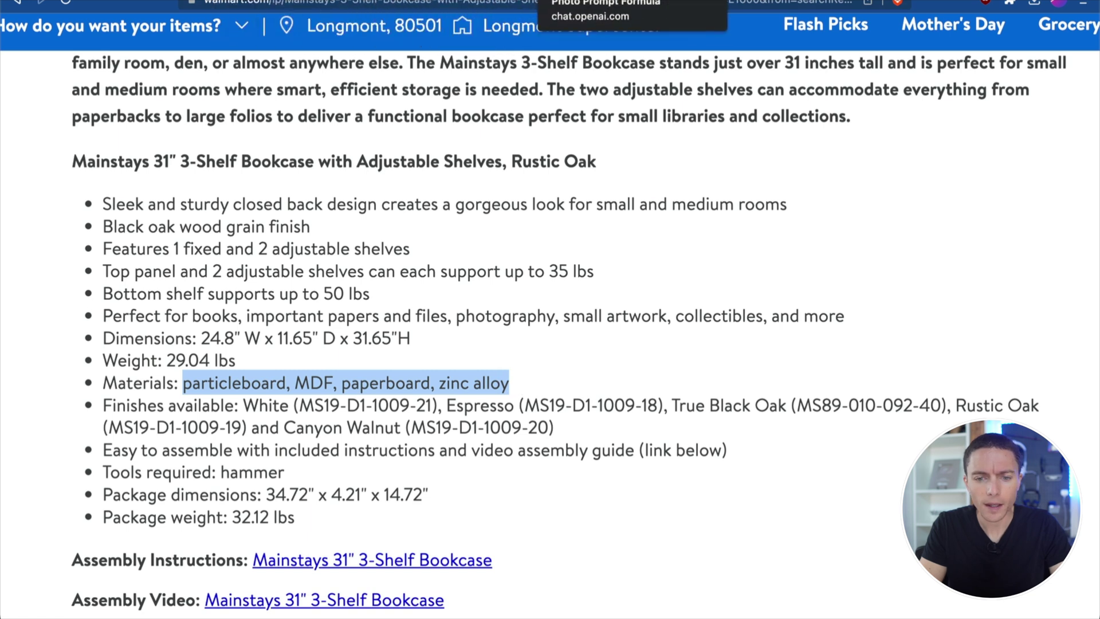
left_click(493, 0)
type("that'sm")
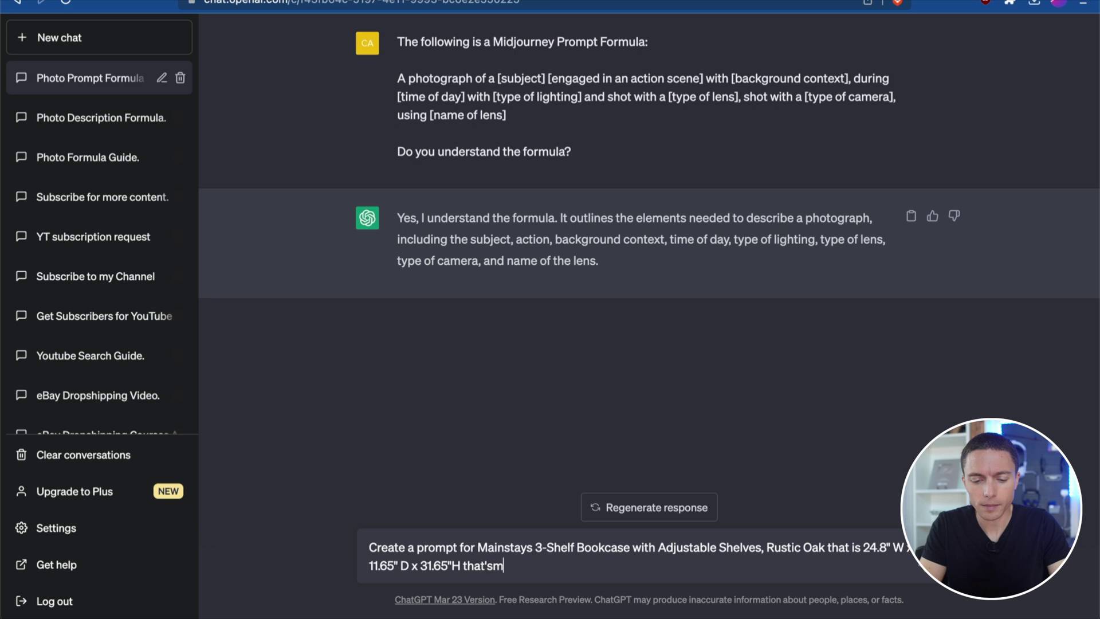
key("BackSpace")
type("made o")
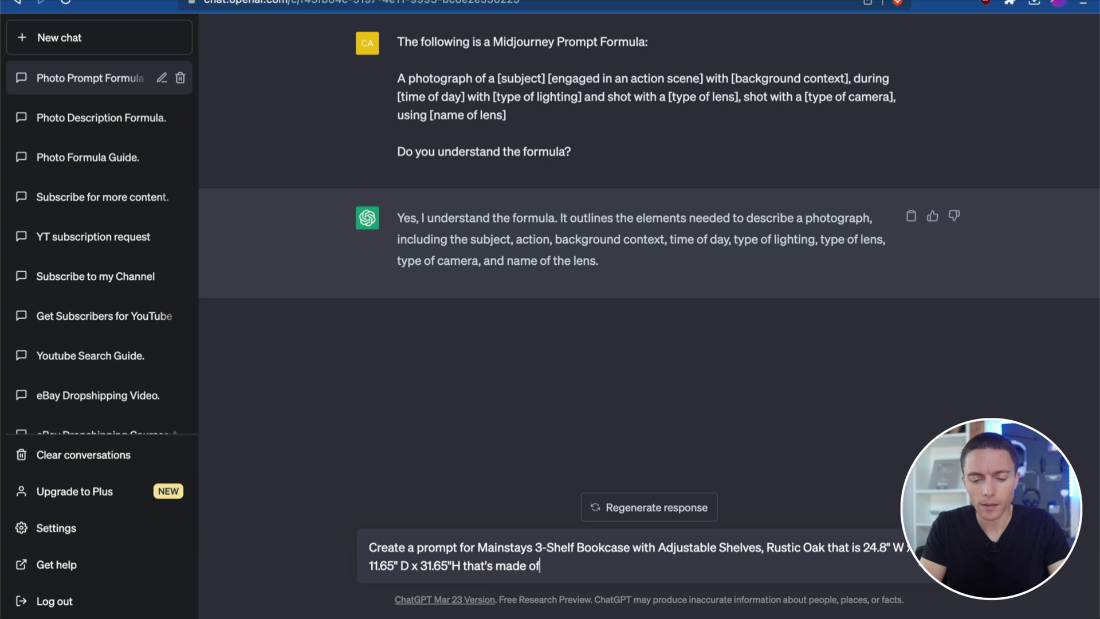
type("f")
key("ctrl+v")
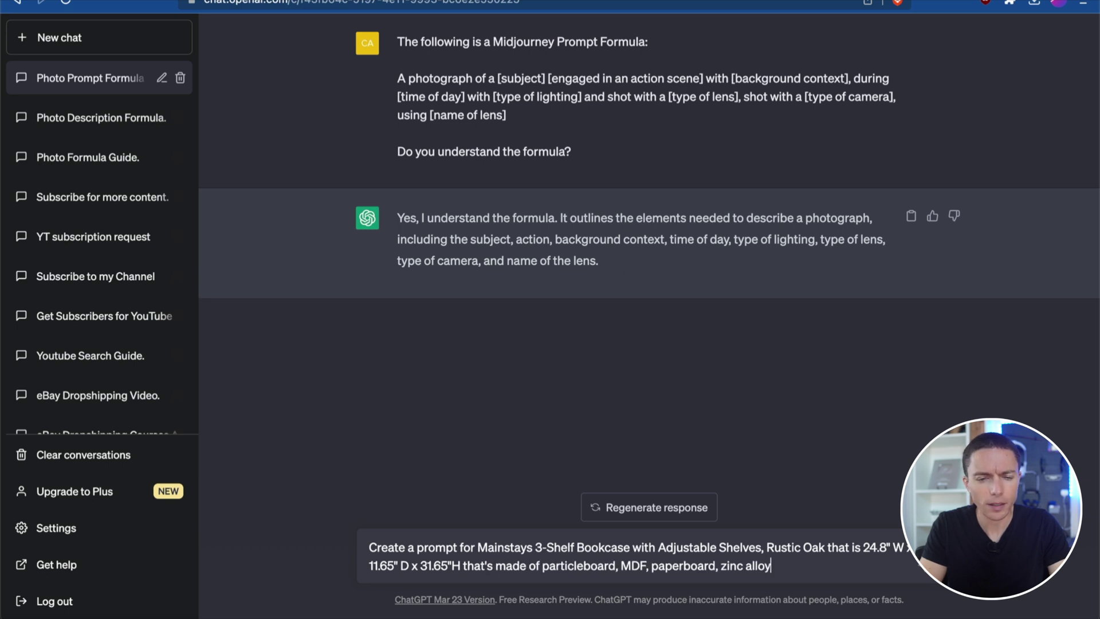
Step: Recheck the Walmart product details and send the completed bookcase prompt request to ChatGPT
key("ctrl+Tab")
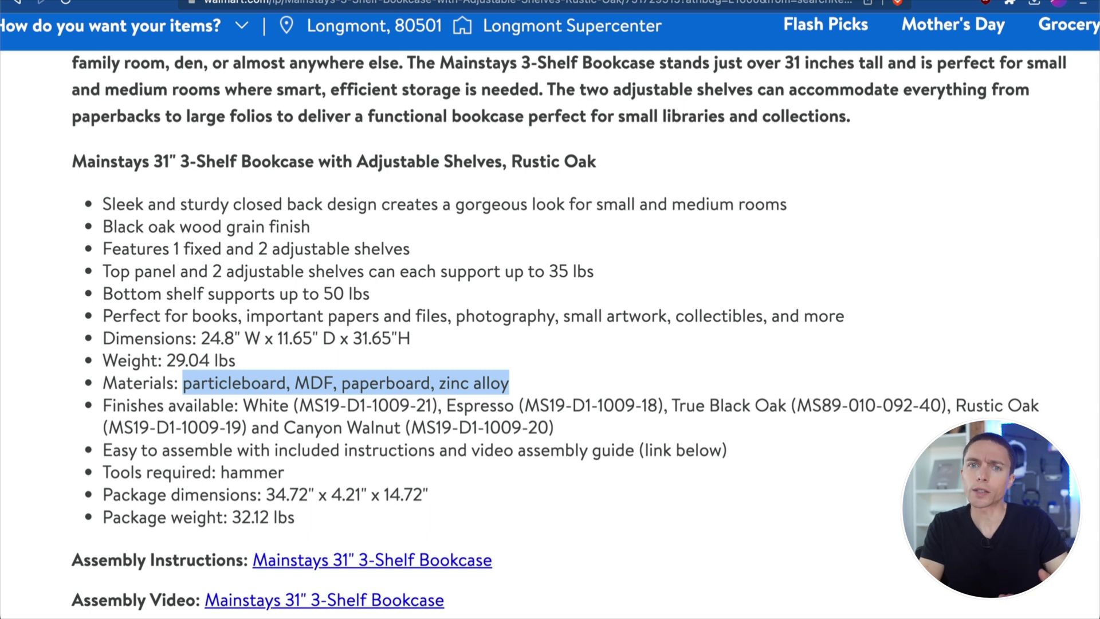
left_click(607, 4)
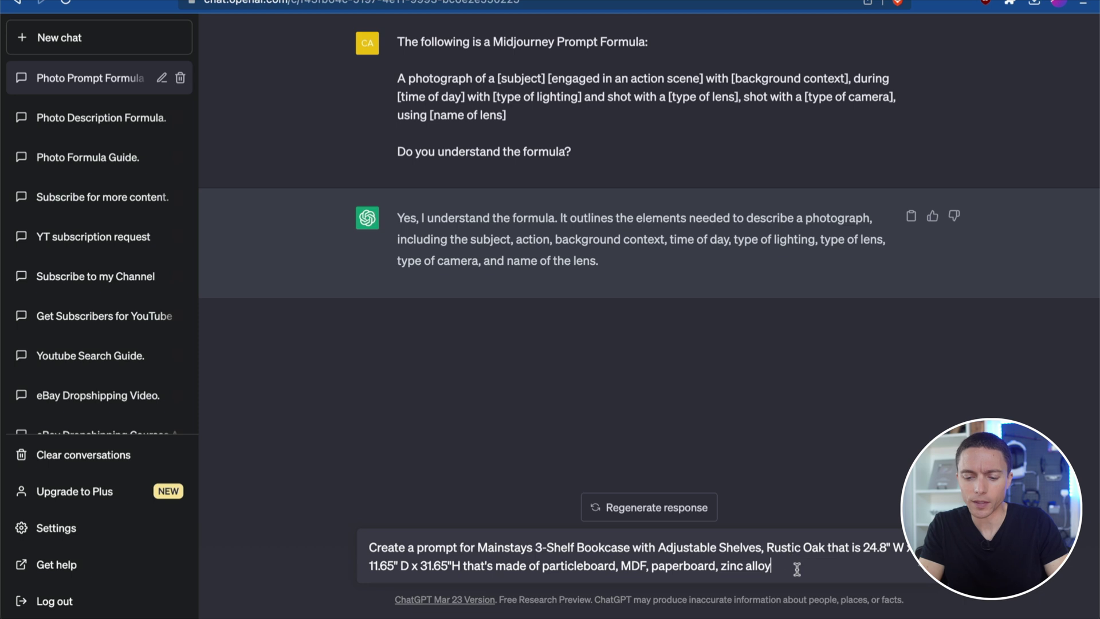
left_click(925, 572)
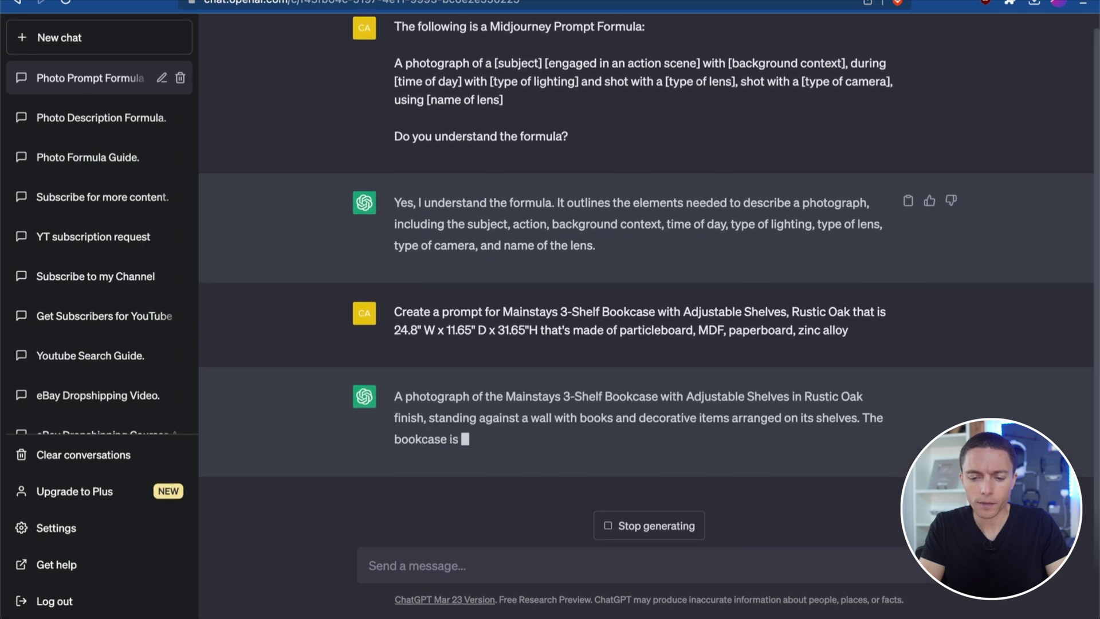
Step: Copy the bookcase prompt written by ChatGPT and submit it to Midjourney Bot in Discord with the /imagine command
triple_click(760, 397)
key("ctrl+c")
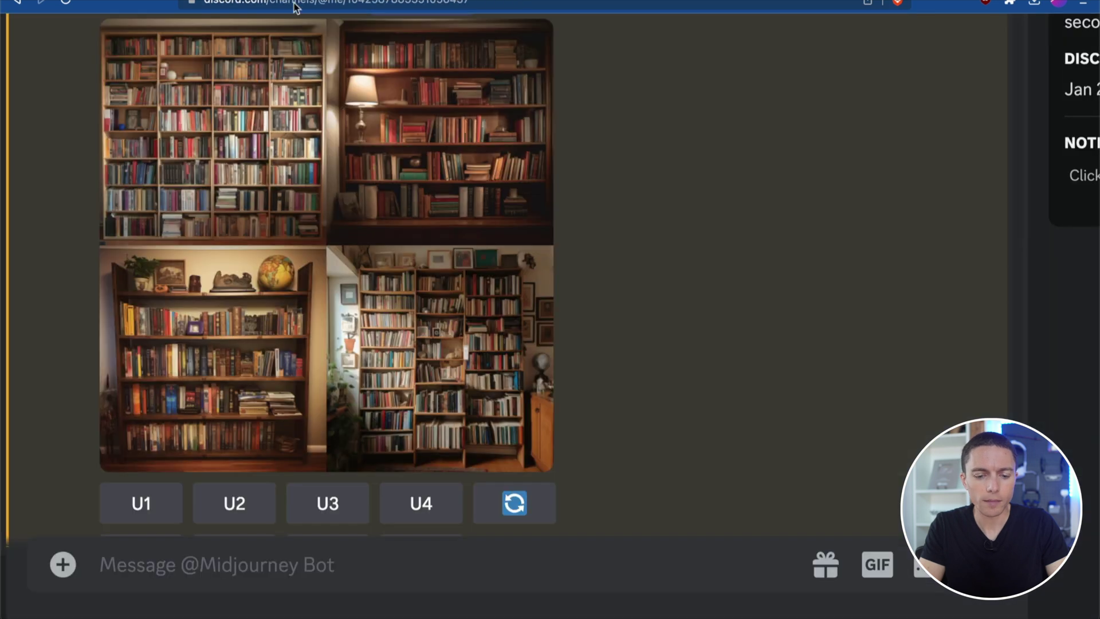
scroll(431, 378, "down", 2)
left_click(408, 562)
type("/imagine")
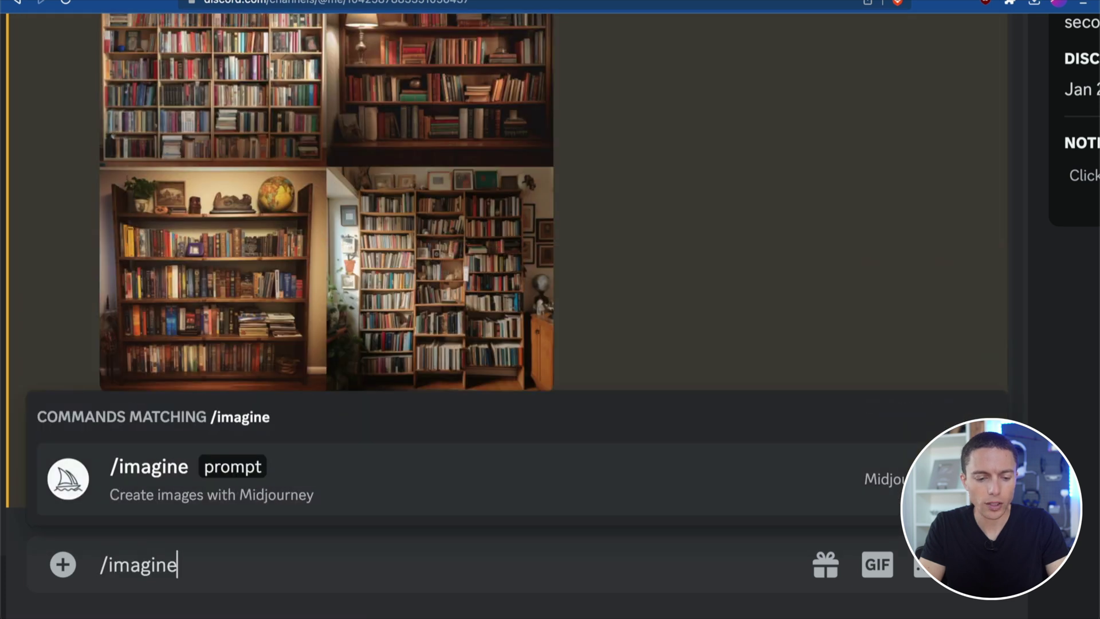
key("Tab")
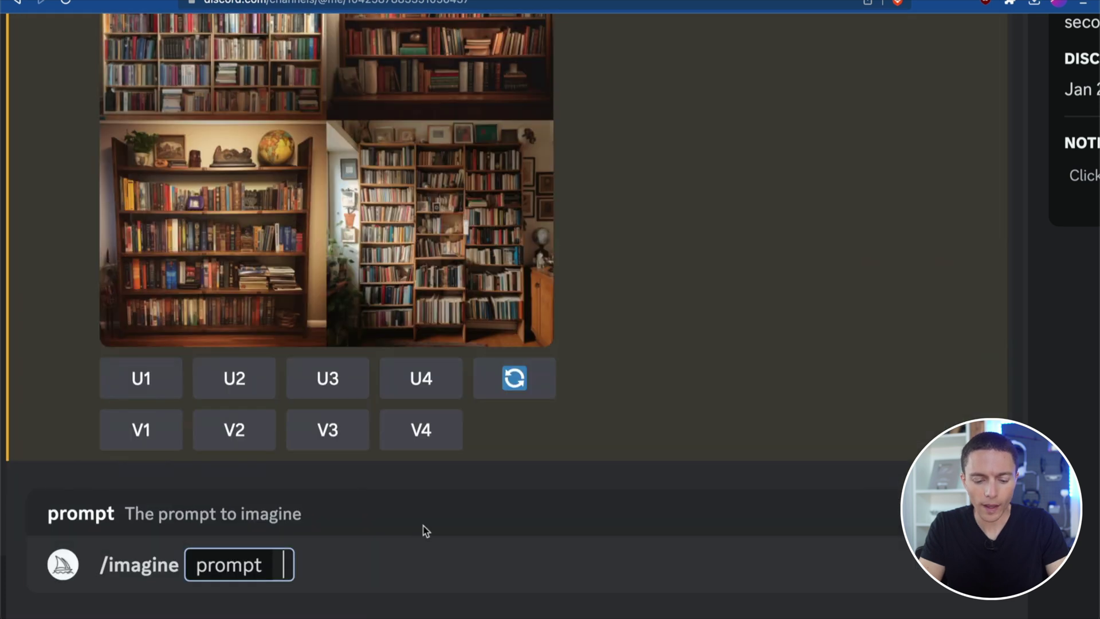
key("ctrl+v")
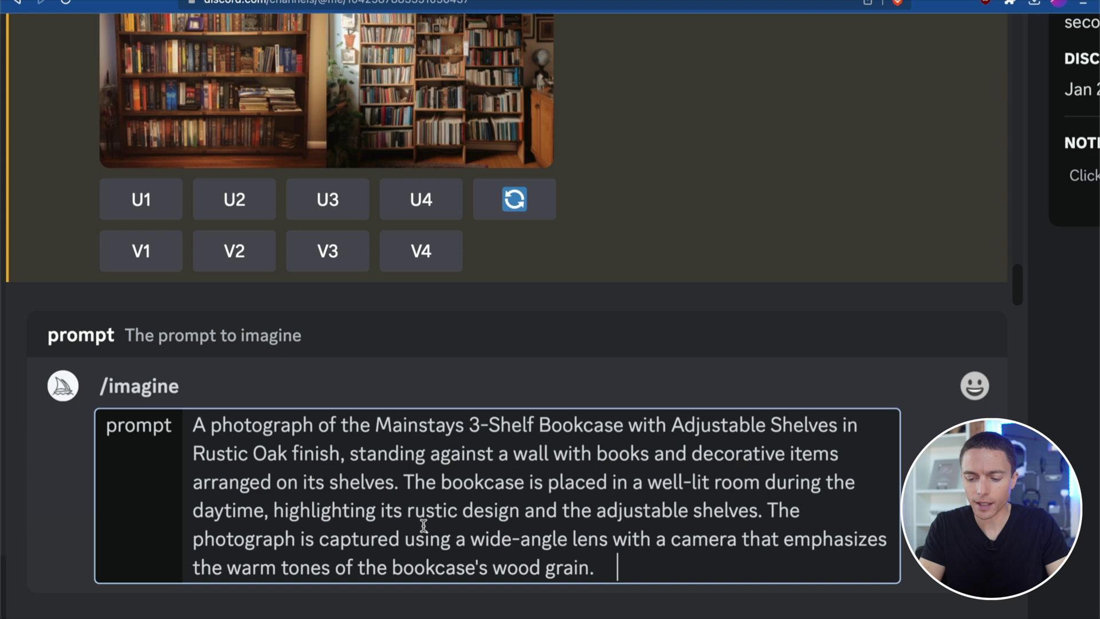
key("Return")
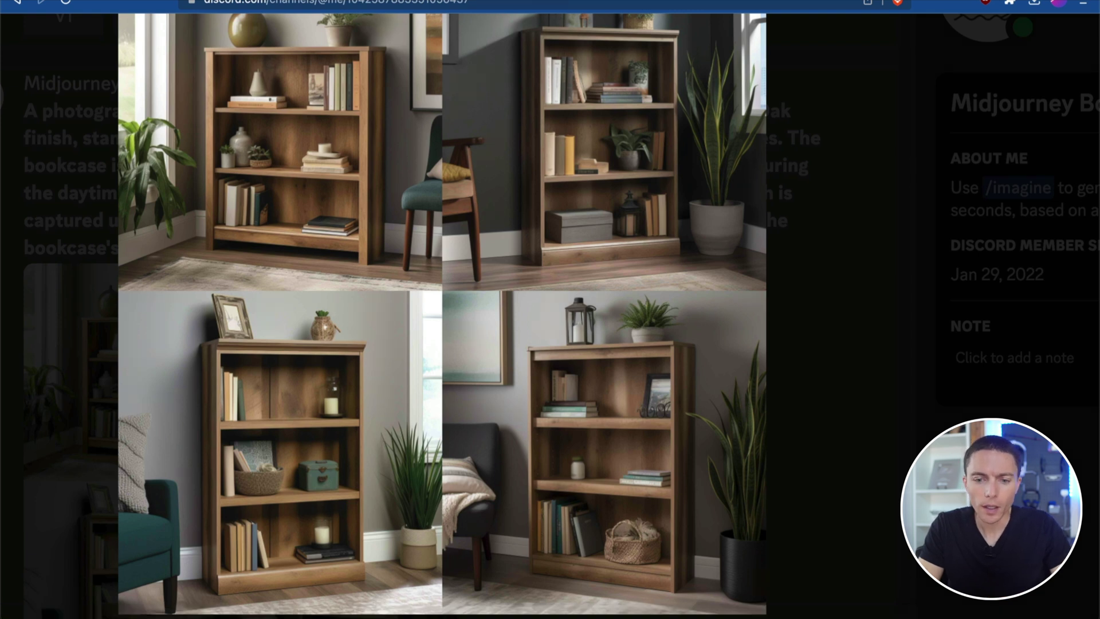
Step: Check the Walmart bookcase photo against the generated images and highlight the wood grain finish line in the product details
left_click(447, 2)
scroll(439, 300, "down", 2)
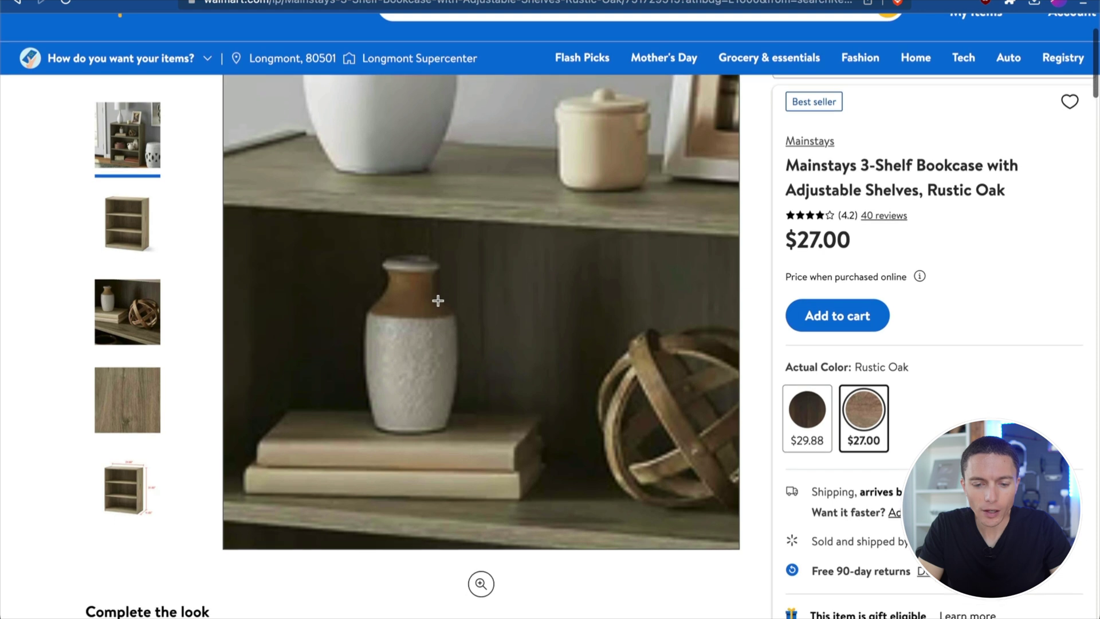
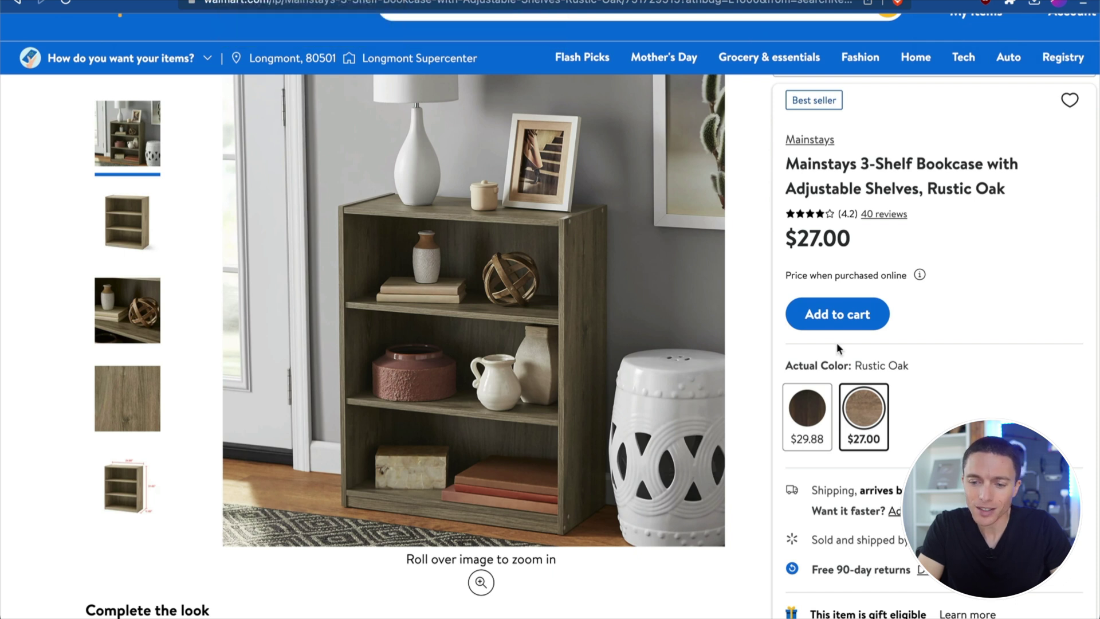
scroll(816, 361, "down", 20)
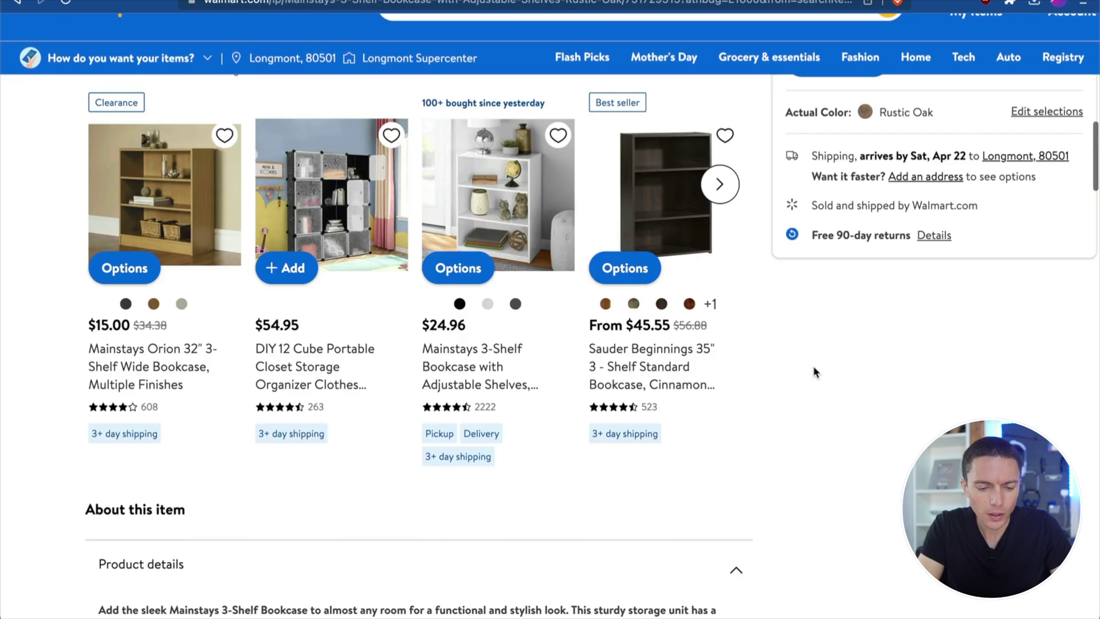
scroll(814, 366, "down", 5)
scroll(308, 402, "up", 3, "ctrl")
scroll(308, 401, "up", 2, "ctrl")
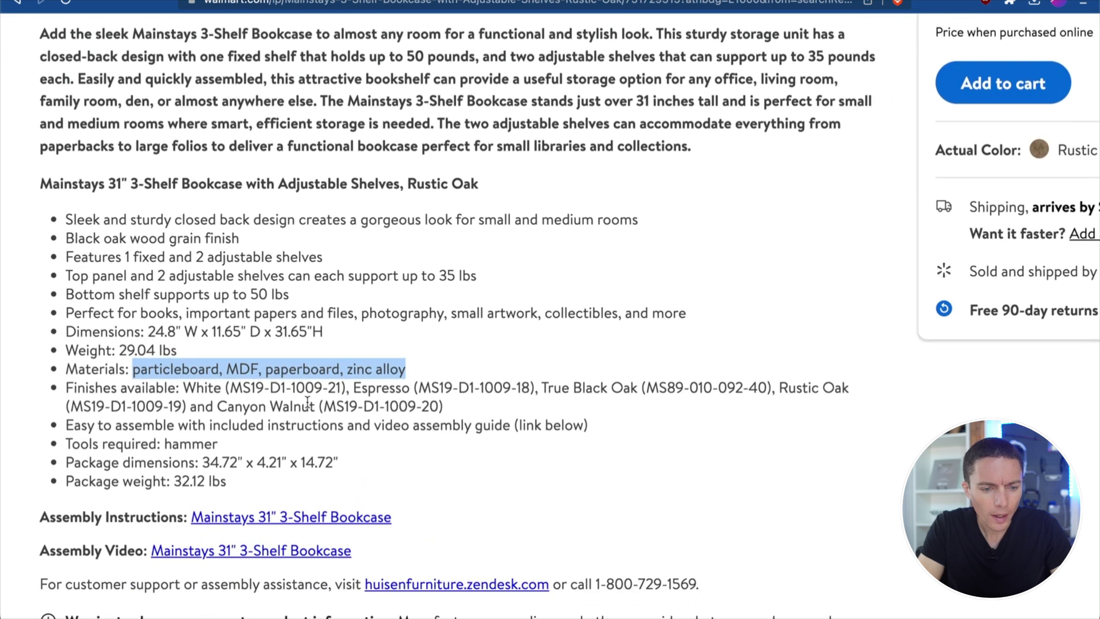
scroll(308, 401, "left", 1)
left_click_drag(93, 238, 278, 258)
Step: Review the Walmart product photos again and select the "Black oak wood grain finish" line in the product details
scroll(279, 255, "up", 10)
scroll(279, 255, "up", 15)
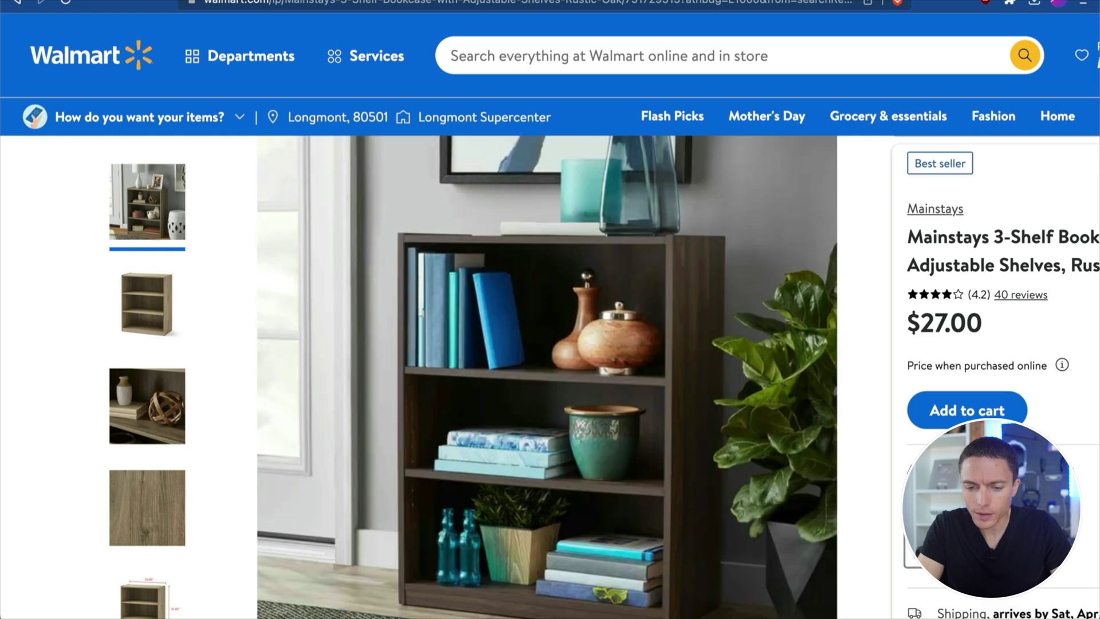
scroll(551, 344, "down", 3)
scroll(349, 199, "down", 15)
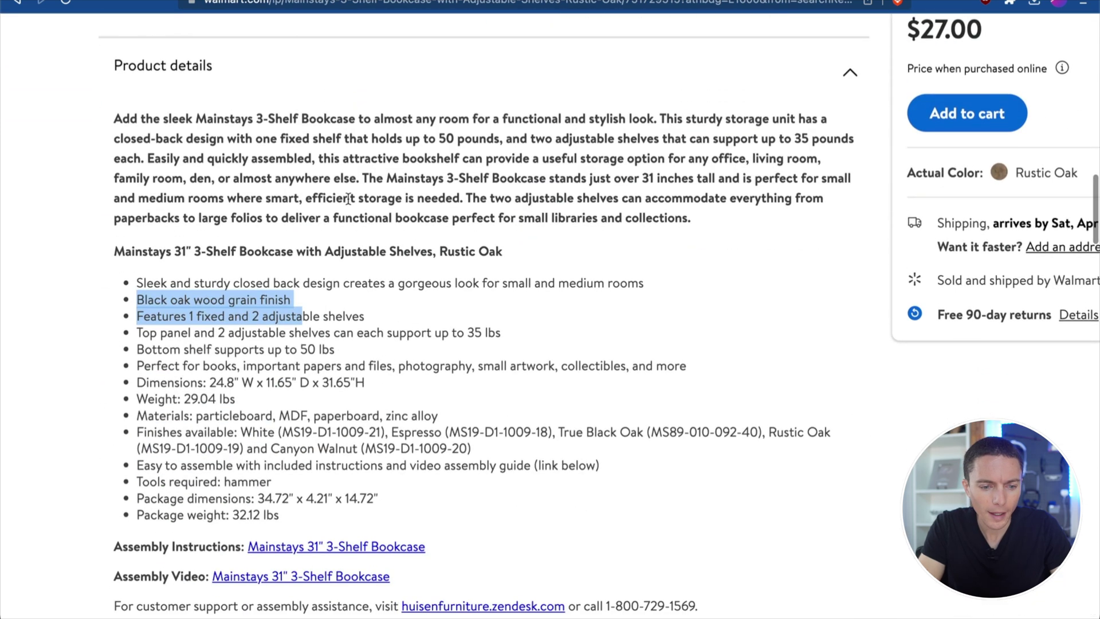
left_click(247, 304)
triple_click(261, 305)
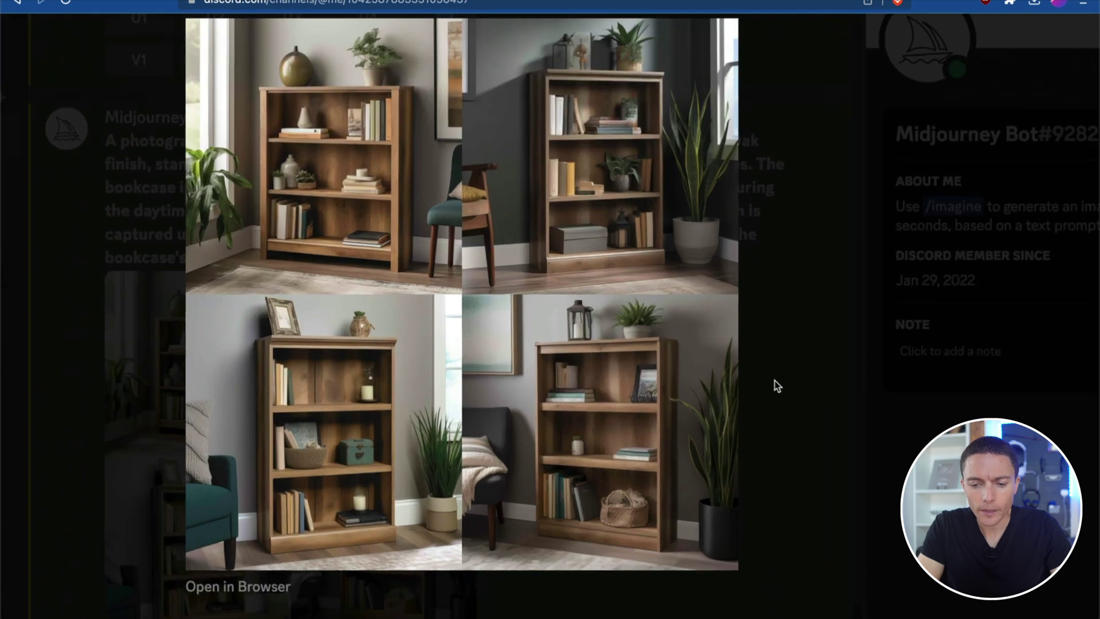
Step: Close the enlarged images in Discord and copy the bookcase prompt from the Midjourney Bot message without the "--v 5" suffix
left_click(811, 412)
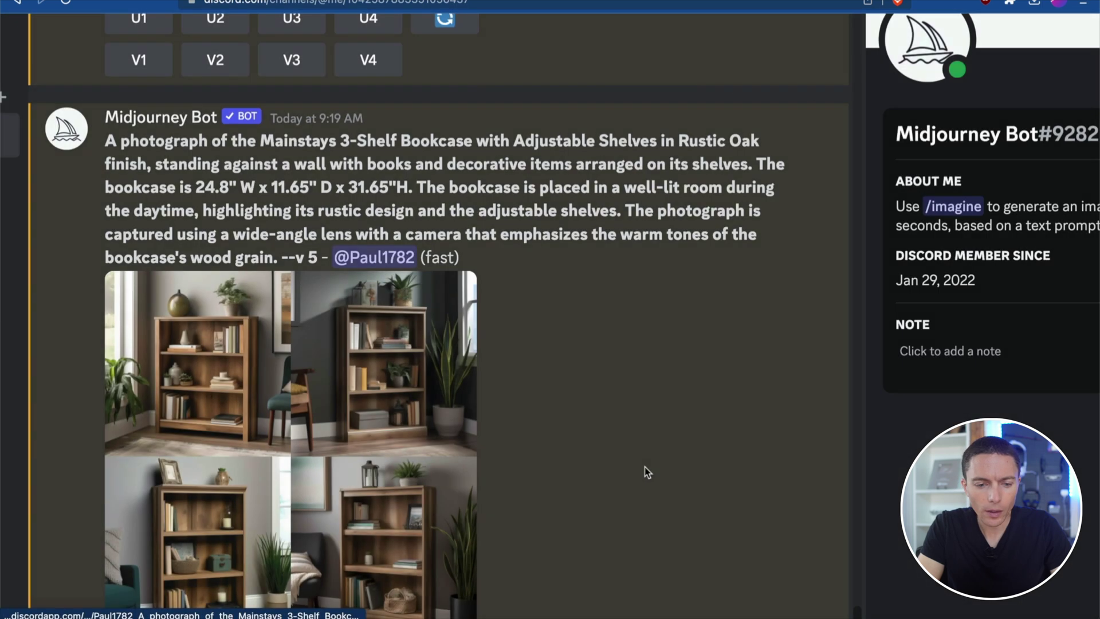
scroll(647, 473, "down", 3)
triple_click(504, 122)
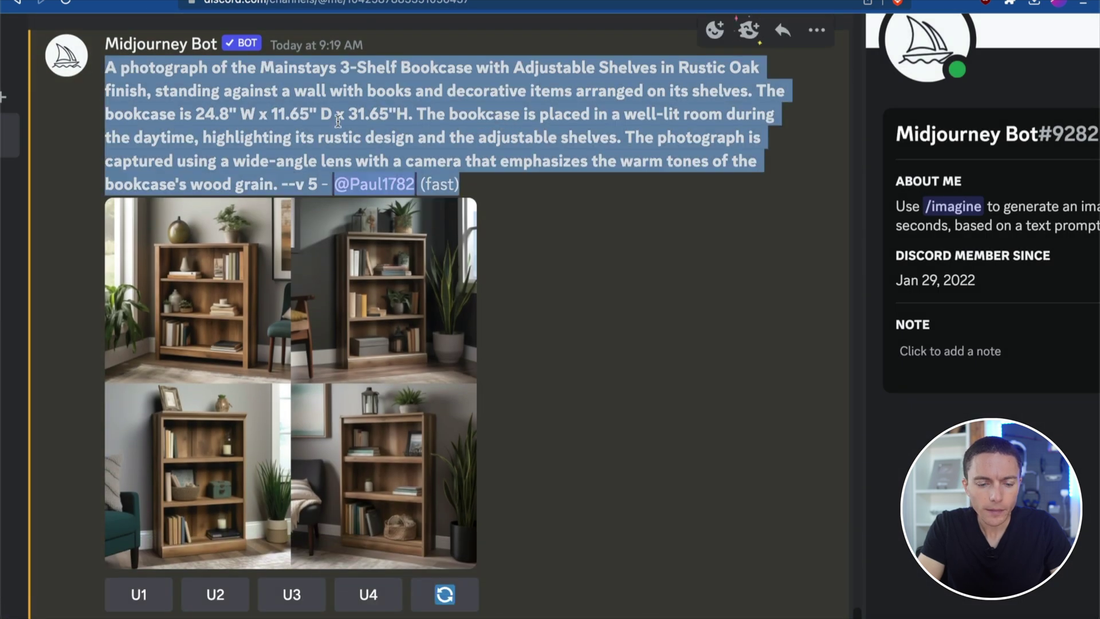
left_click(338, 120)
left_click_drag(281, 185, 106, 62)
key("ctrl+c")
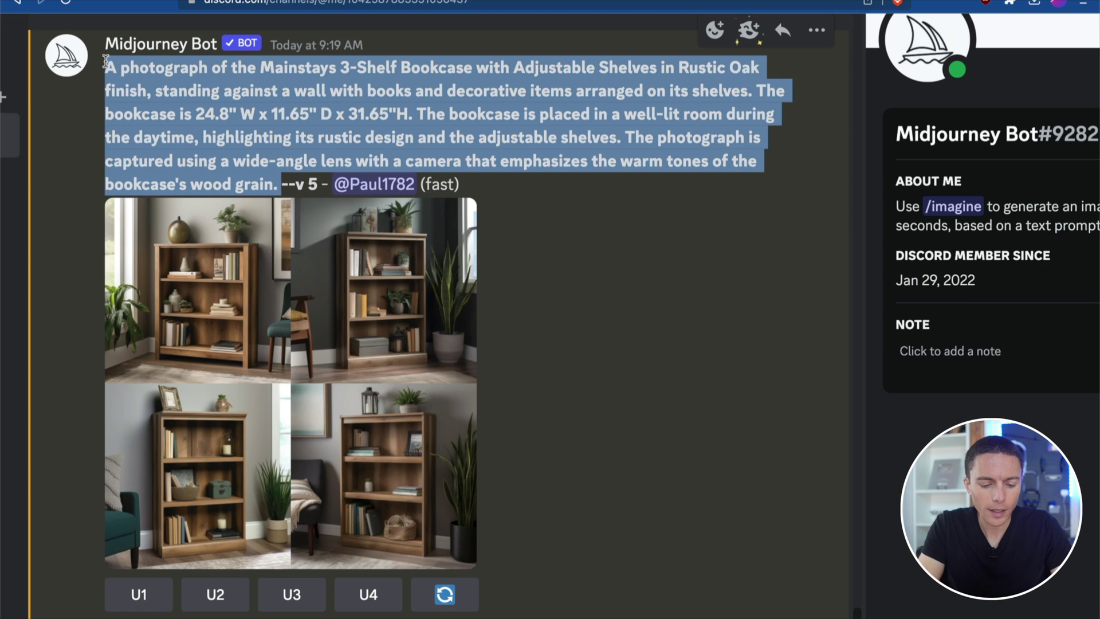
Step: Start a new /imagine command in the Midjourney Bot chat and paste the copied bookcase prompt, clearing the stray character first
scroll(422, 304, "down", 5)
type("j")
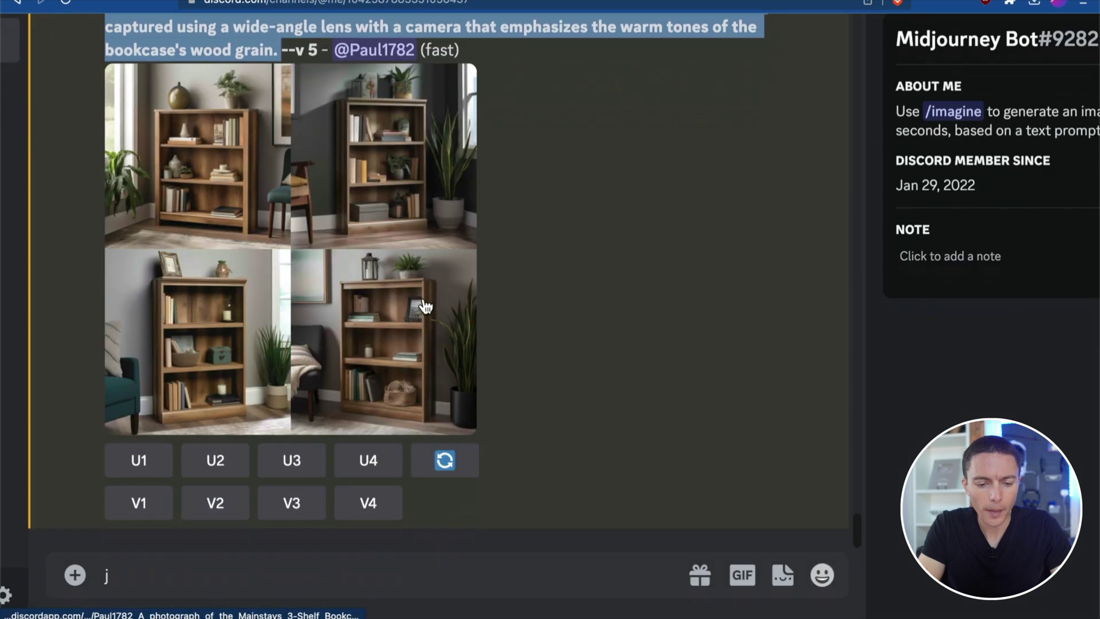
left_click(404, 576)
key("BackSpace")
type("/imagine")
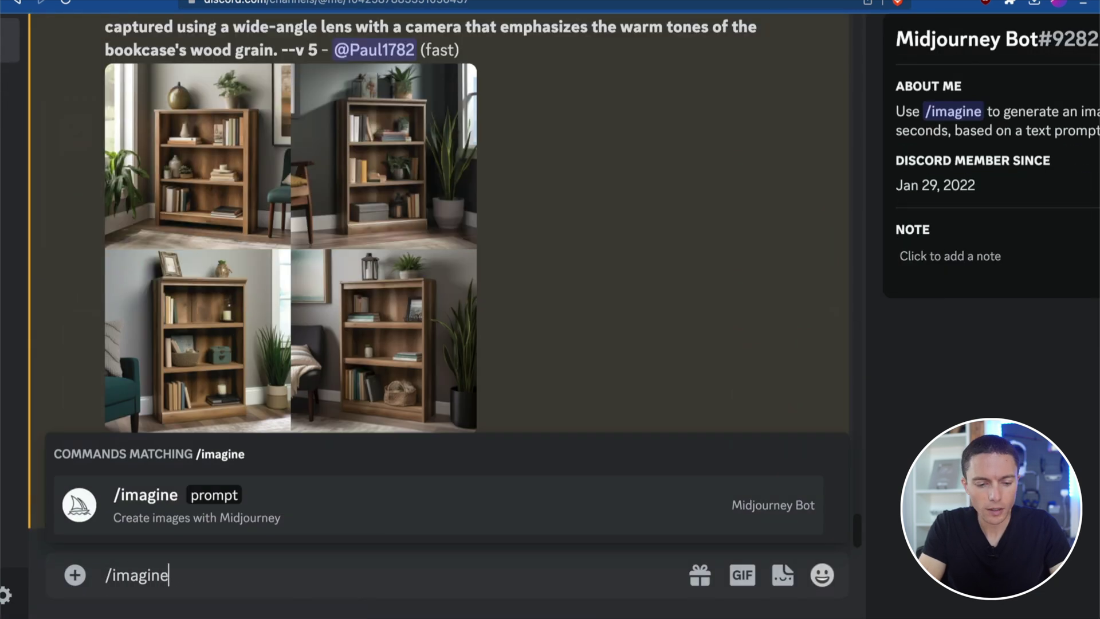
key("Tab")
key("ctrl+v")
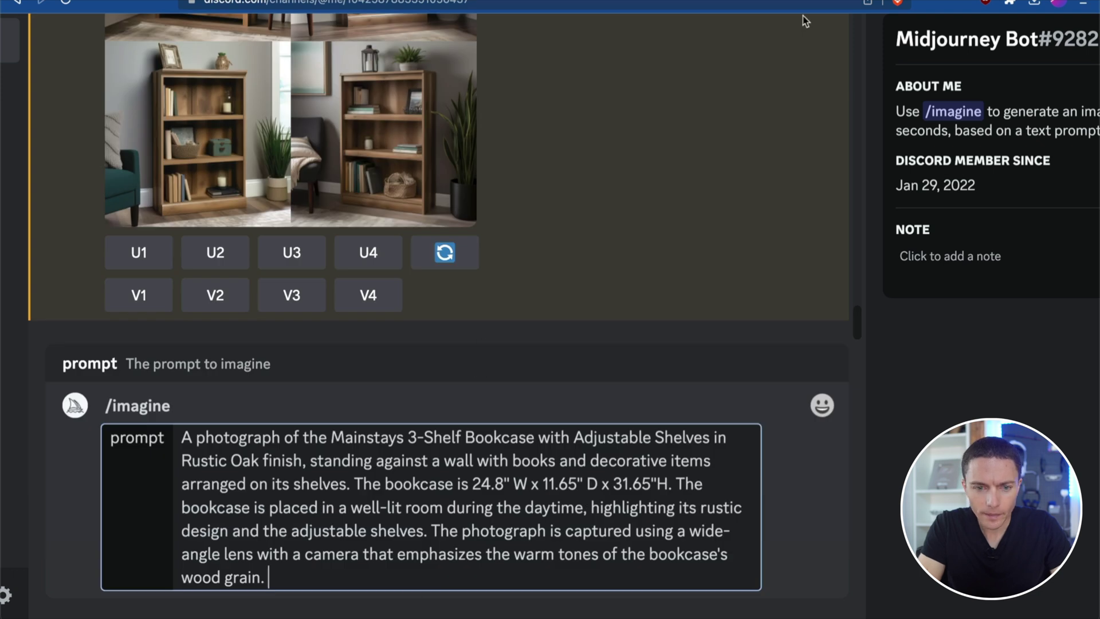
Step: Copy "Black oak wood grain finish" from Walmart, insert ", with Black oak wood grain finish" after "Rustic Oak finish" in the prompt, and submit it
key("ctrl+Tab")
triple_click(241, 301)
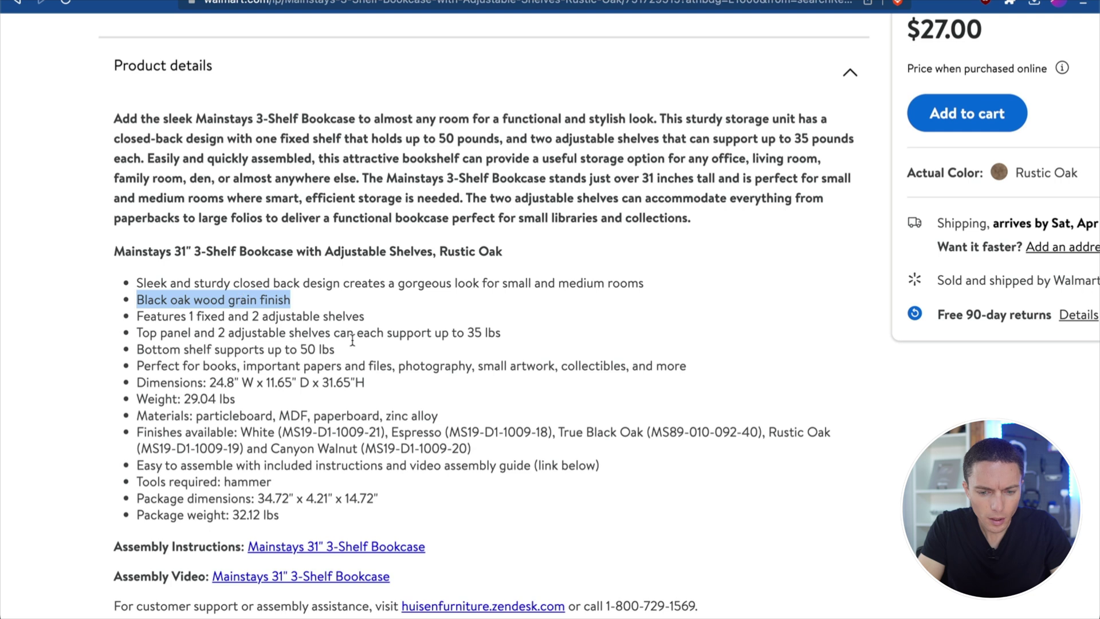
scroll(352, 341, "down", 2)
scroll(352, 341, "down", 1)
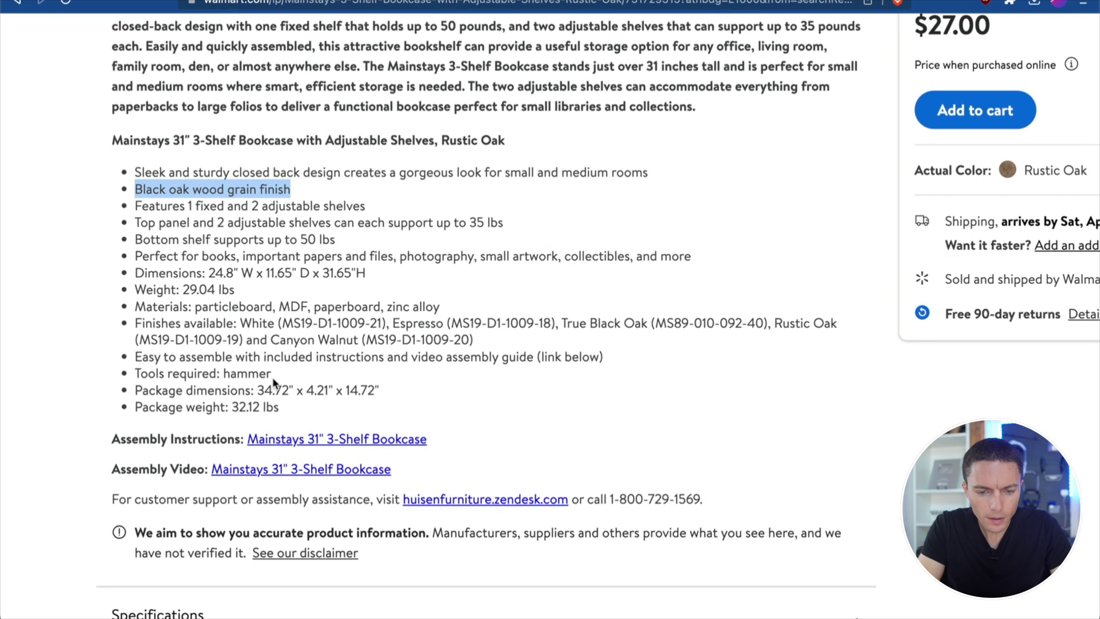
scroll(274, 380, "up", 3)
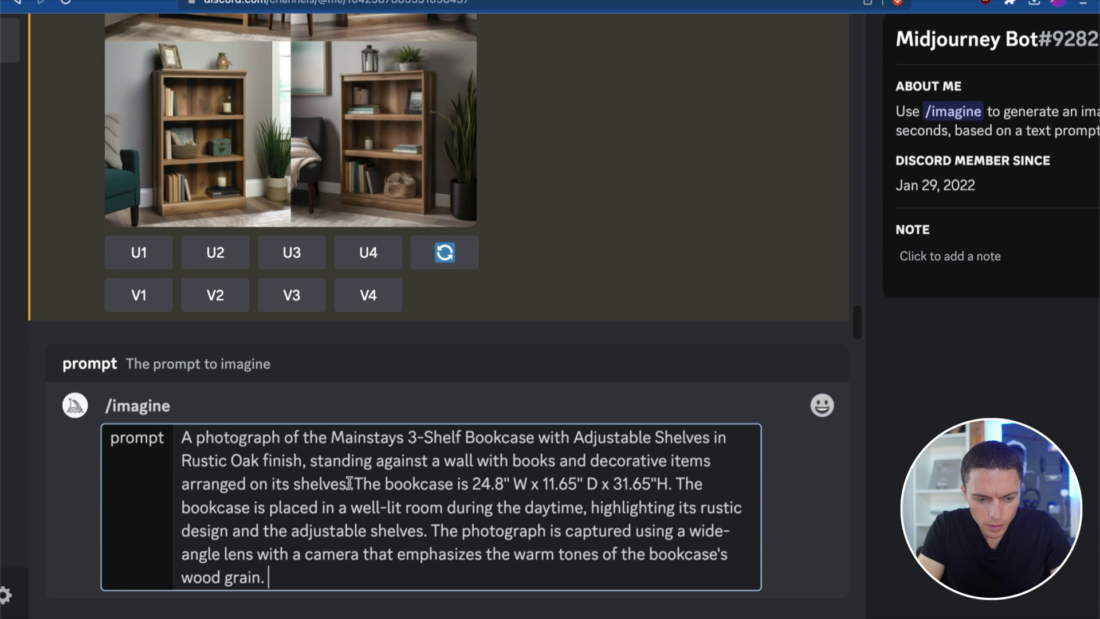
left_click(302, 461)
type(", with Black oak wood grain finish,")
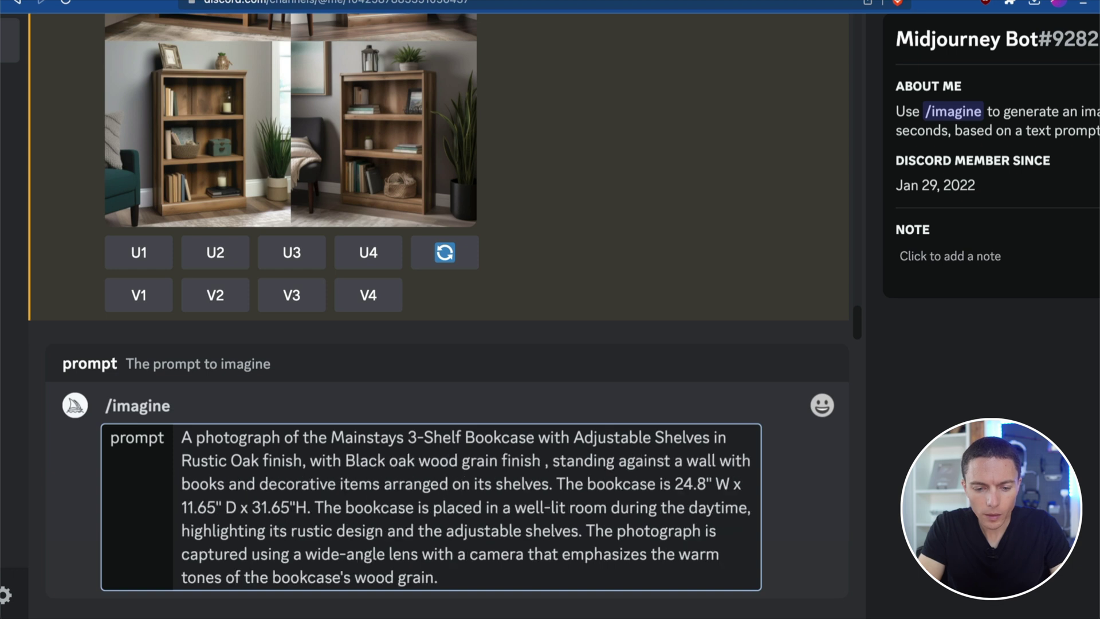
left_click(480, 576)
key("Return")
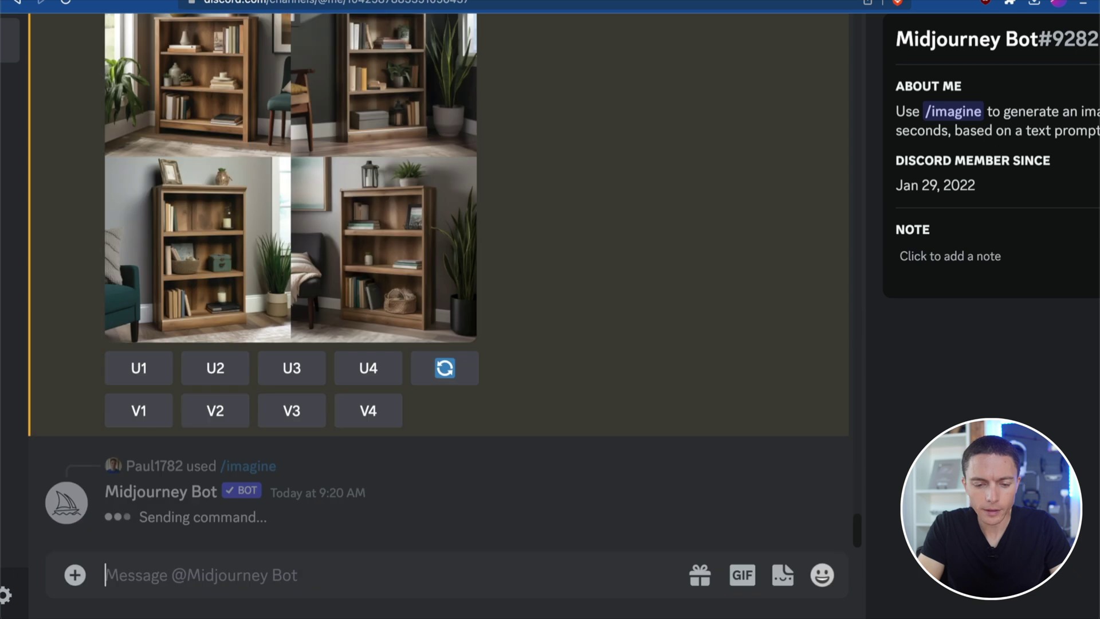
Step: Enlarge the newly generated bookcase images and compare them with the Walmart product photo
left_click(447, 250)
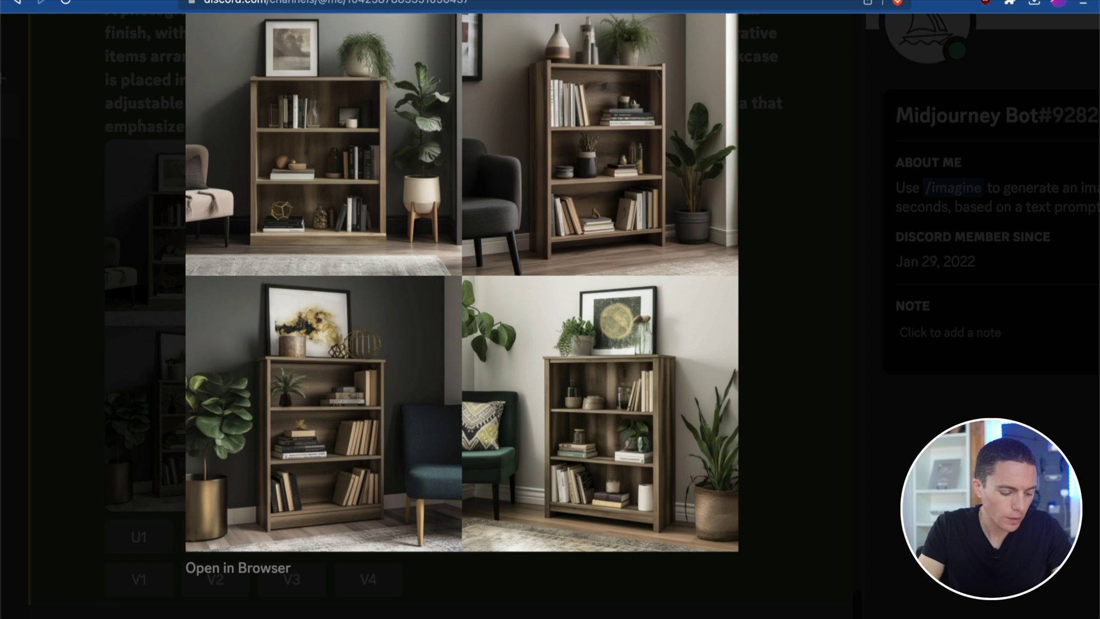
left_click(412, 2)
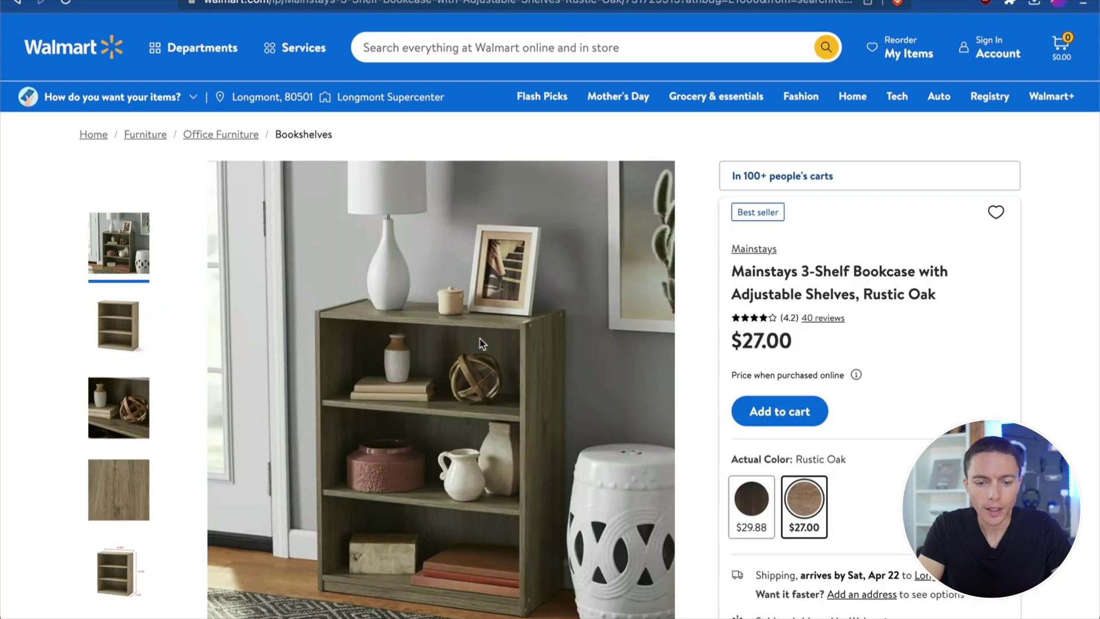
scroll(481, 338, "down", 1)
scroll(768, 386, "up", 1)
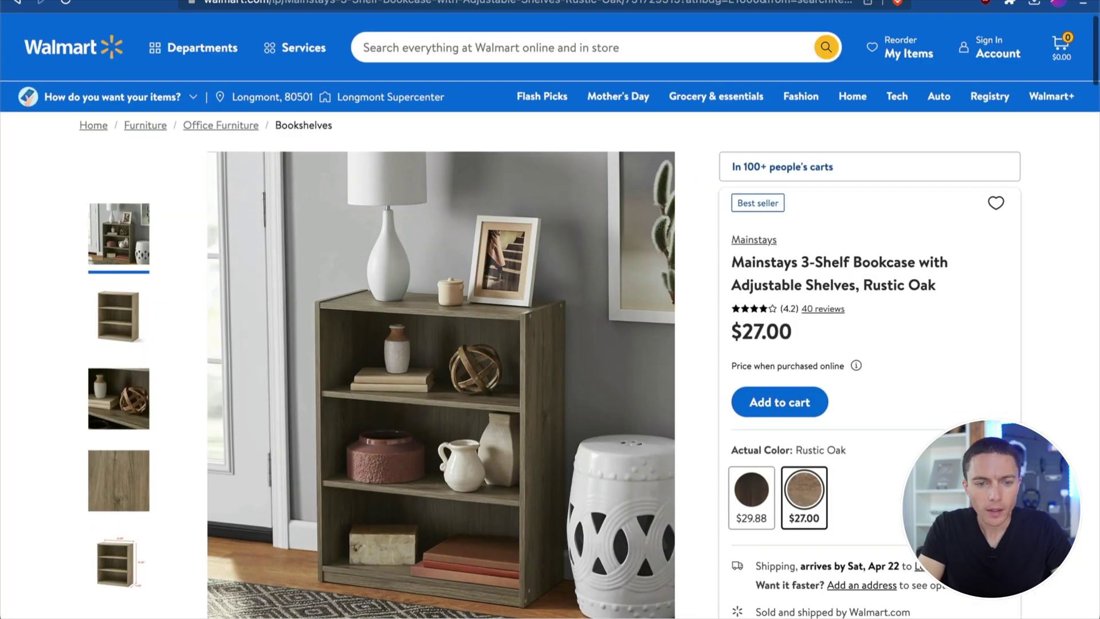
key("ctrl+shift+Tab")
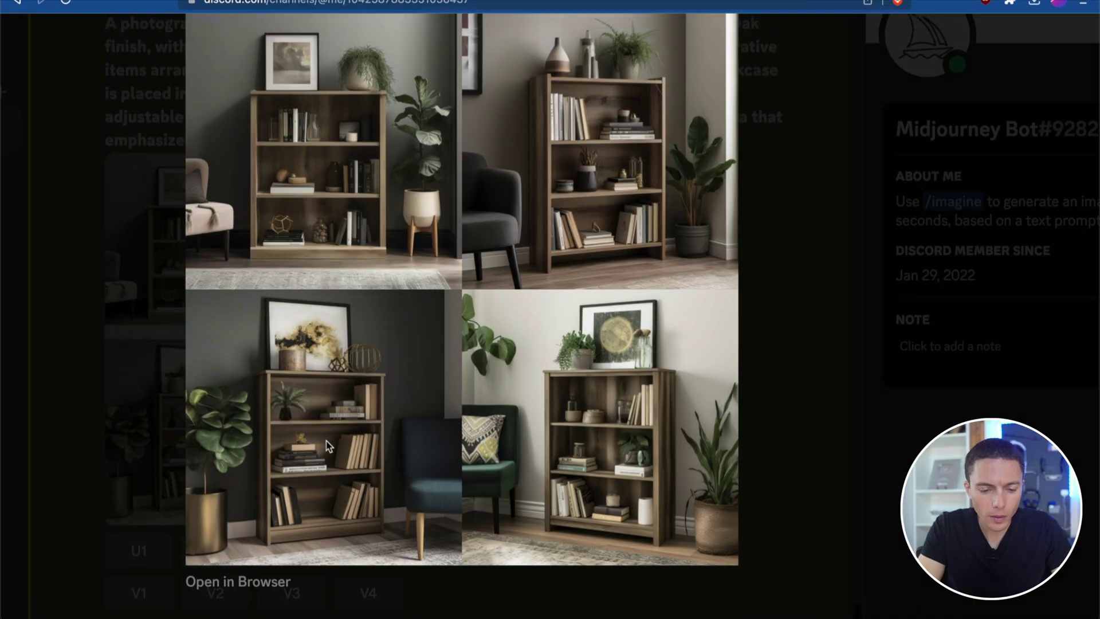
Step: Compare the enlarged Midjourney bookcase images with the plain-background product photo of the Mainstays 3-Shelf Bookcase on Walmart
scroll(325, 442, "up", 3)
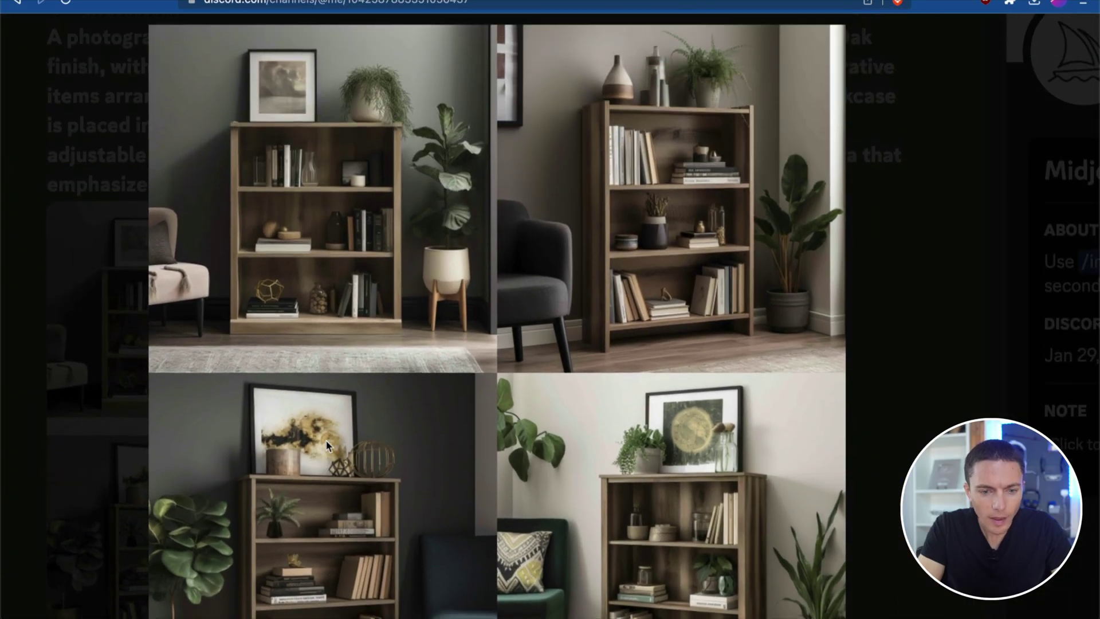
scroll(400, 362, "down", 3)
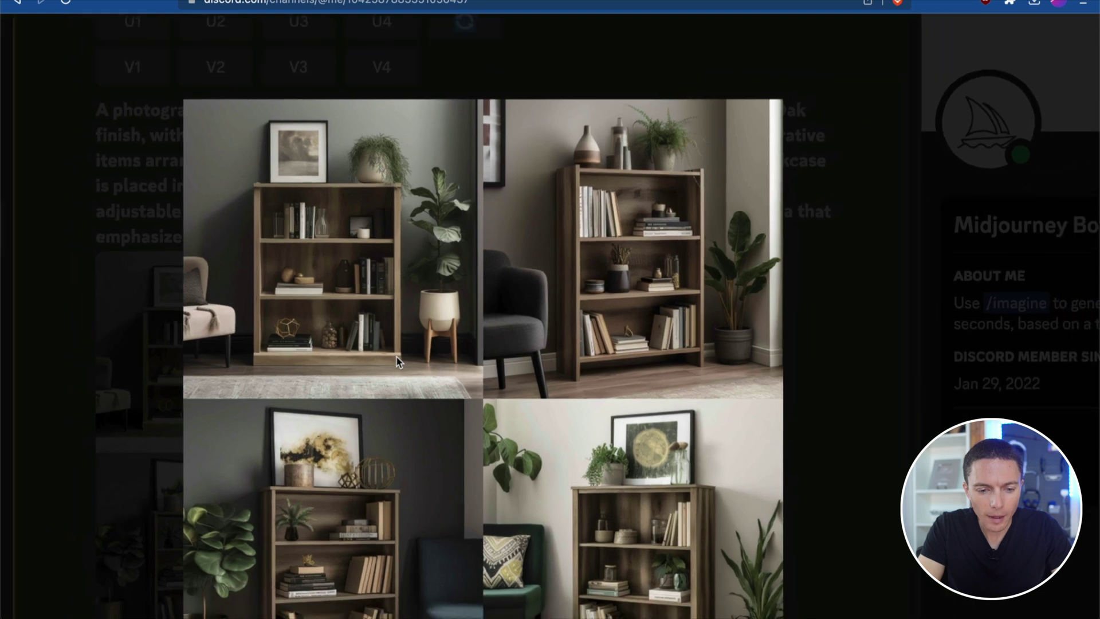
scroll(399, 362, "down", 3)
key("ctrl+Tab")
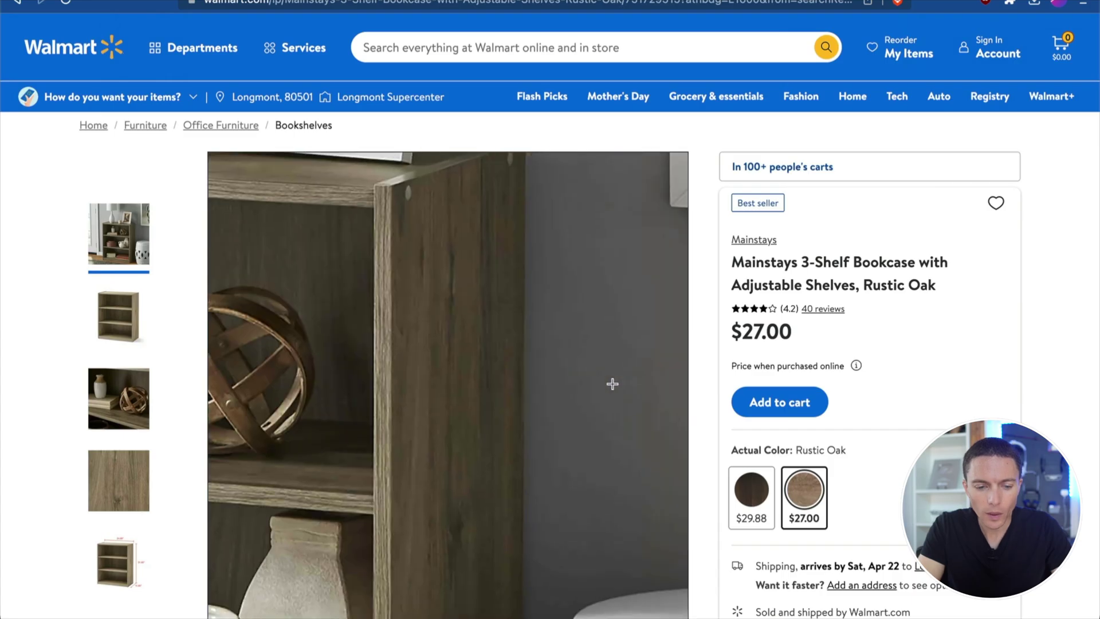
left_click(104, 320)
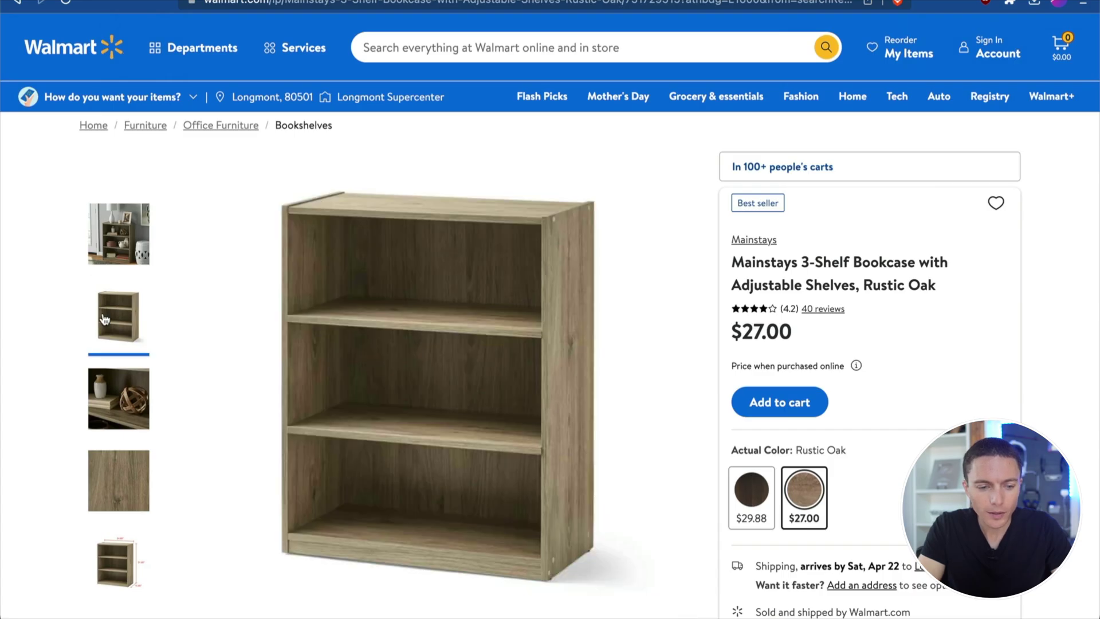
key("ctrl+shift+Tab")
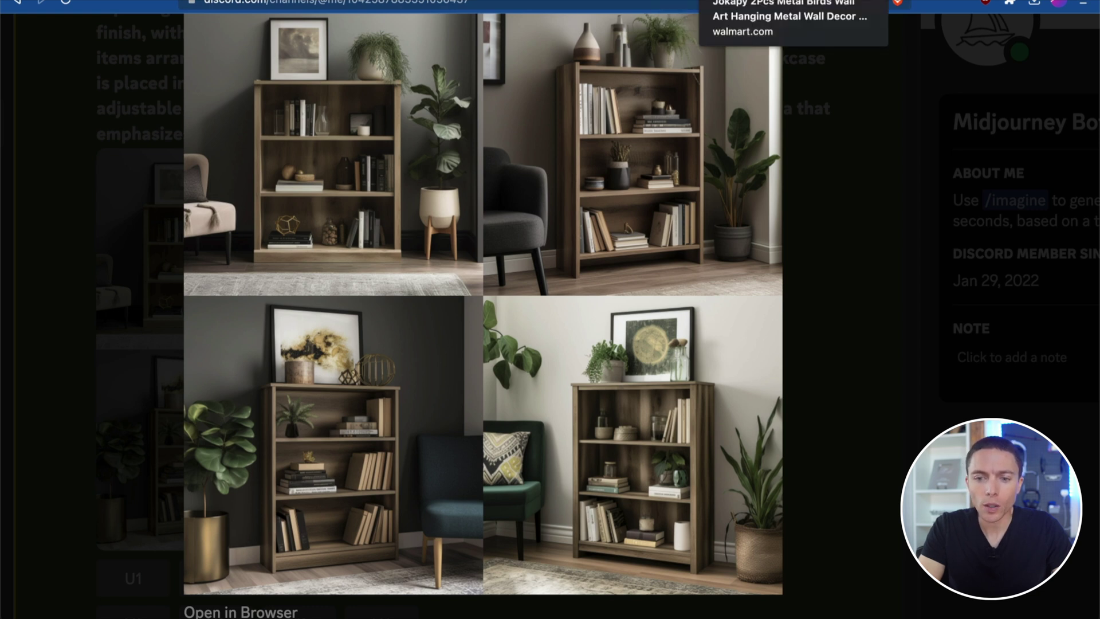
Step: Copy the full product title of the Jokapy 2Pcs Metal Birds Wall Art from its Walmart page
key("ctrl+Tab")
scroll(834, 380, "down", 1)
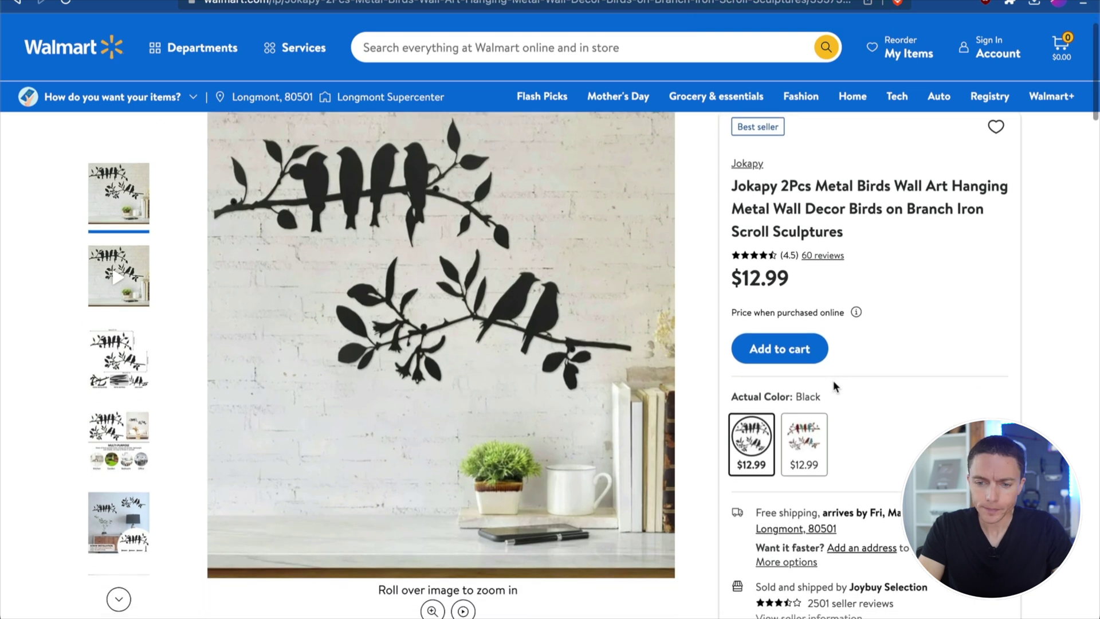
scroll(833, 380, "up", 1)
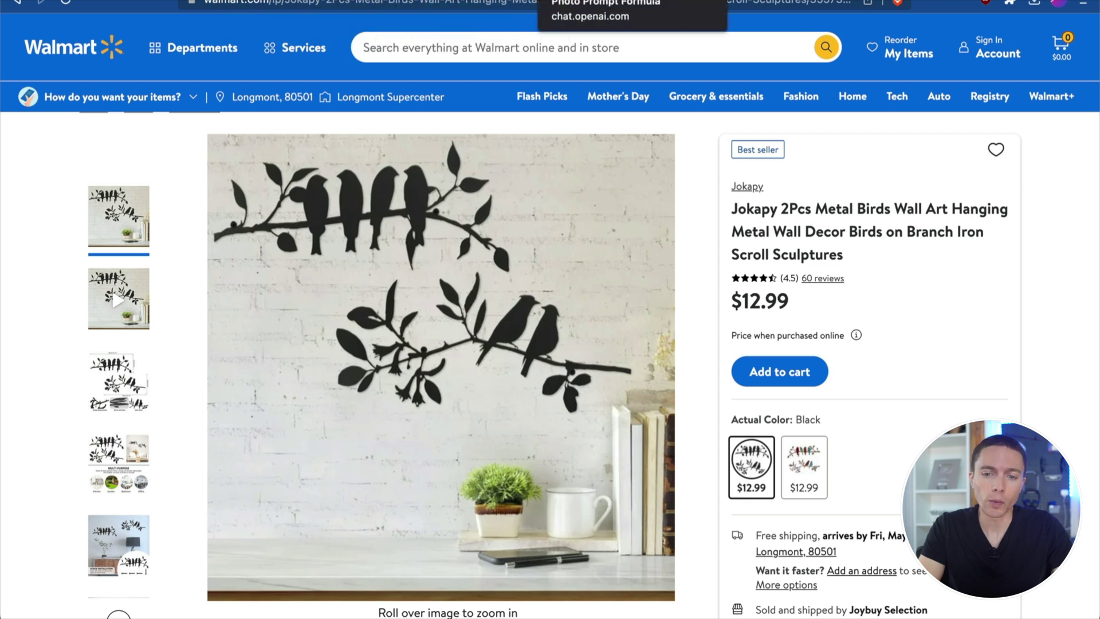
triple_click(774, 233)
key("ctrl+c")
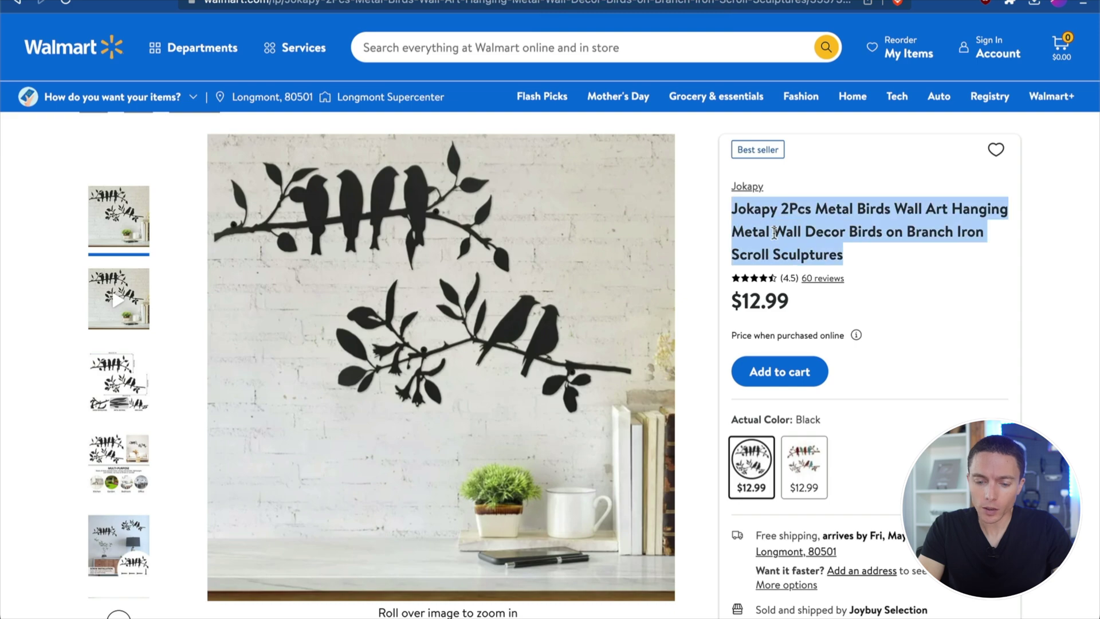
Step: In the ChatGPT Photo Prompt Formula chat, write "create a prompt for" and paste the copied product title after it
key("ctrl+Tab")
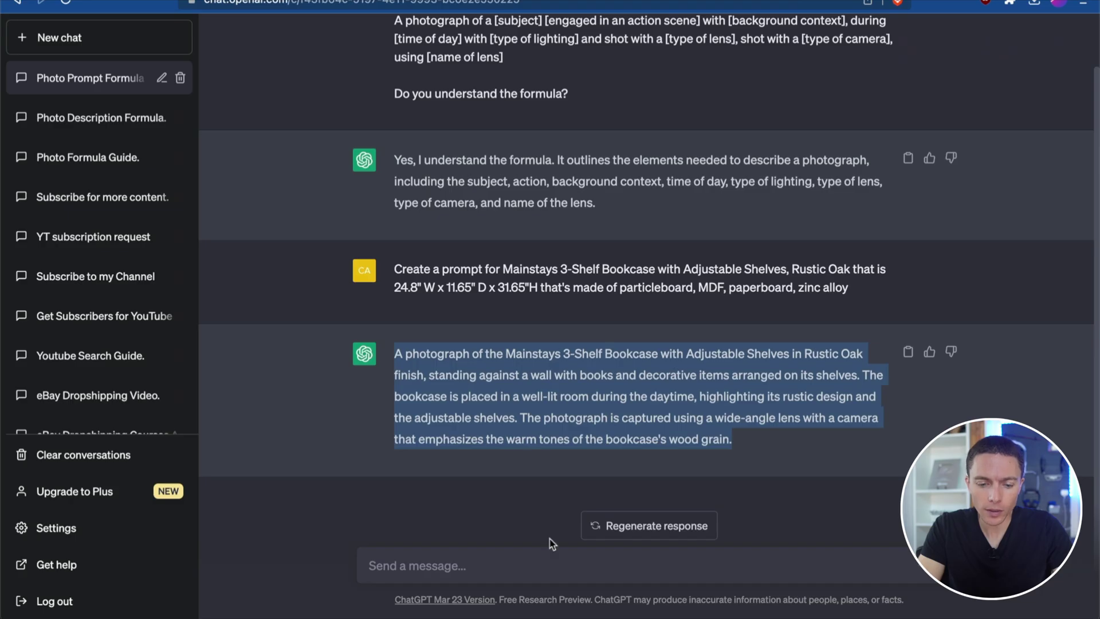
left_click(577, 567)
type("create a prom")
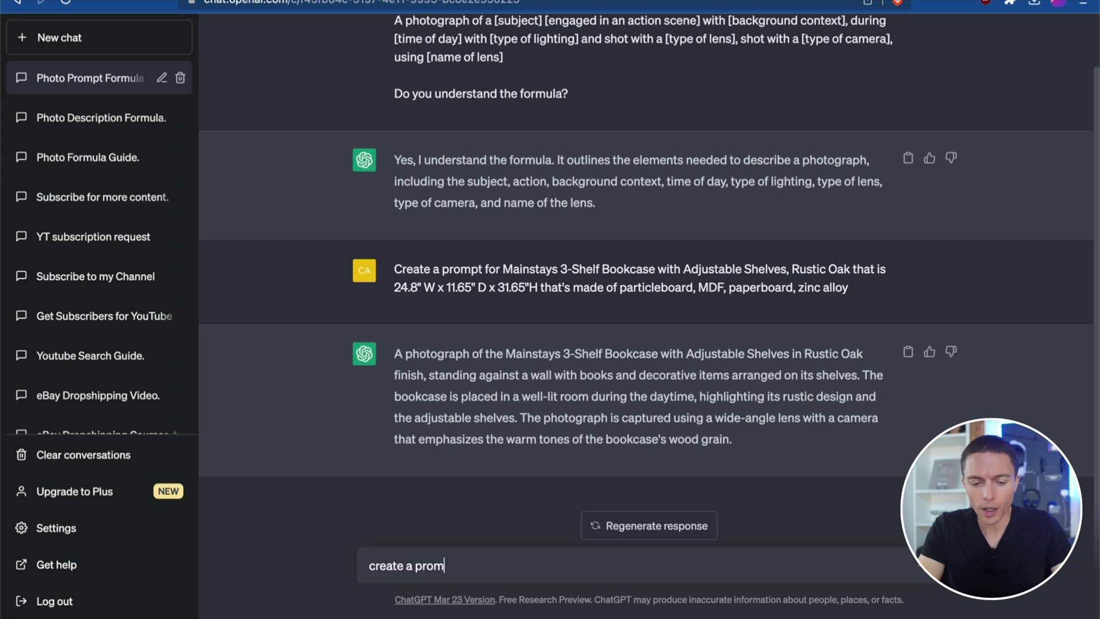
type("pt for")
key("ctrl+v")
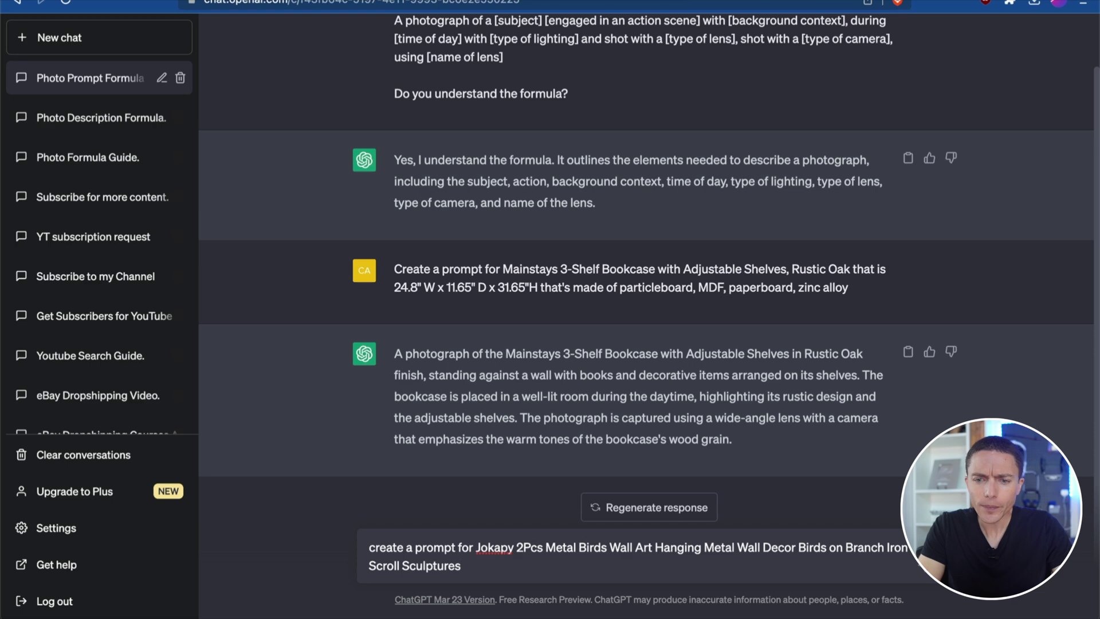
Step: Copy the size from the Walmart product details and extend the ChatGPT message with ", sized 40 x 15 cm/15.75 x 5.91 inches,"
key("ctrl+Tab")
scroll(627, 430, "down", 20)
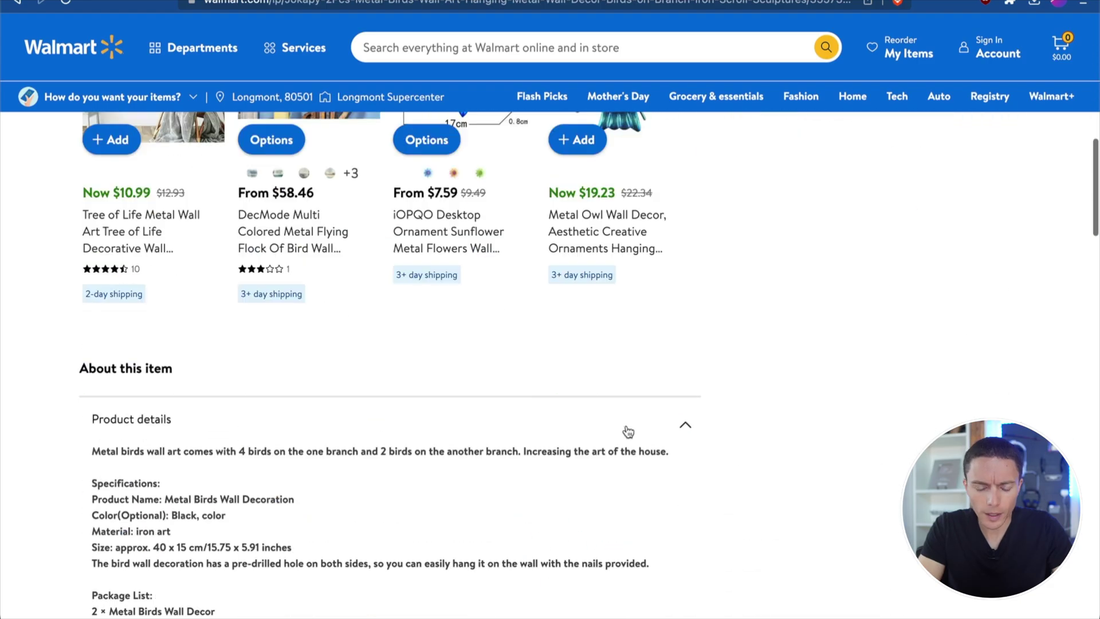
scroll(627, 430, "up", 4)
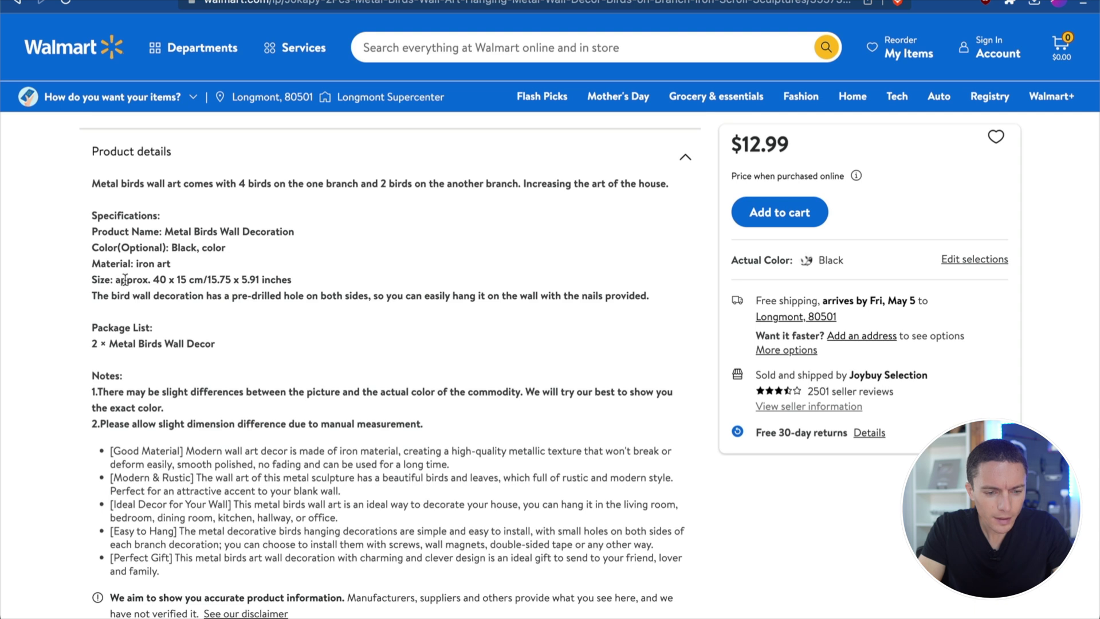
left_click_drag(155, 281, 293, 281)
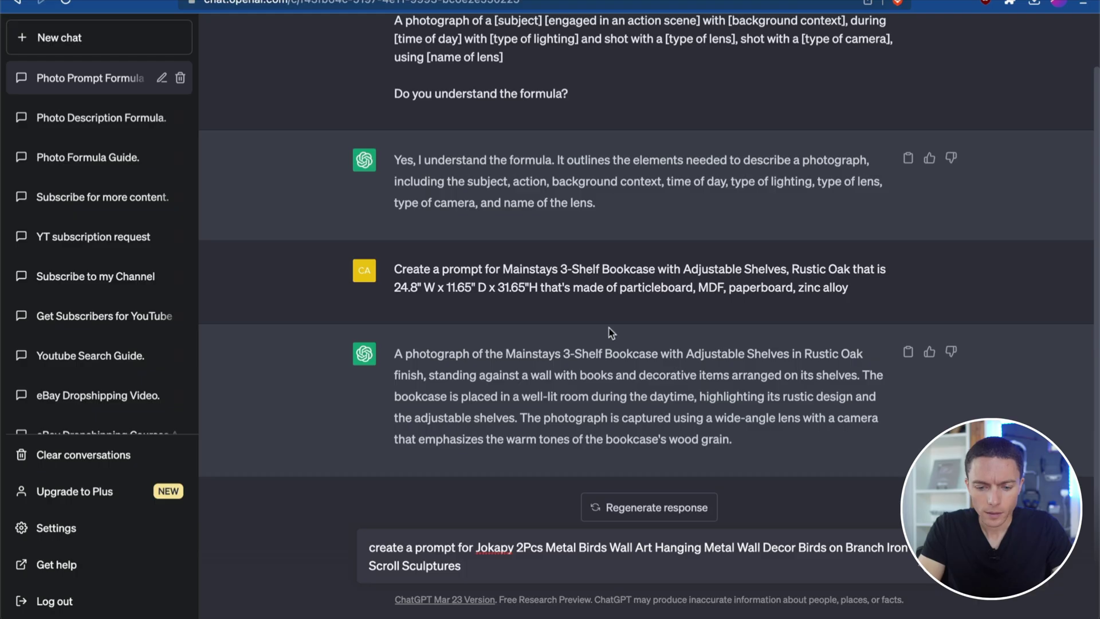
type(", sized")
type("40 × 15 cm/15.75 × 5.91 inches")
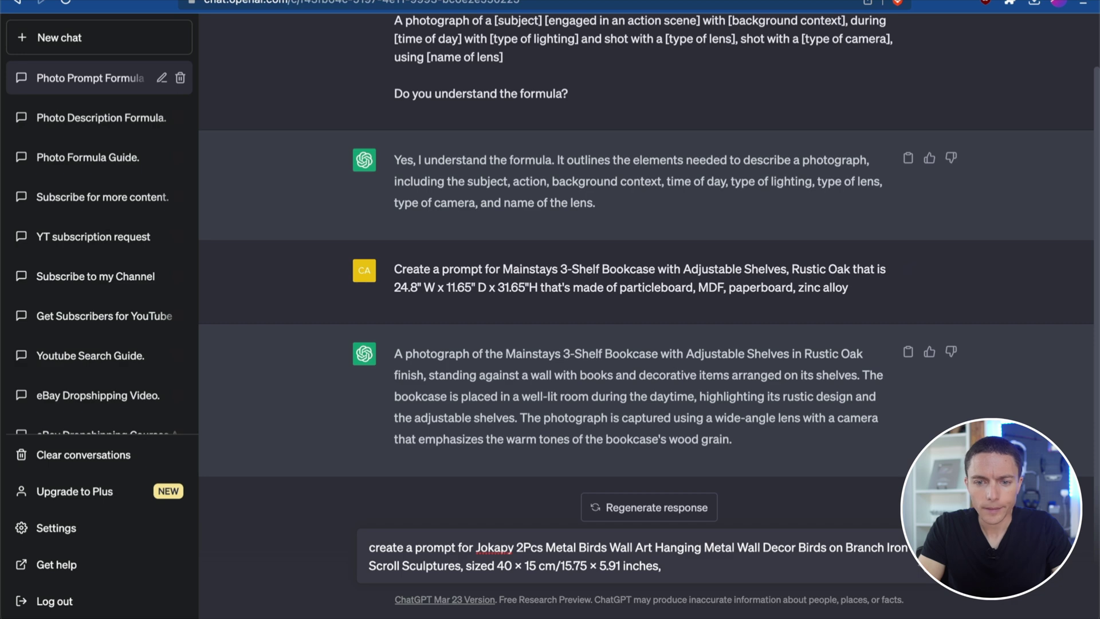
Step: Check the wall art's color in the Walmart specifications, add "black color" to the ChatGPT message and send it
key("ctrl+Tab")
scroll(225, 336, "up", 1)
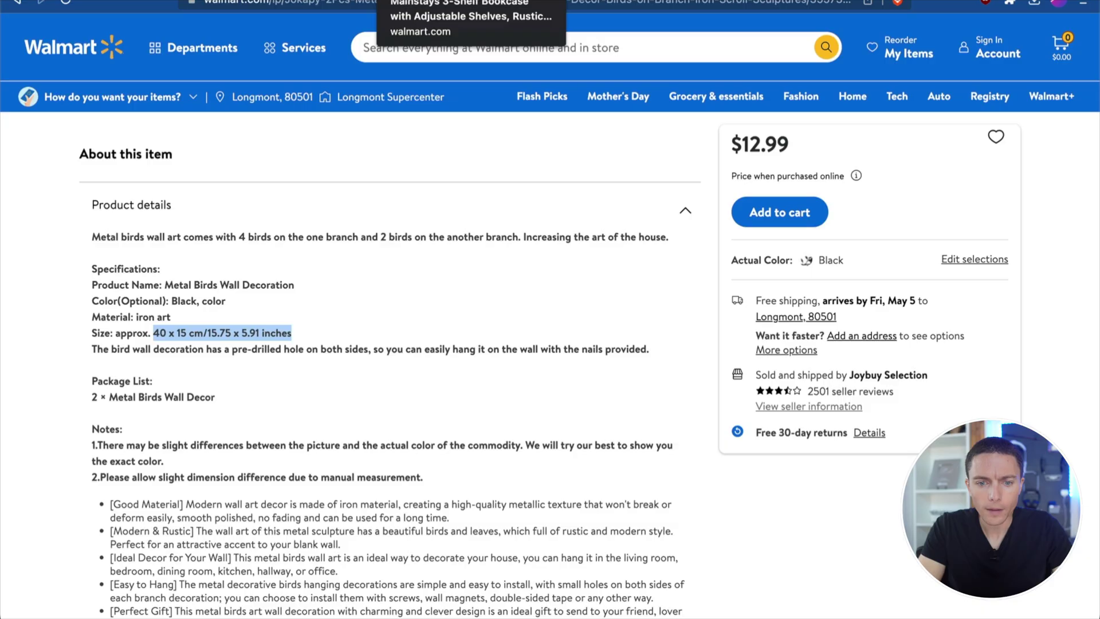
key("ctrl+Tab")
type("black co")
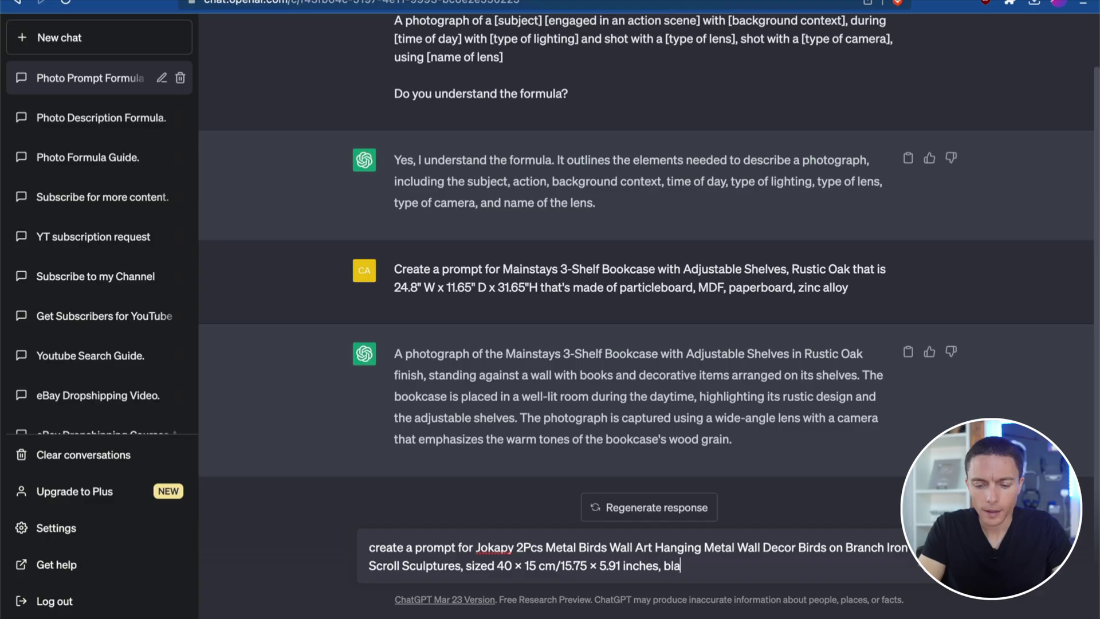
type("lor")
key("Return")
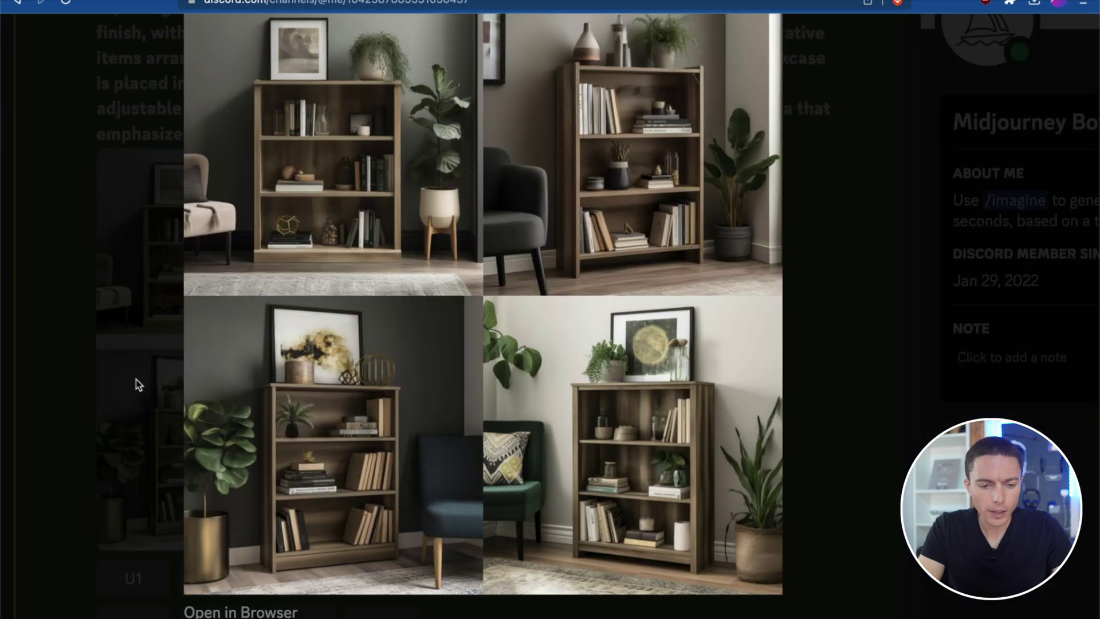
Step: Switch to Discord, close the enlarged bookcase images and start a new message to Midjourney Bot
left_click(136, 380)
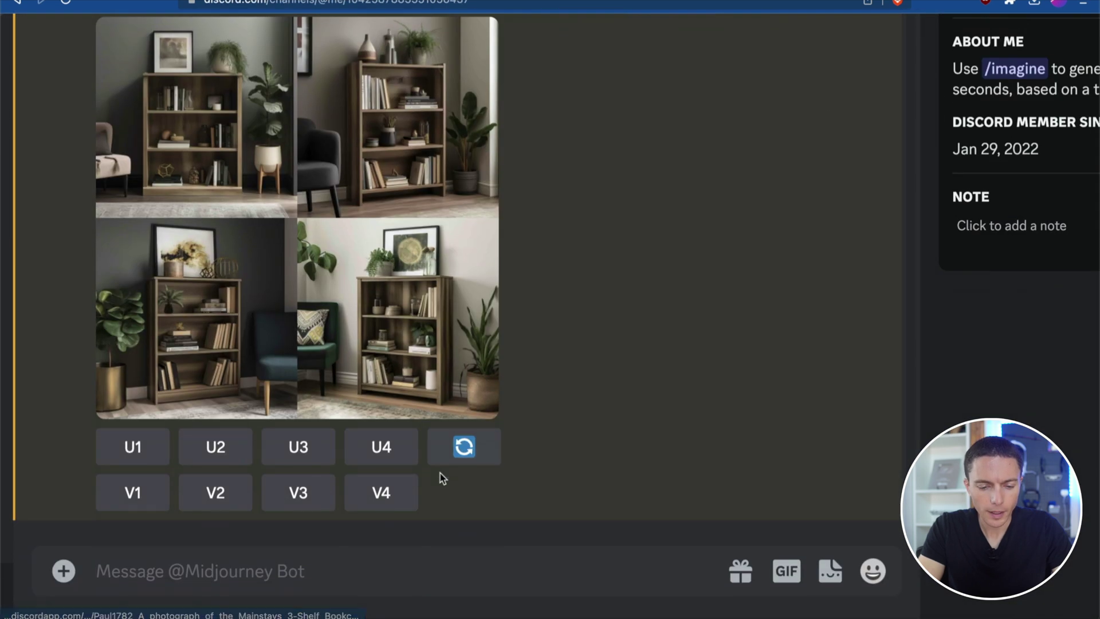
left_click(390, 583)
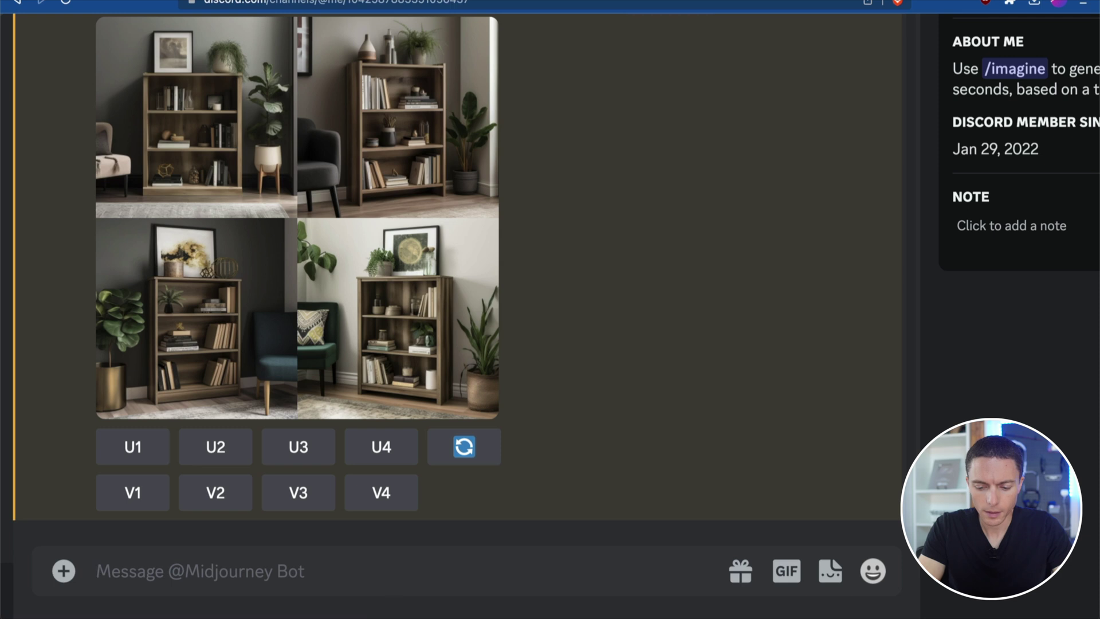
type("nn")
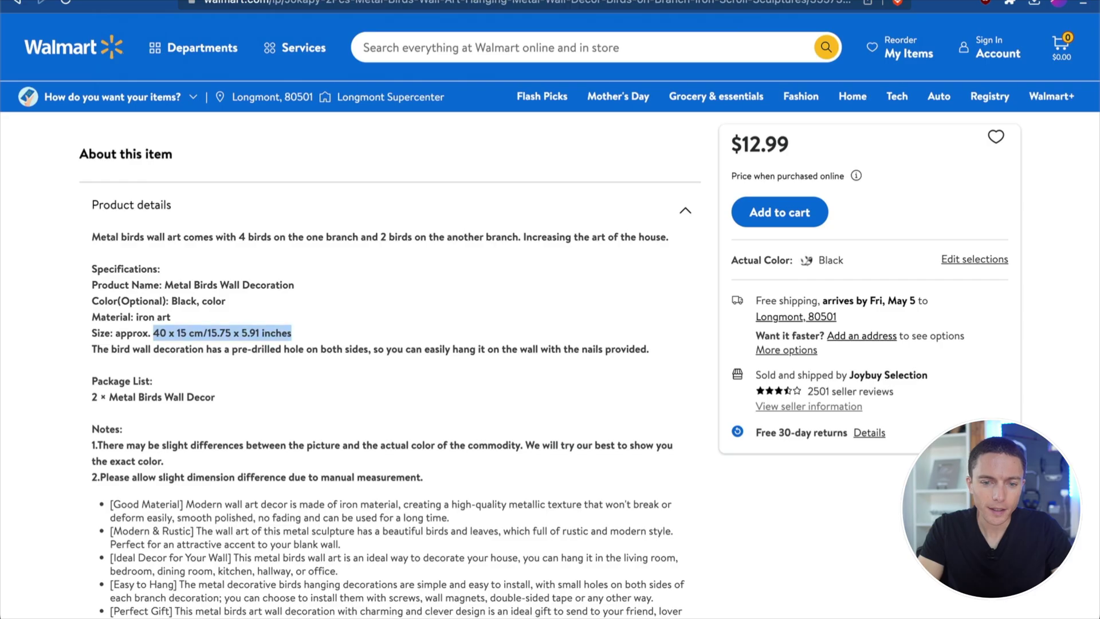
Step: Compare the Jokapy metal birds photo on Walmart with the metal birds images generated by Midjourney in Discord
scroll(479, 198, "up", 10)
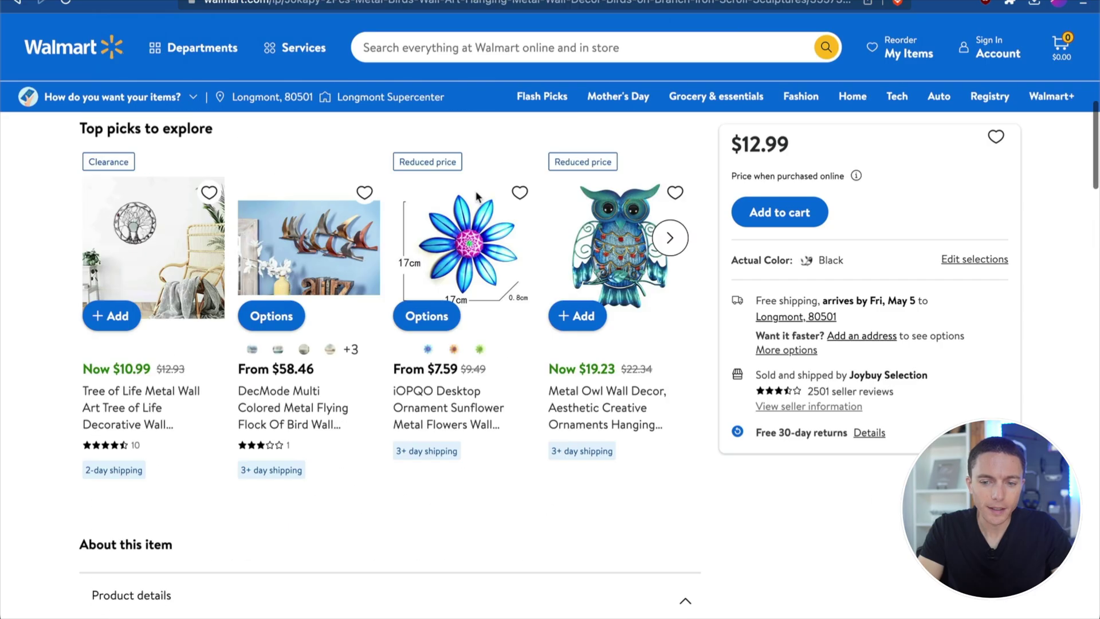
scroll(479, 198, "down", 1)
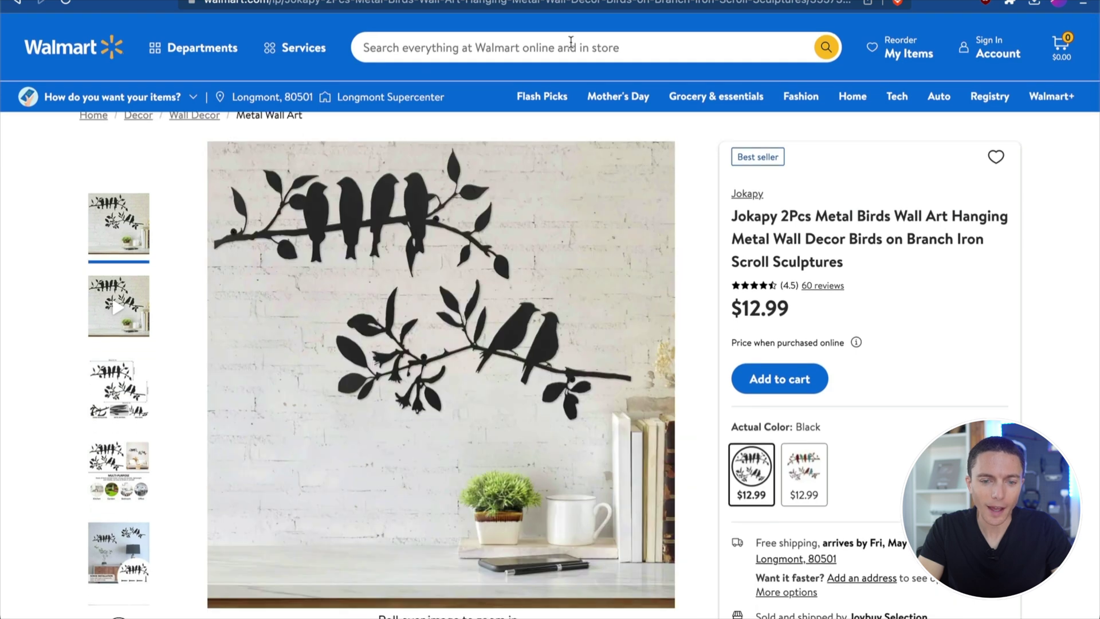
left_click(275, 2)
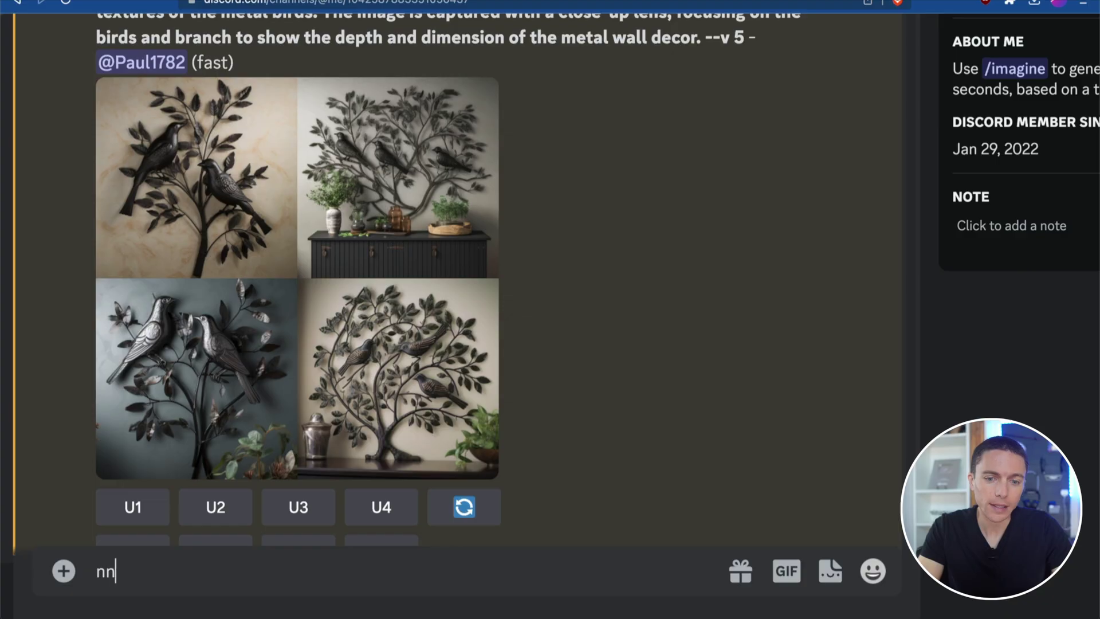
key("ctrl+shift+Tab")
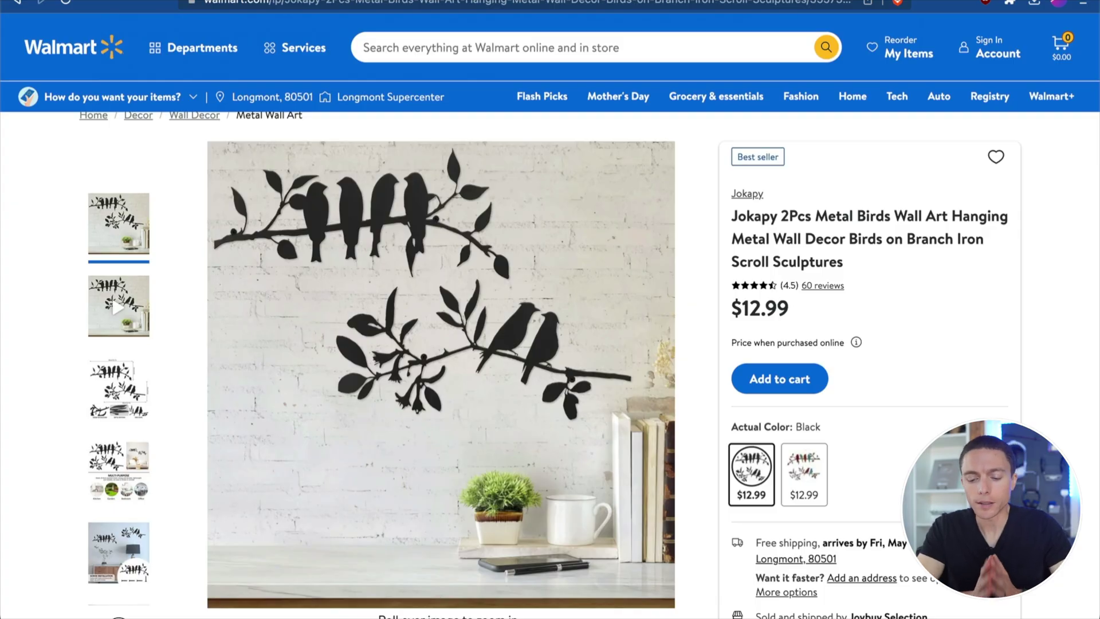
key("ctrl+Tab")
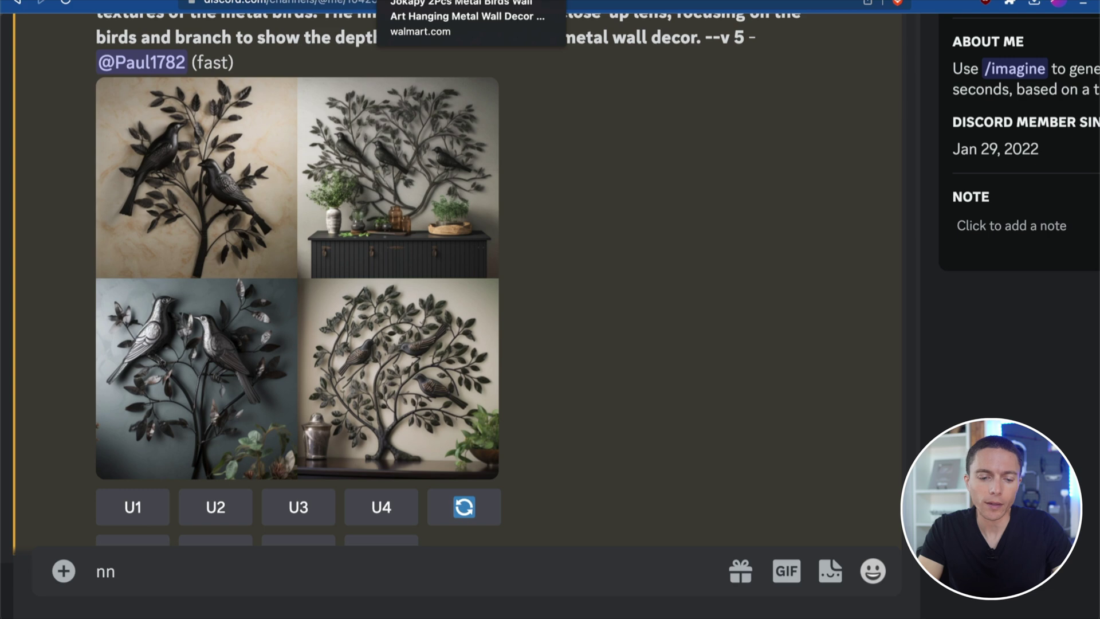
key("ctrl+shift+Tab")
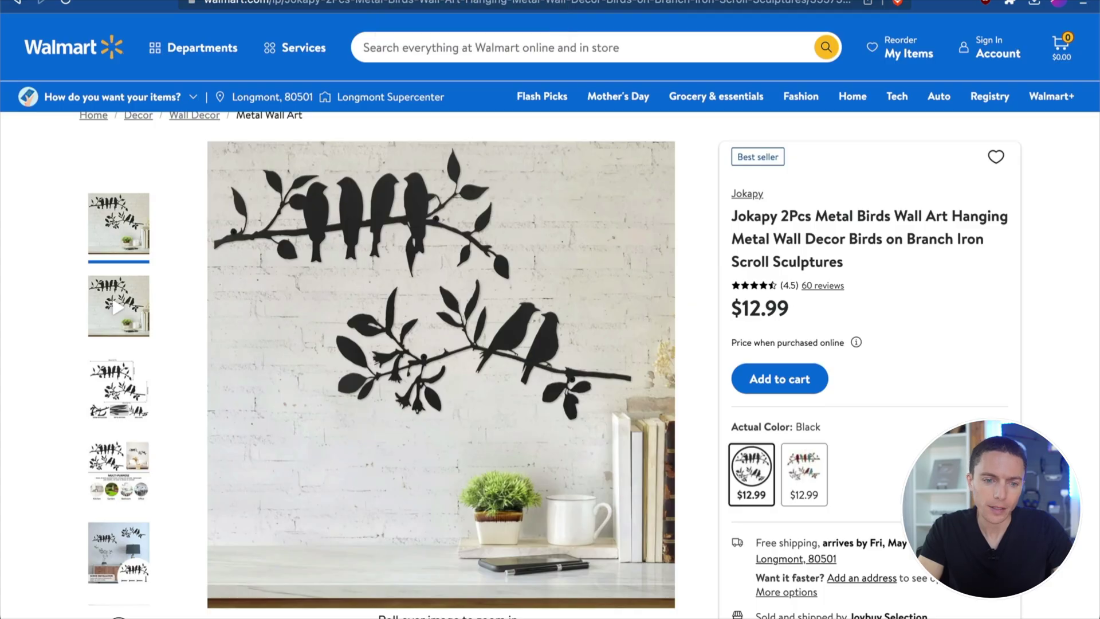
key("ctrl+Tab")
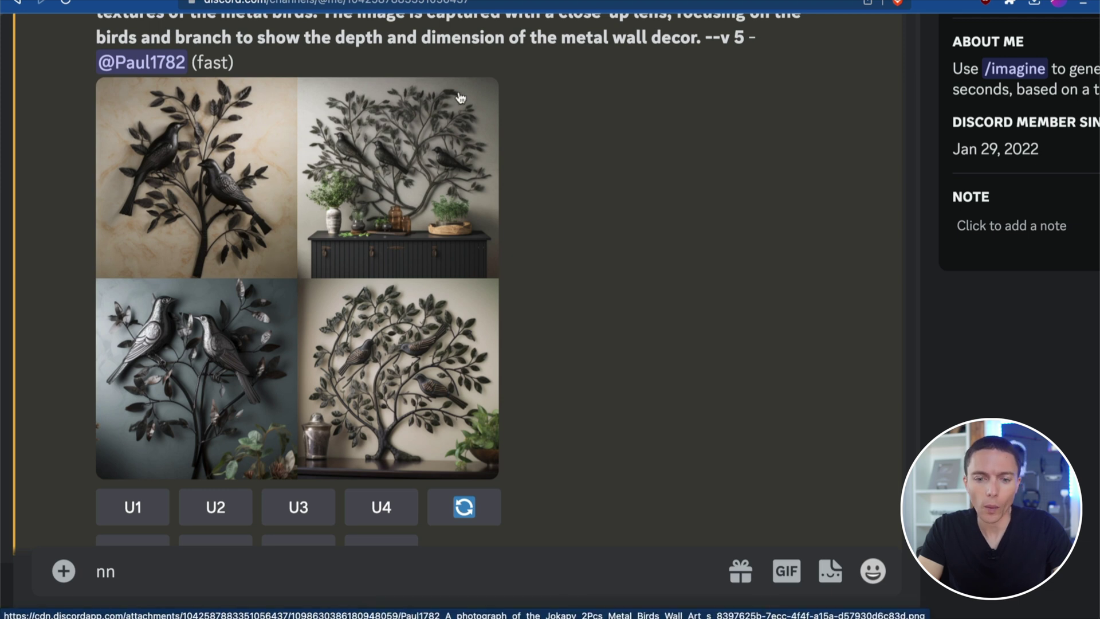
Step: Compare the Walmart photo of the LG 5-Shelf Bookcase in Canyon Walnut with its enlarged Midjourney image in Discord
key("ctrl+shift+Tab")
scroll(845, 262, "down", 1)
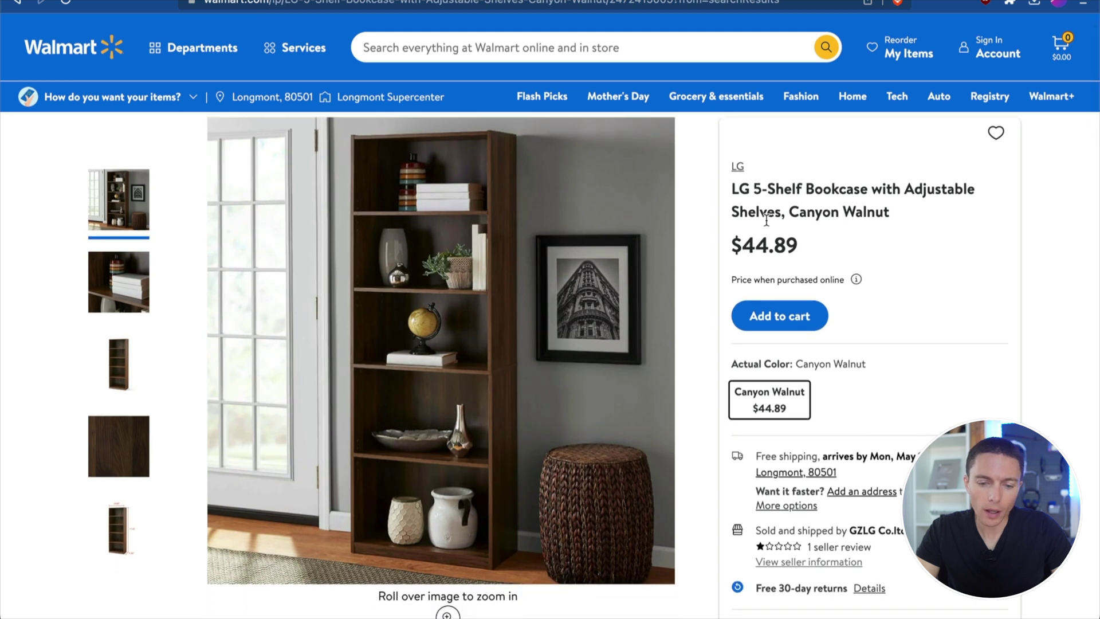
scroll(766, 218, "up", 1)
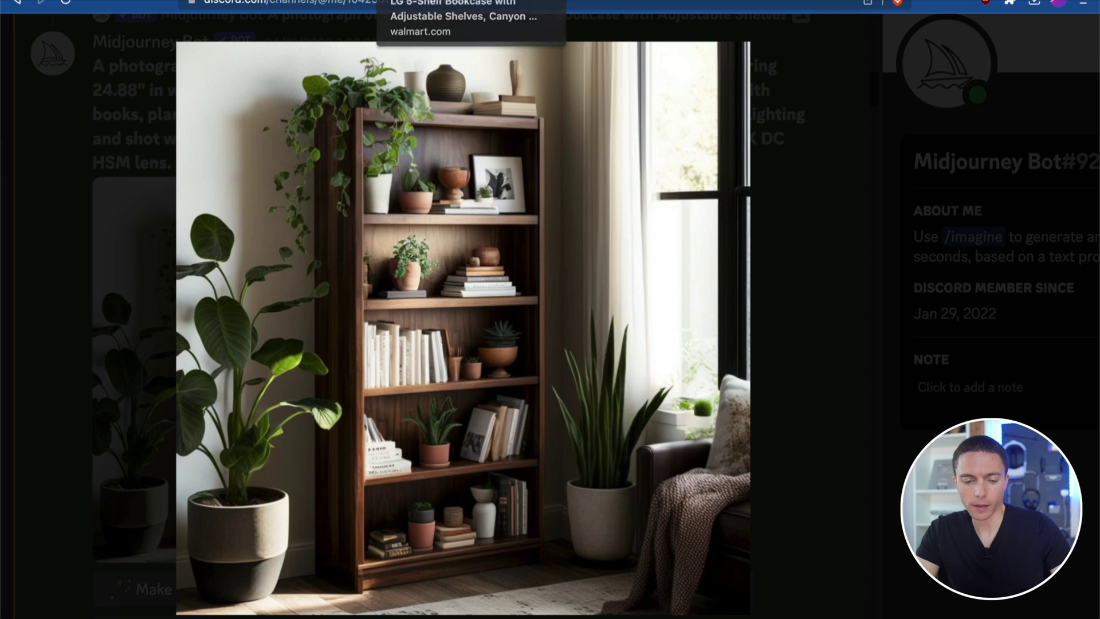
left_click(436, 2)
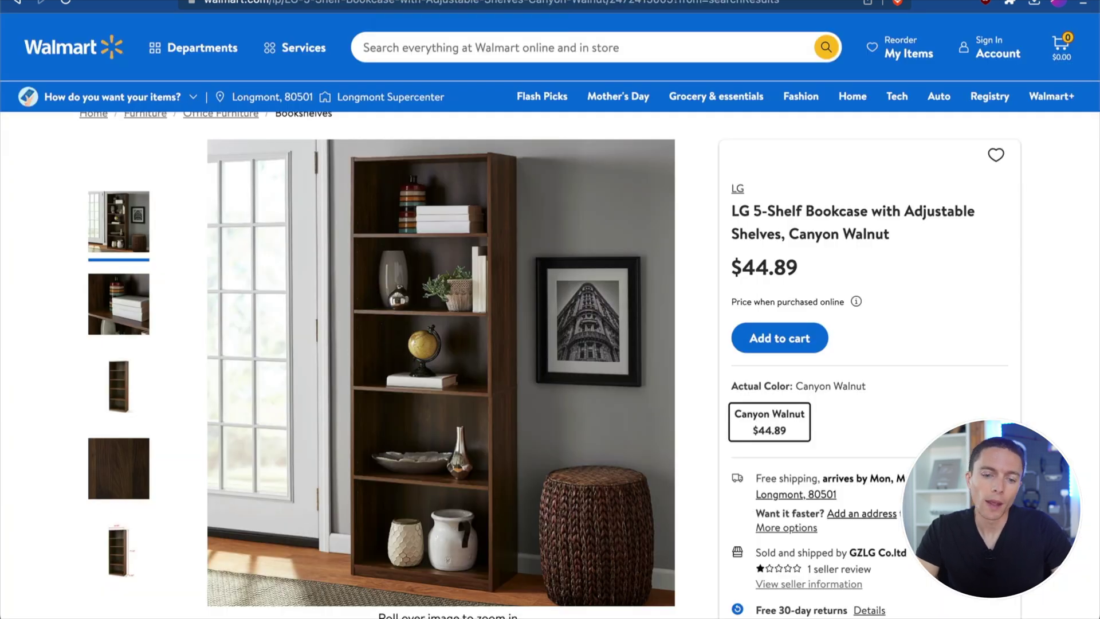
left_click(253, 2)
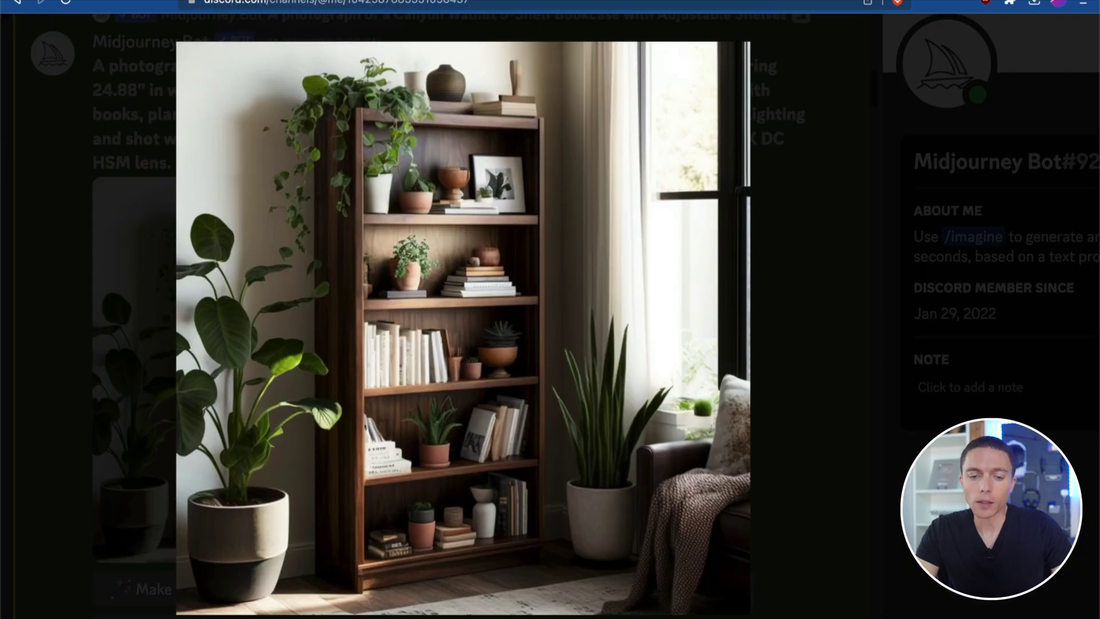
key("ctrl+Tab")
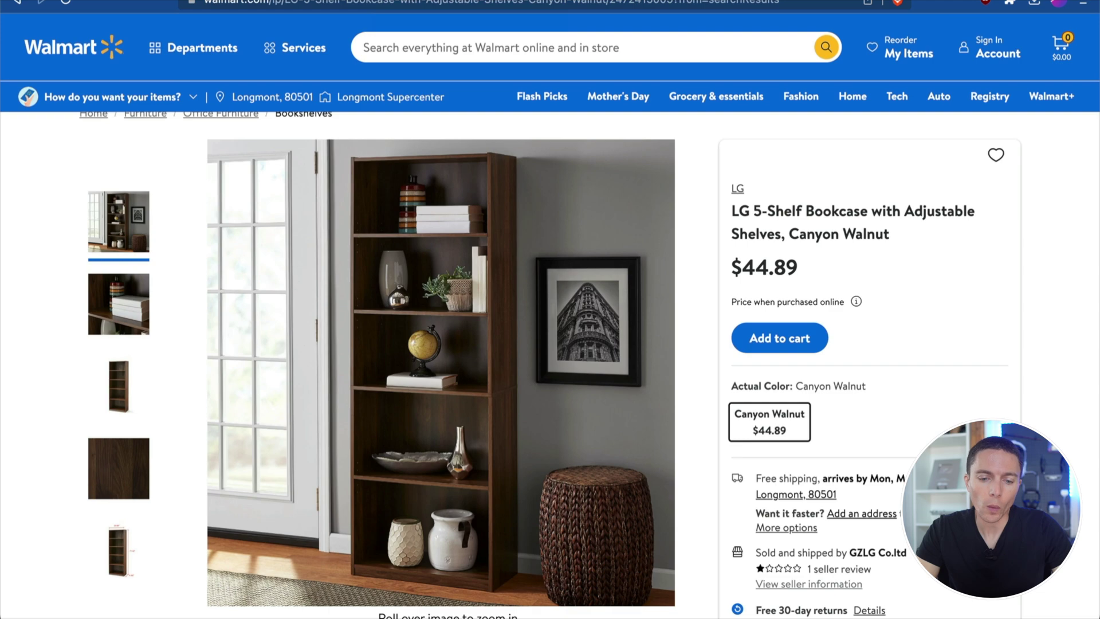
key("ctrl+shift+Tab")
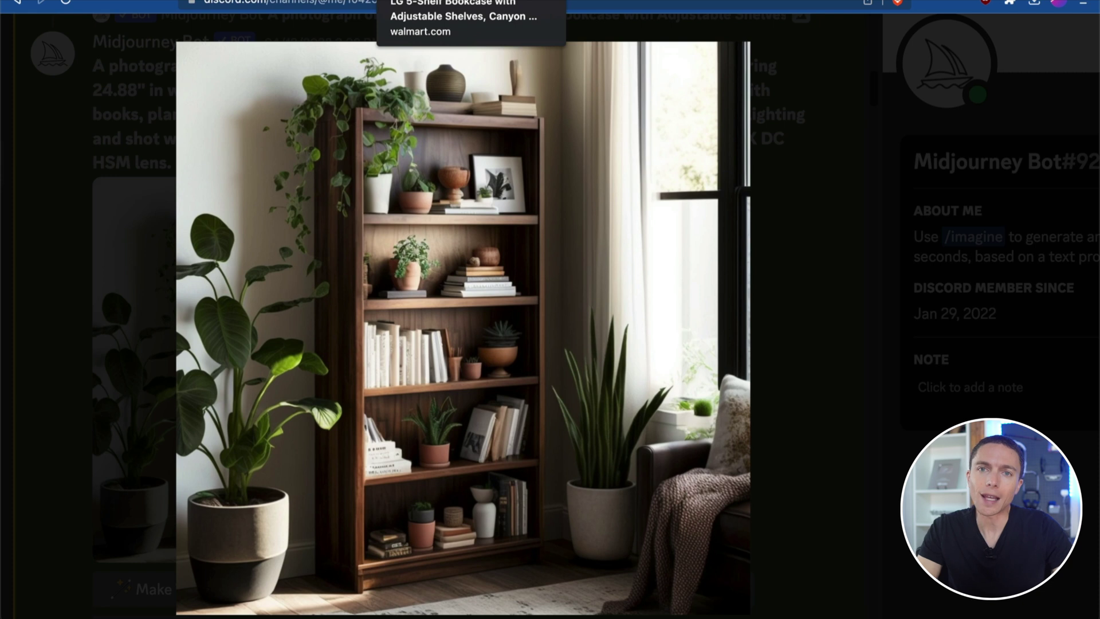
left_click(447, 1)
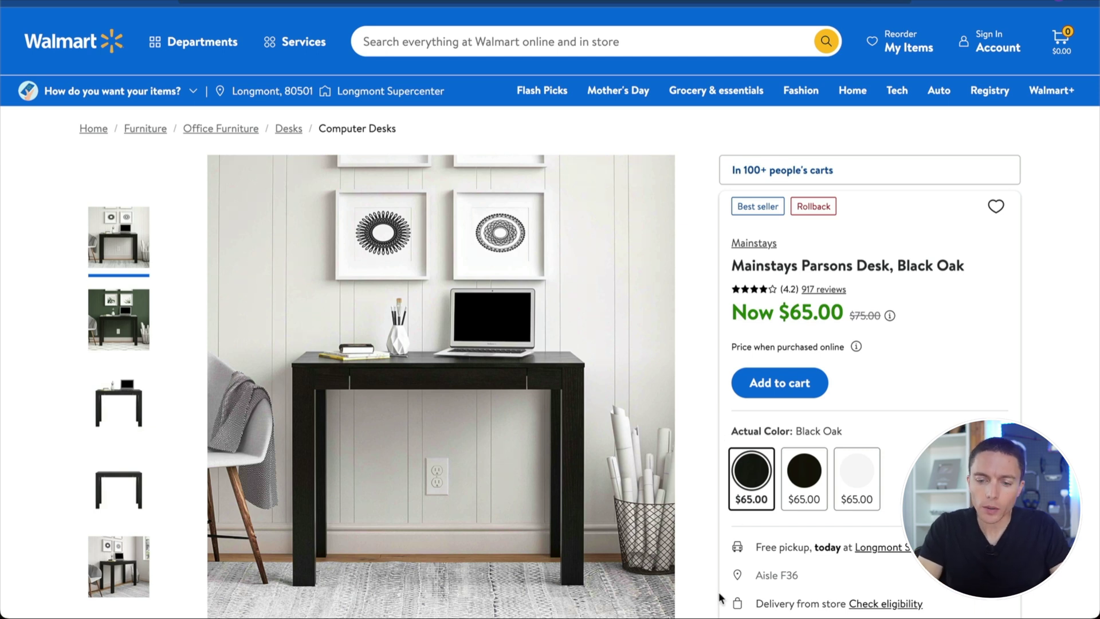
Step: Copy the desk's title from Walmart and compose "create a prompt for Mainstays Parsons Desk, Black Oak" as a new ChatGPT message
triple_click(786, 258)
key("super+c")
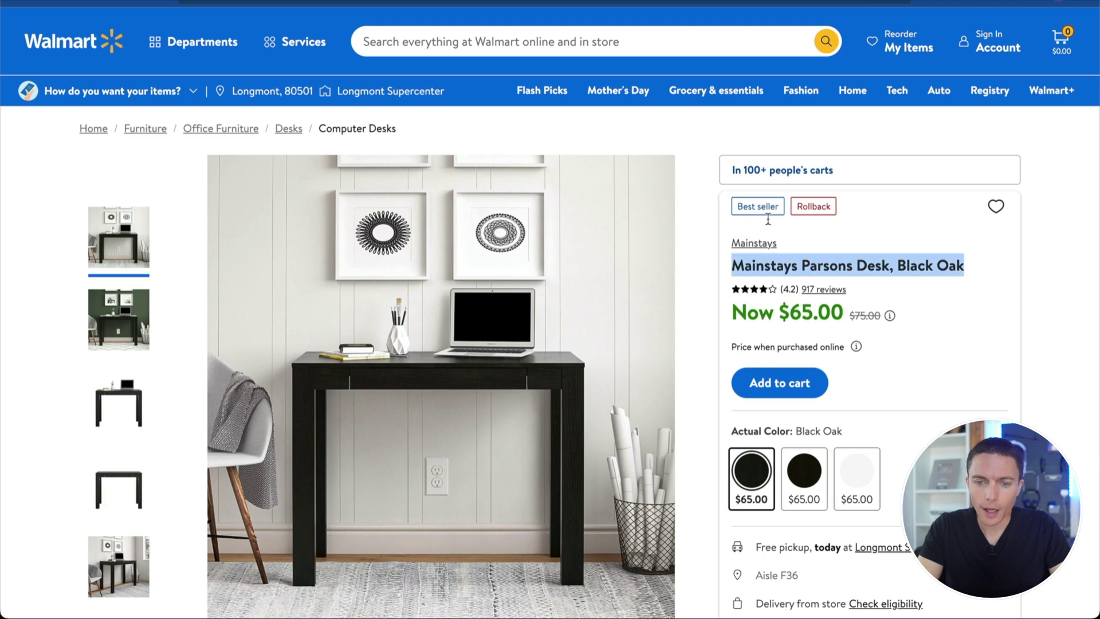
key("ctrl+Tab")
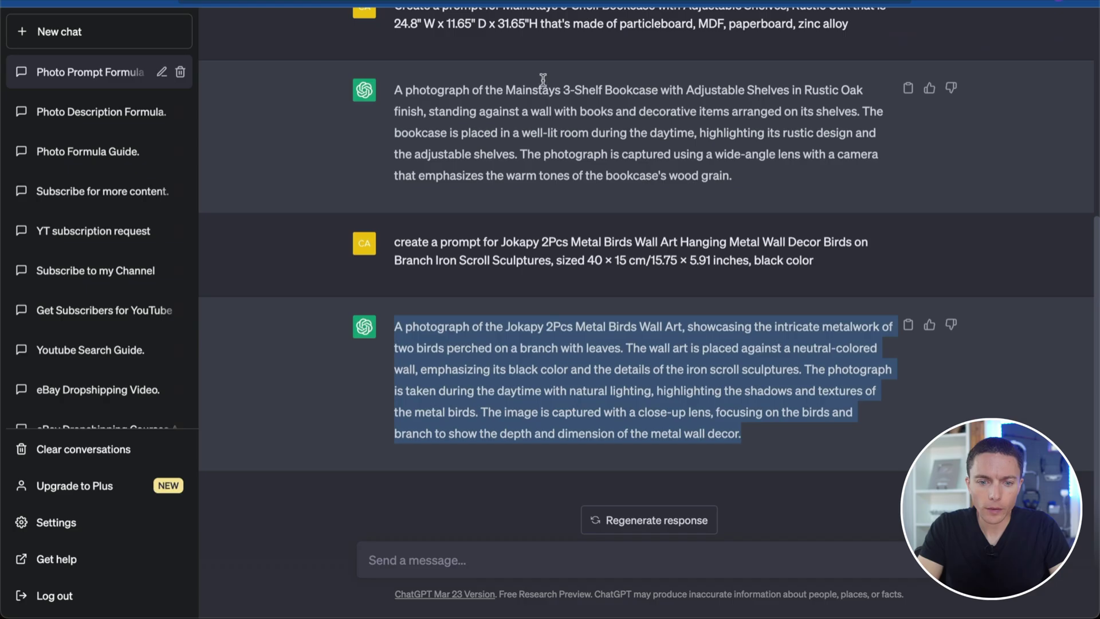
left_click(479, 552)
type("create")
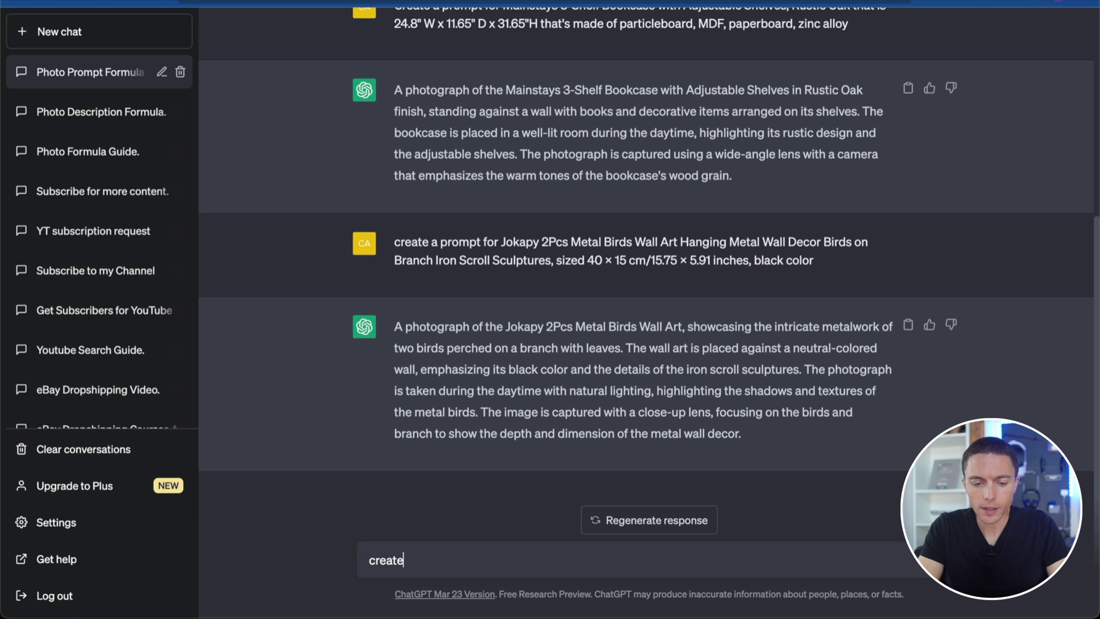
type(" a prompt ")
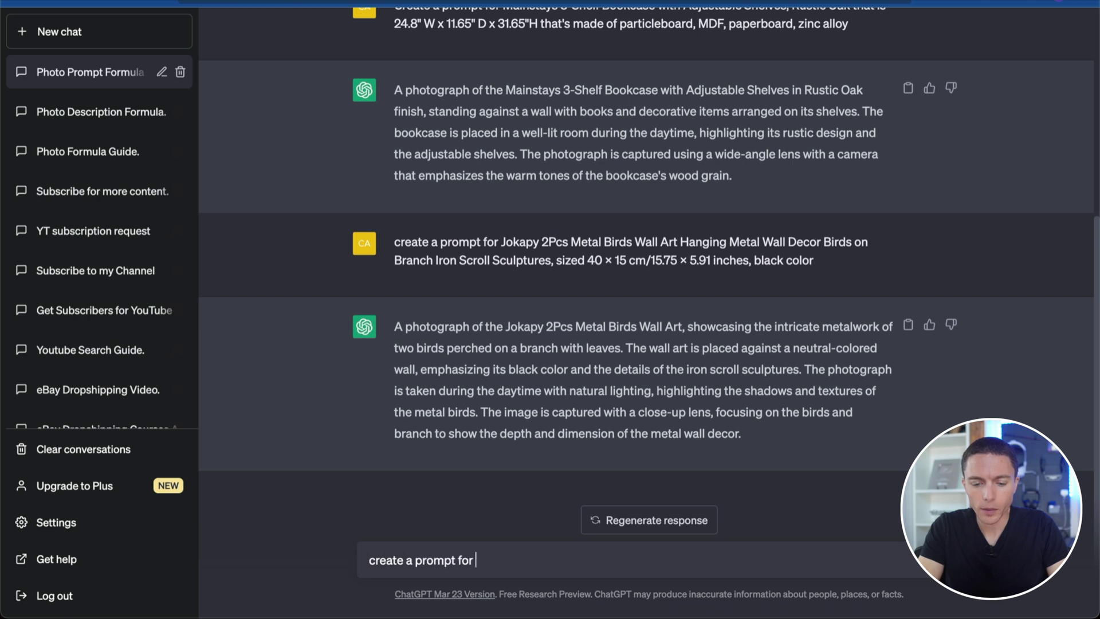
type("for")
key("super+v")
key("BackSpace")
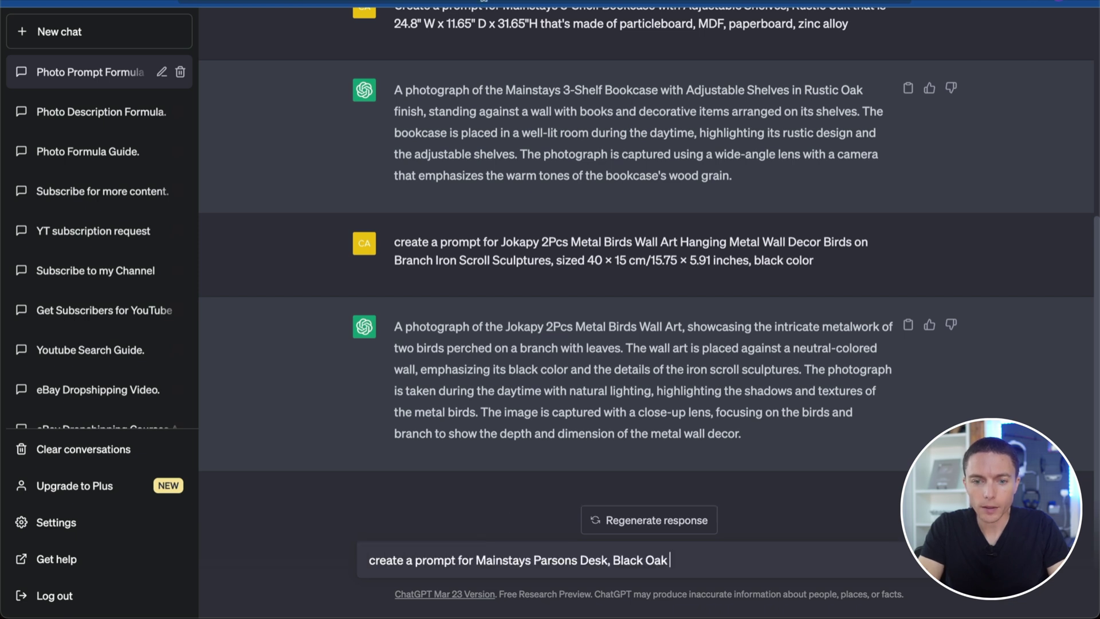
Step: Copy the desk's assembled dimensions from Walmart's product details and append "that is 30" H x 39" W x 19.7" D" to the ChatGPT message
key("super+Tab")
scroll(689, 437, "down", 15)
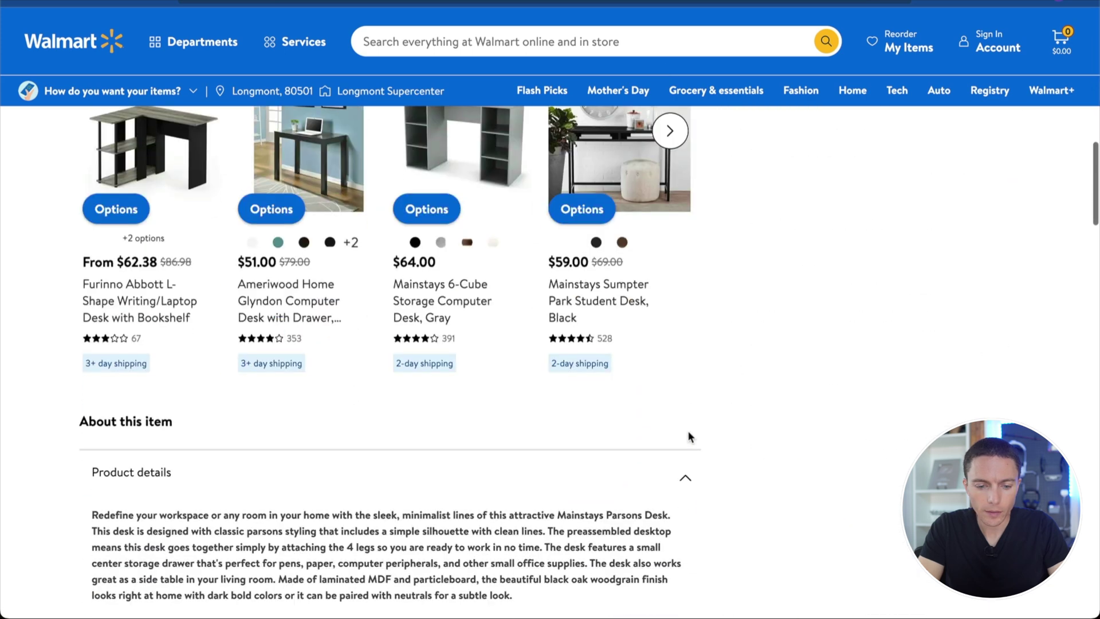
scroll(690, 437, "down", 1)
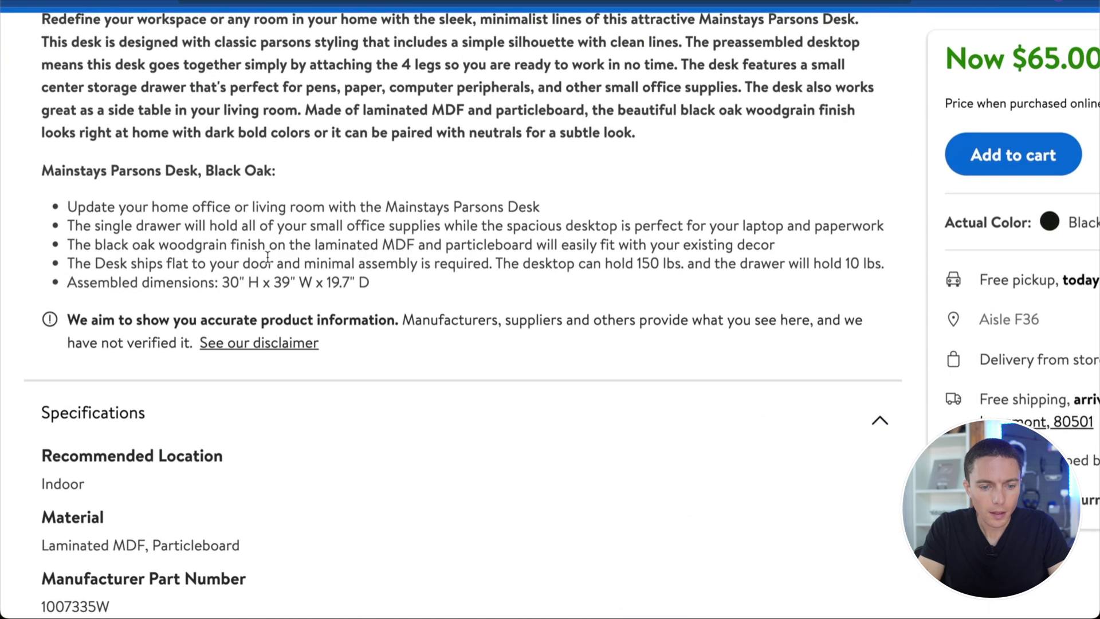
left_click_drag(223, 283, 398, 288)
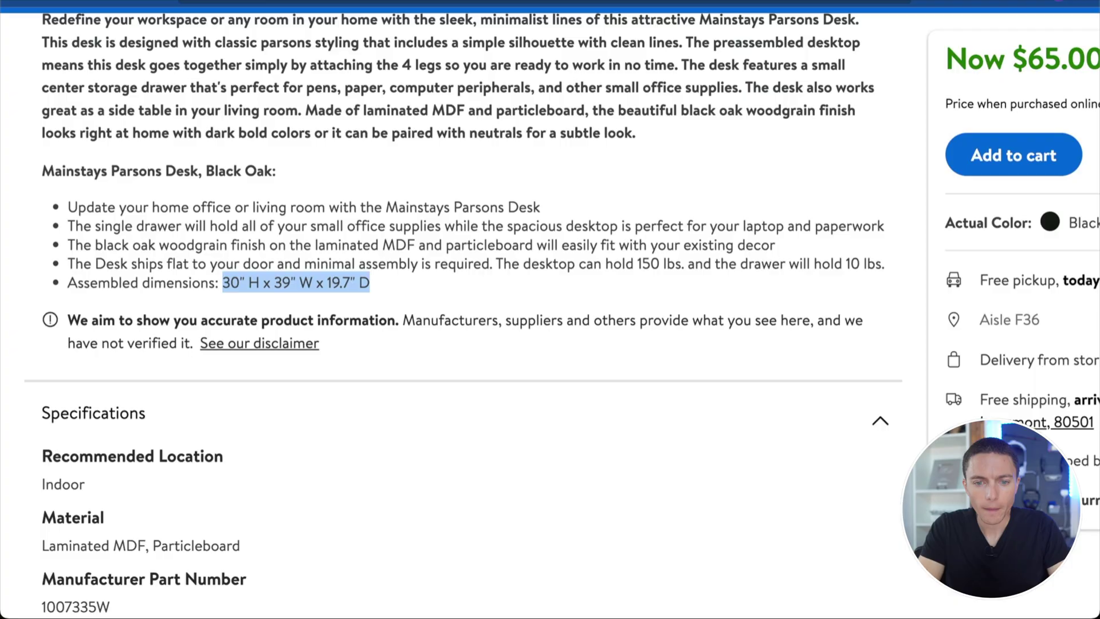
key("ctrl+c")
key("super+Tab")
type("that is")
key("ctrl+v")
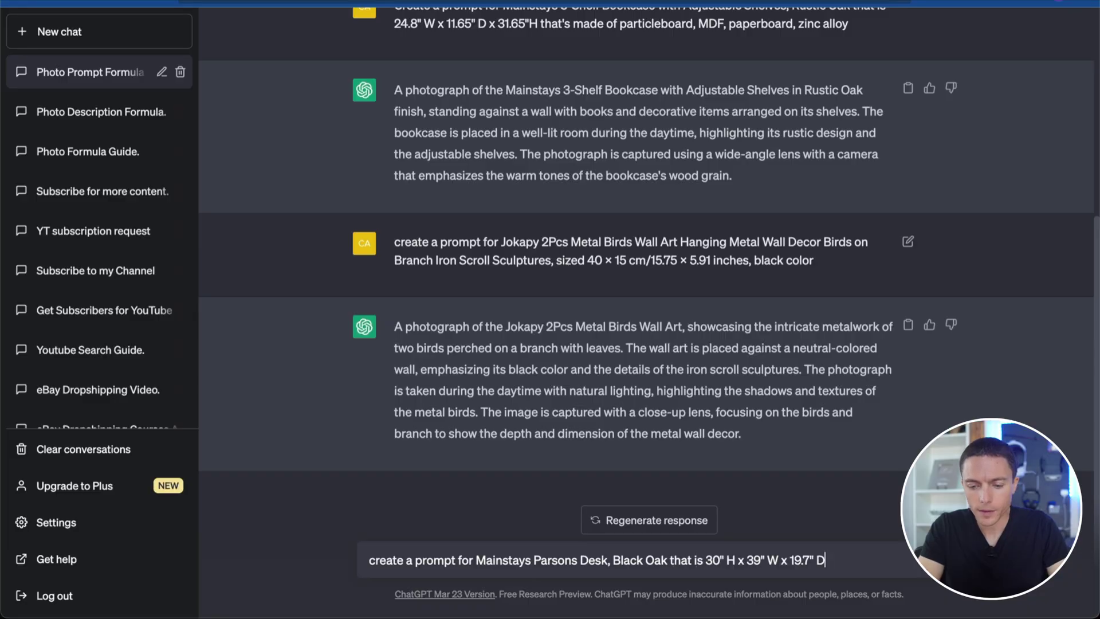
Step: Recheck the desk's product details on Walmart, return to ChatGPT and send the Parsons Desk message
key("super+Tab")
scroll(411, 171, "up", 3)
scroll(411, 171, "up", 3)
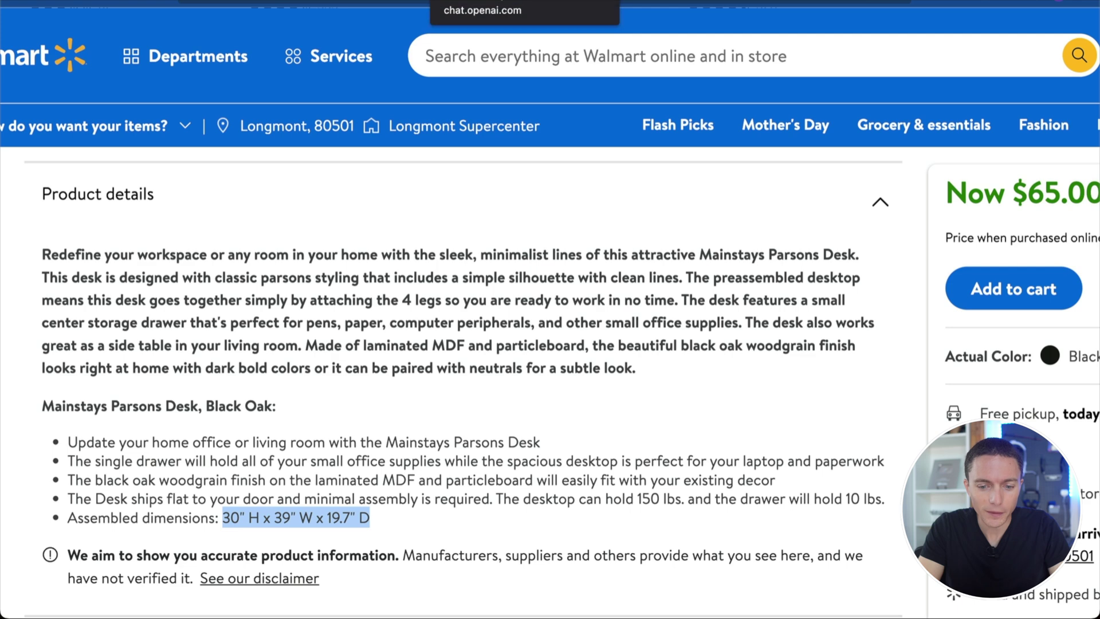
left_click(525, 3)
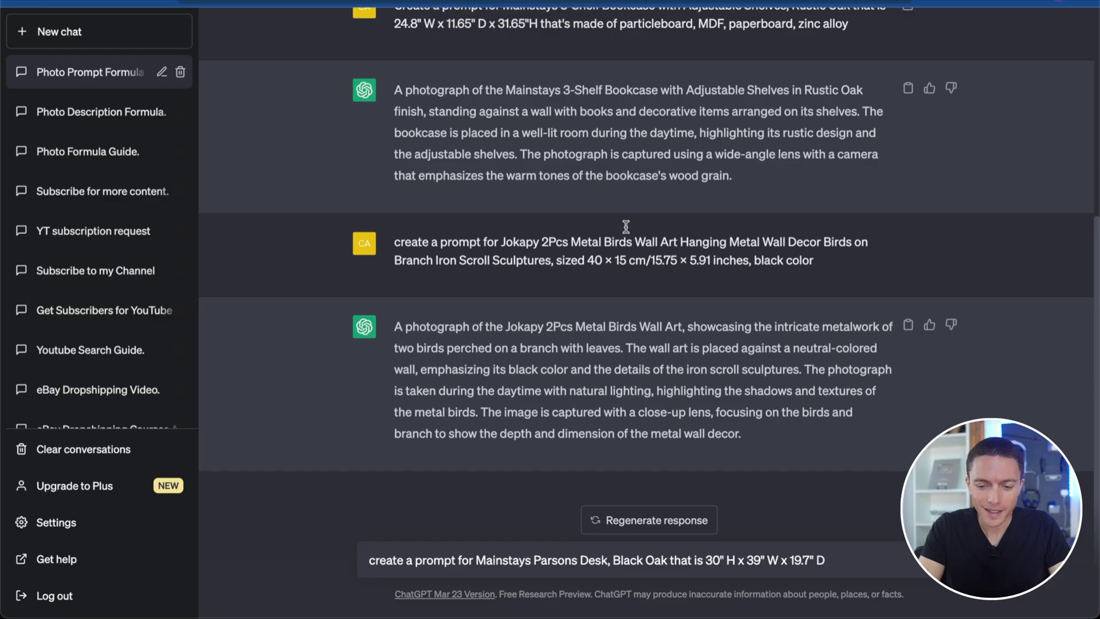
key("Return")
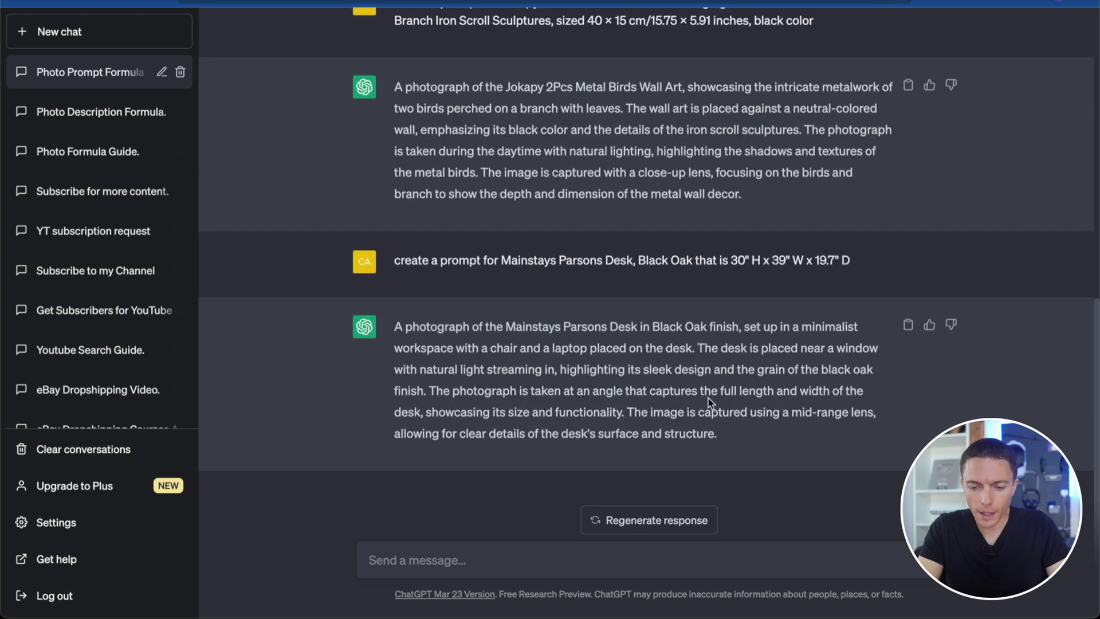
Step: Copy ChatGPT's Parsons Desk description and put it into a new /imagine prompt for Midjourney Bot in Discord
triple_click(711, 390)
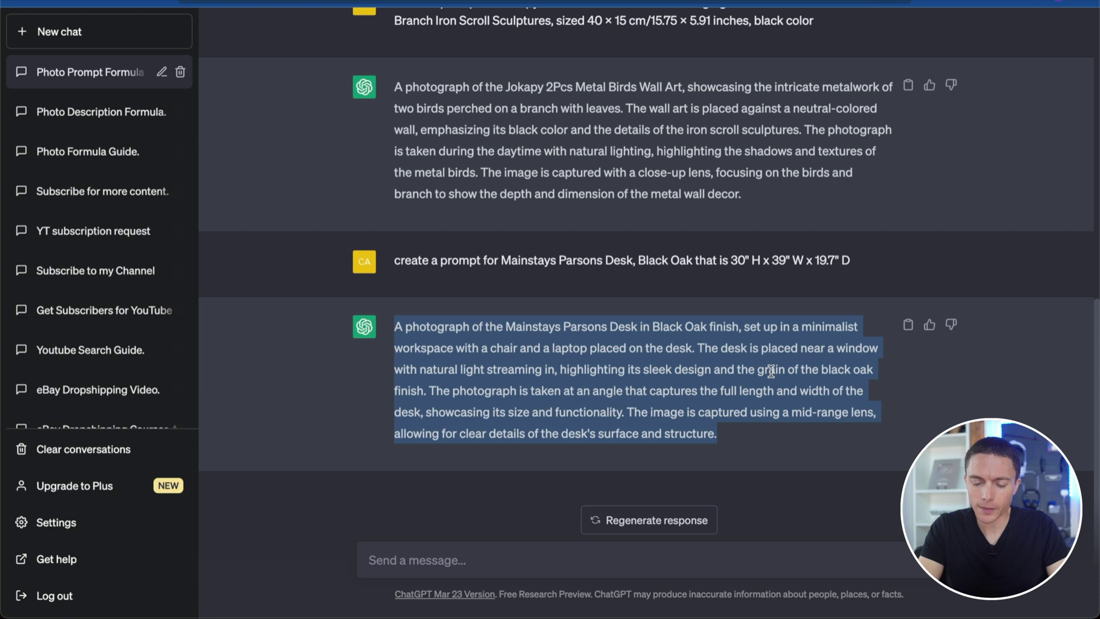
key("super+Tab")
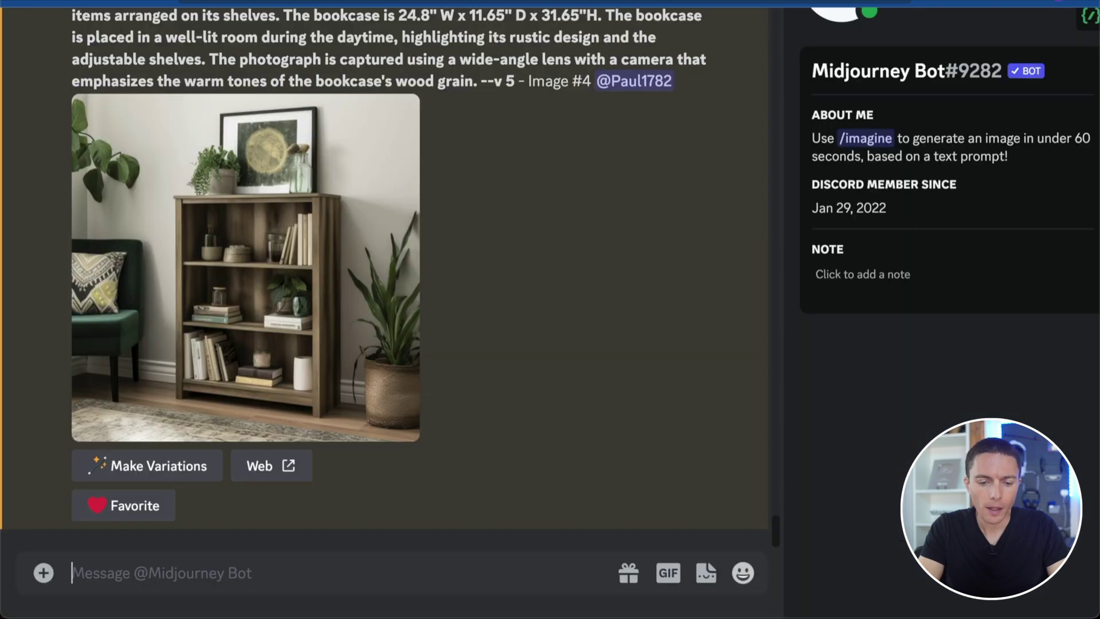
left_click(302, 580)
type("/imagine")
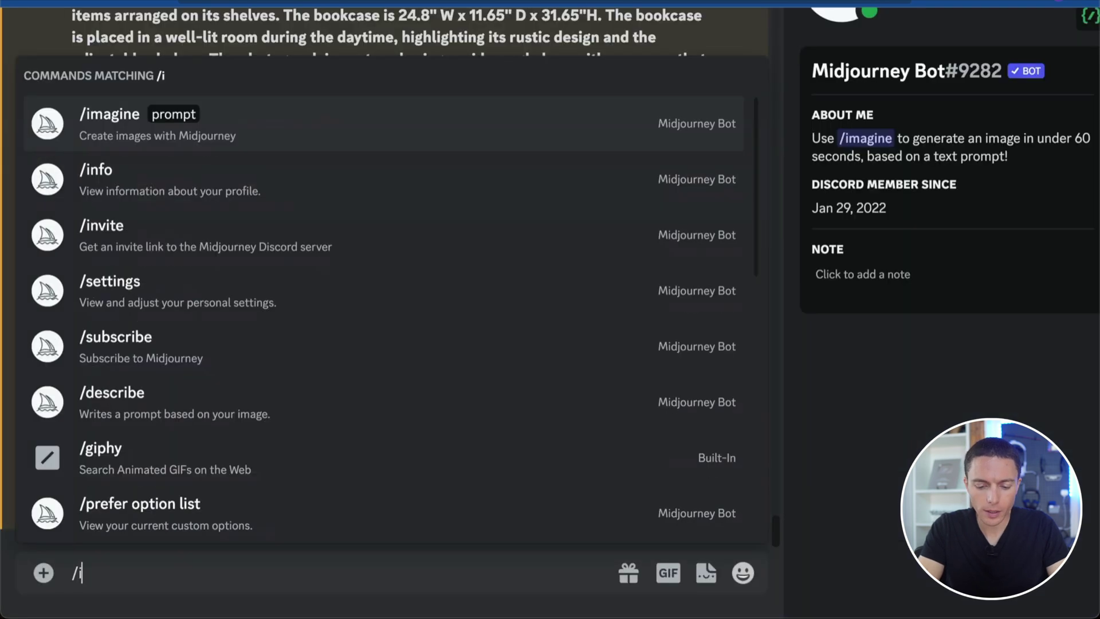
key("Tab")
key("super+v")
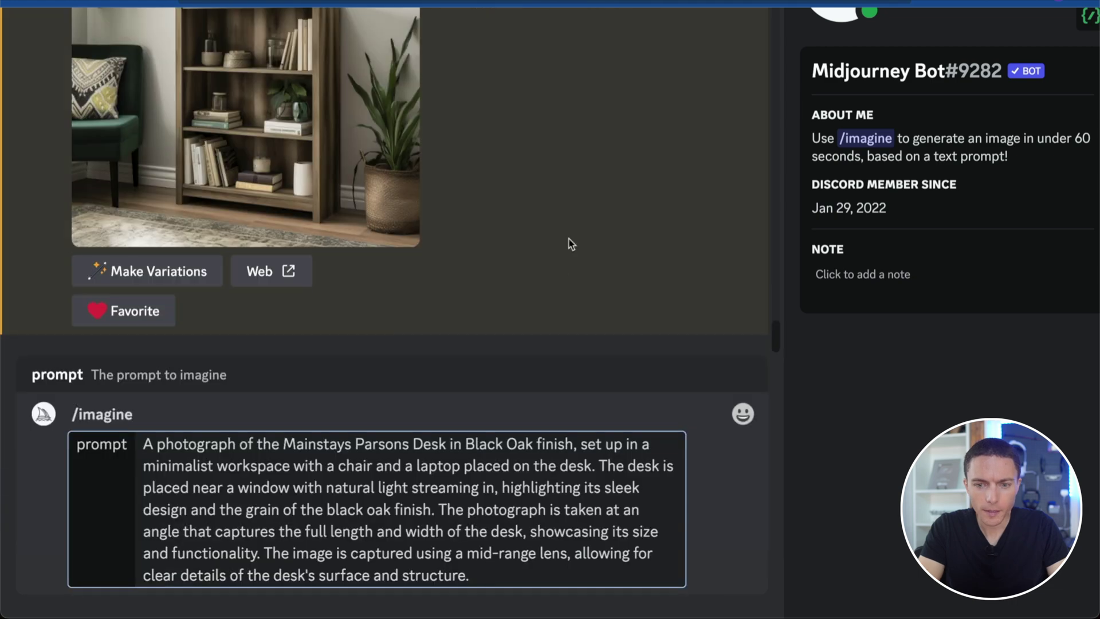
Step: Copy the desk dimensions from Walmart, insert "The desk is 30" H x 39" W x 19.7" D." after the prompt's first sentence and generate the images
key("super+Tab")
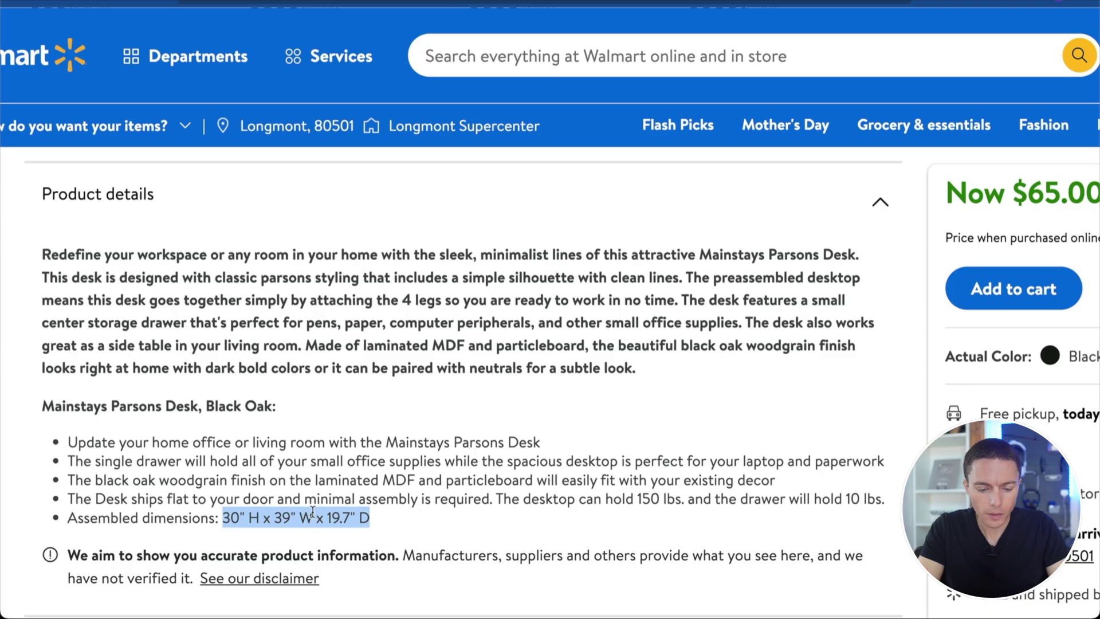
key("super+Tab")
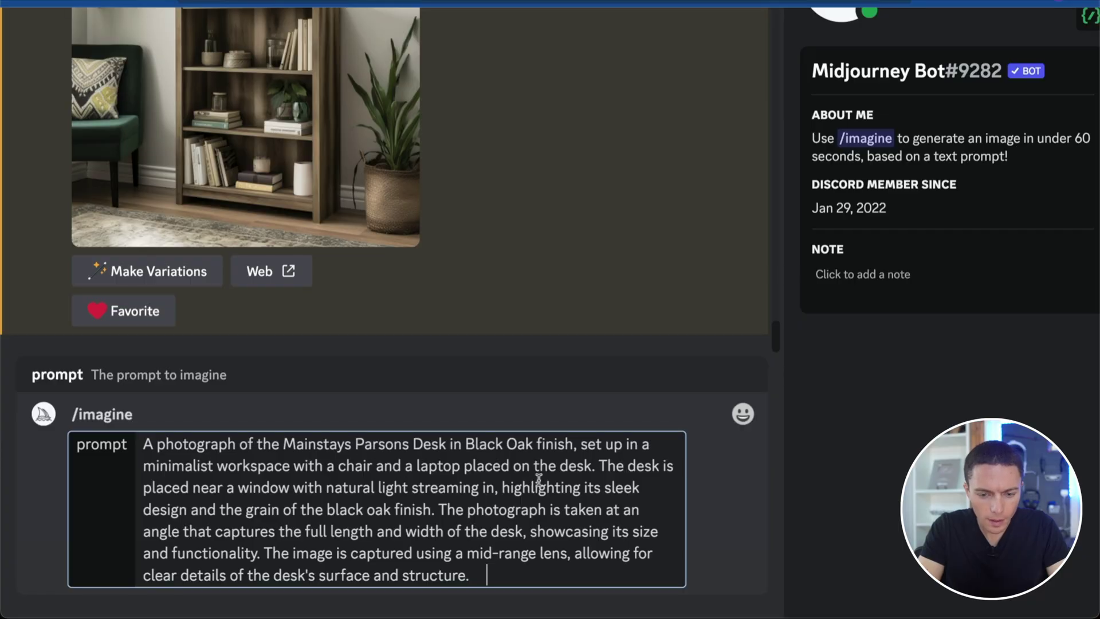
left_click(596, 464)
type("The")
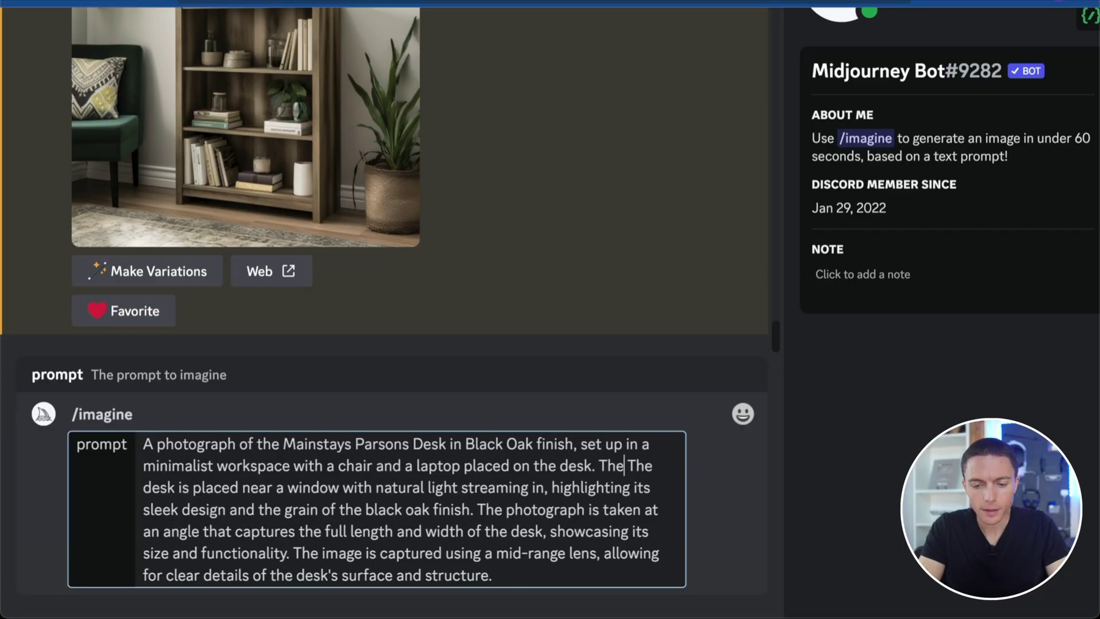
type(" desk is")
key("super+v")
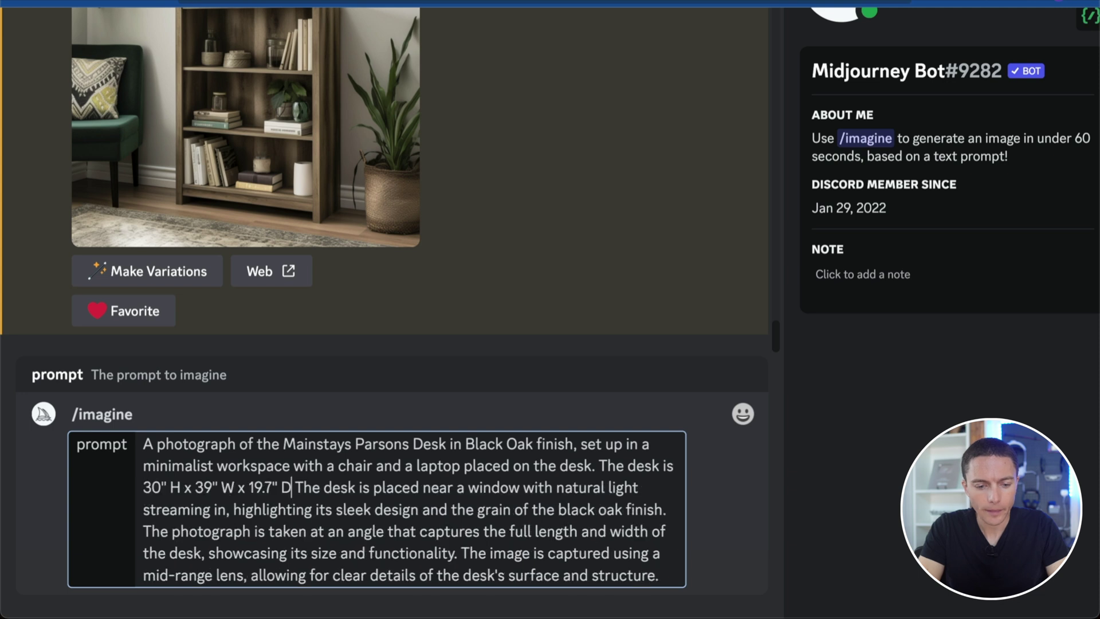
type(".")
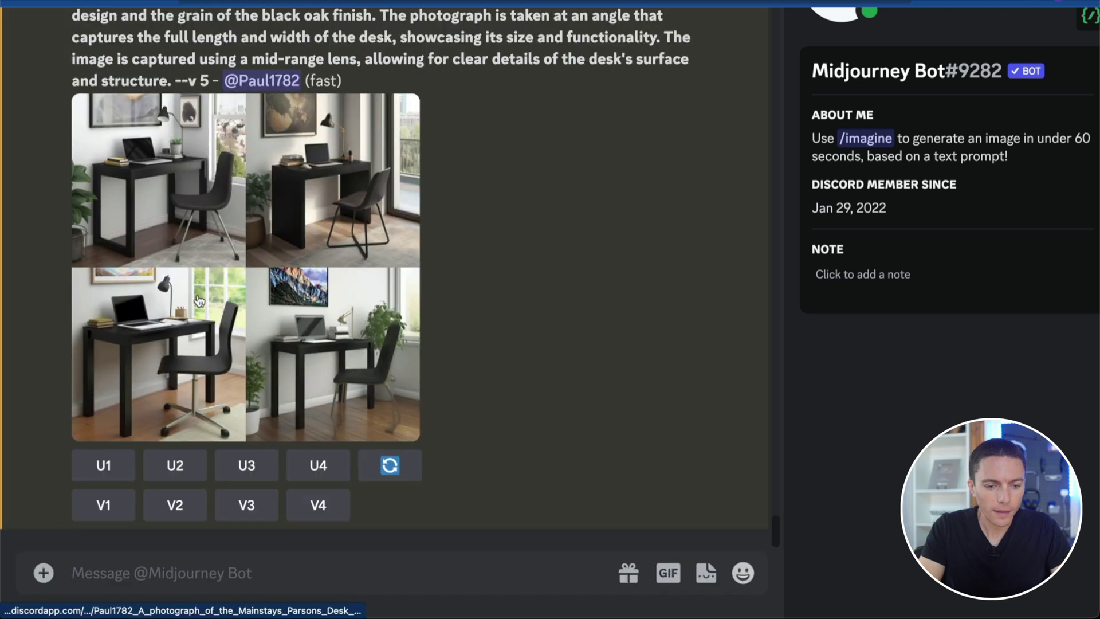
Step: Enlarge the generated desk images in Discord and compare them with the different Mainstays Parsons Desk photos on Walmart
left_click(219, 271)
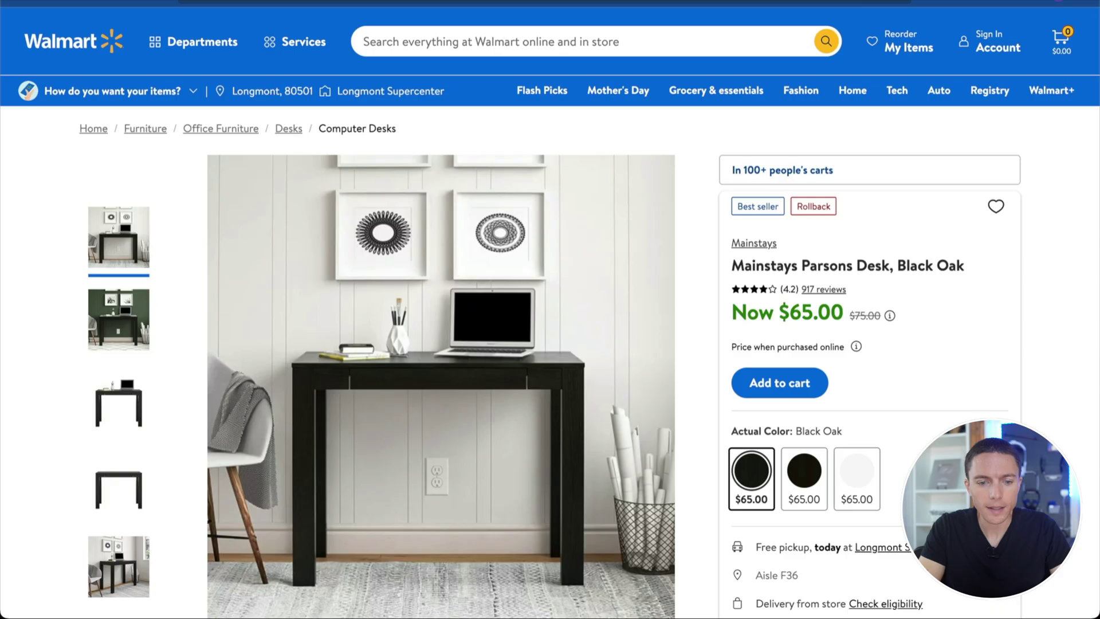
left_click(116, 397)
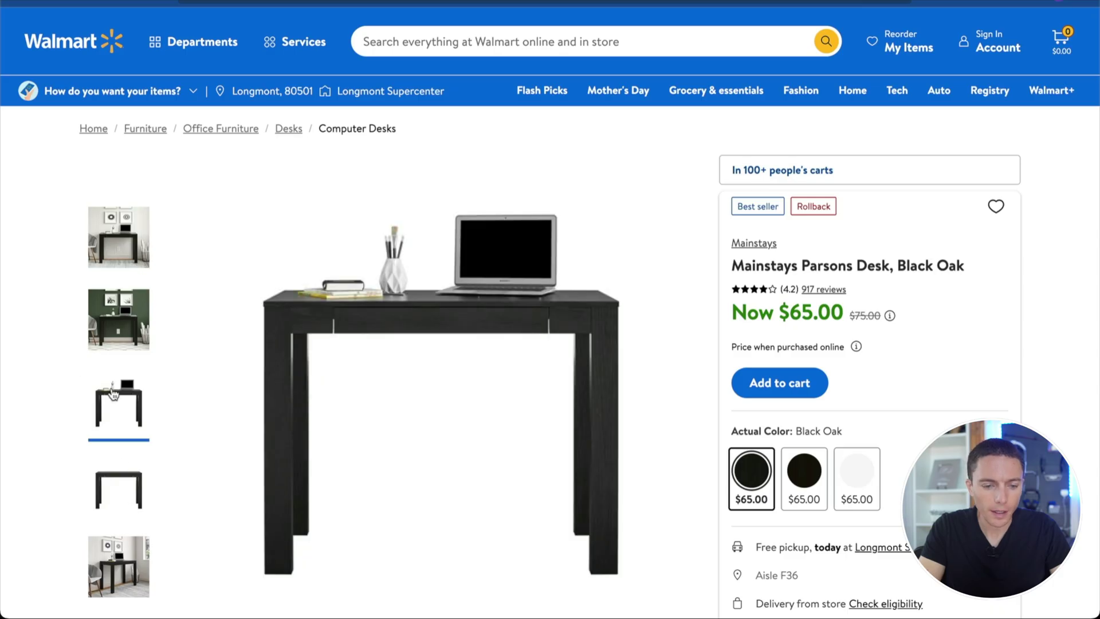
scroll(116, 459, "down", 1)
left_click(118, 565)
left_click(118, 235)
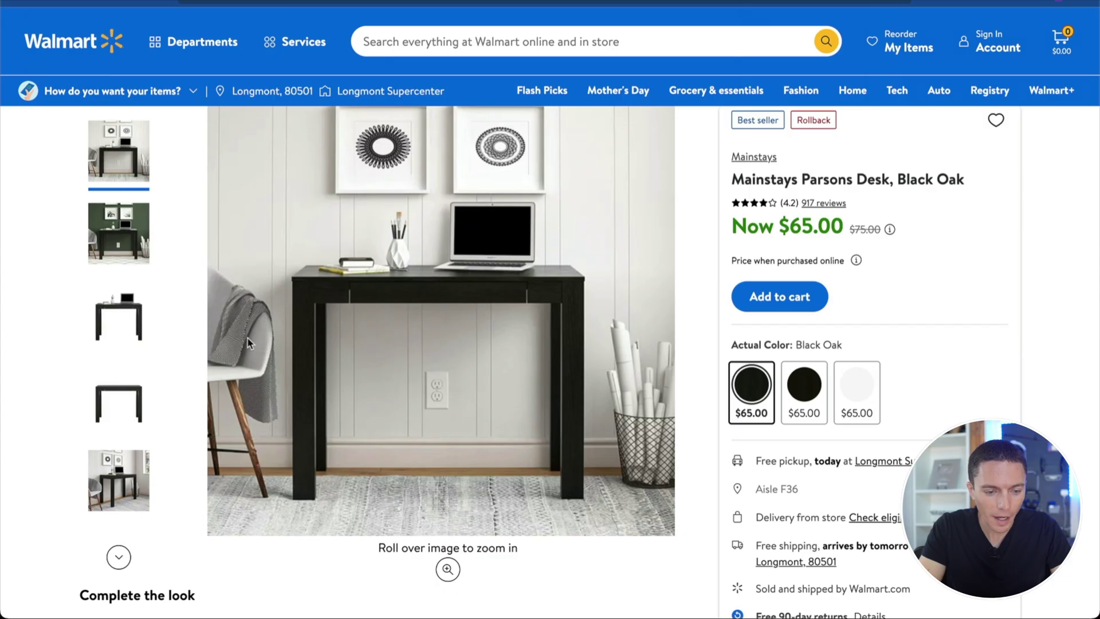
left_click(105, 373)
left_click(133, 480)
left_click(118, 151)
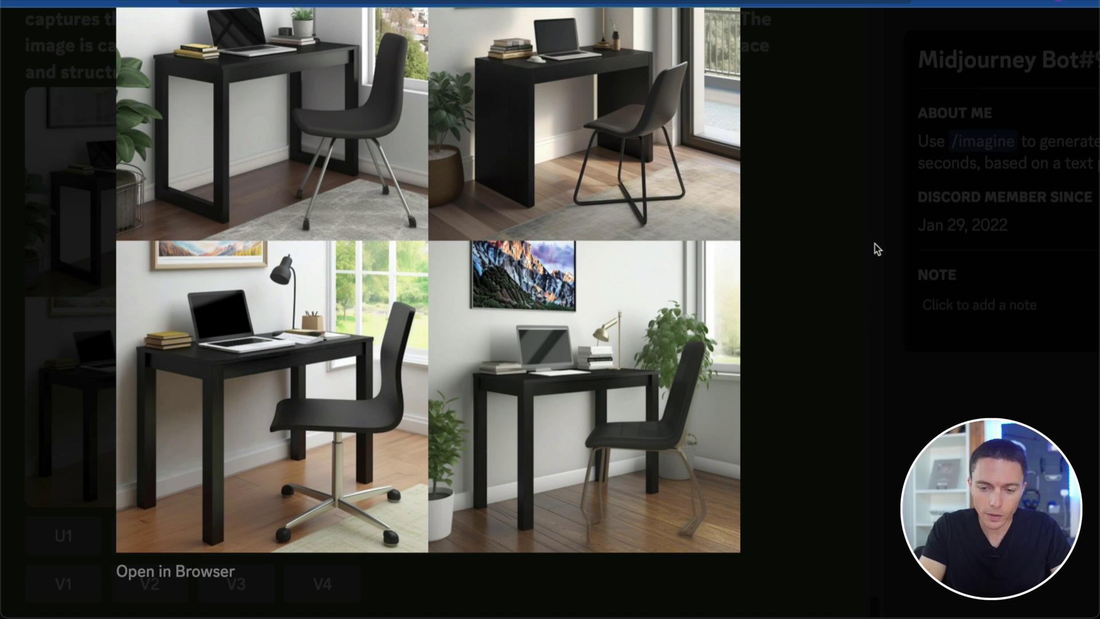
Step: Close the enlarged desk images and request variations of image 3 with the same prompt
left_click(787, 287)
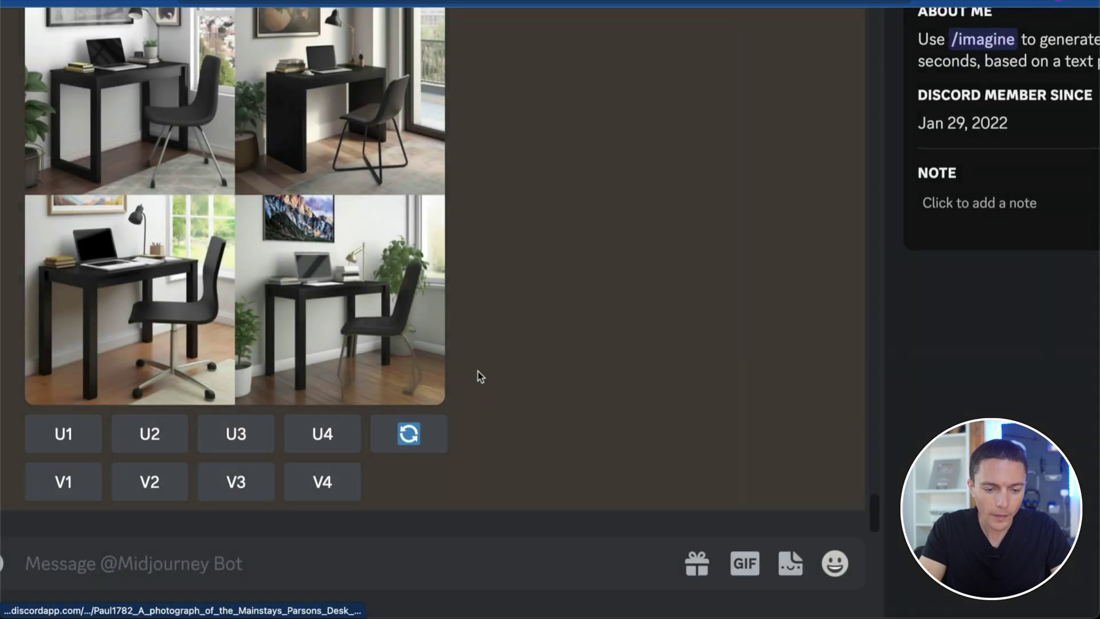
left_click(236, 491)
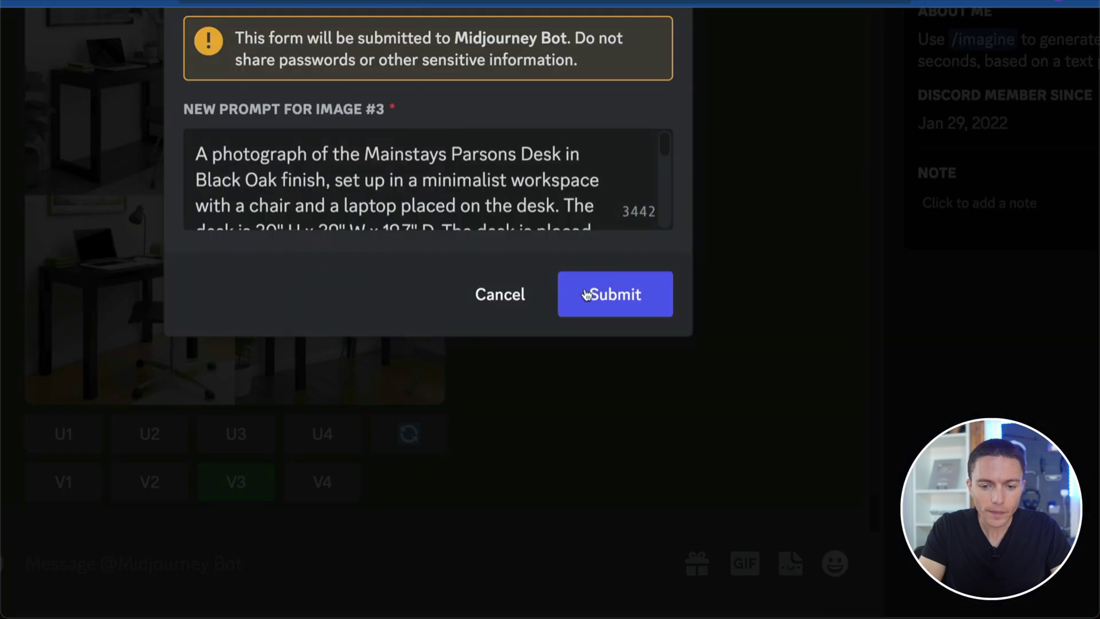
left_click(605, 304)
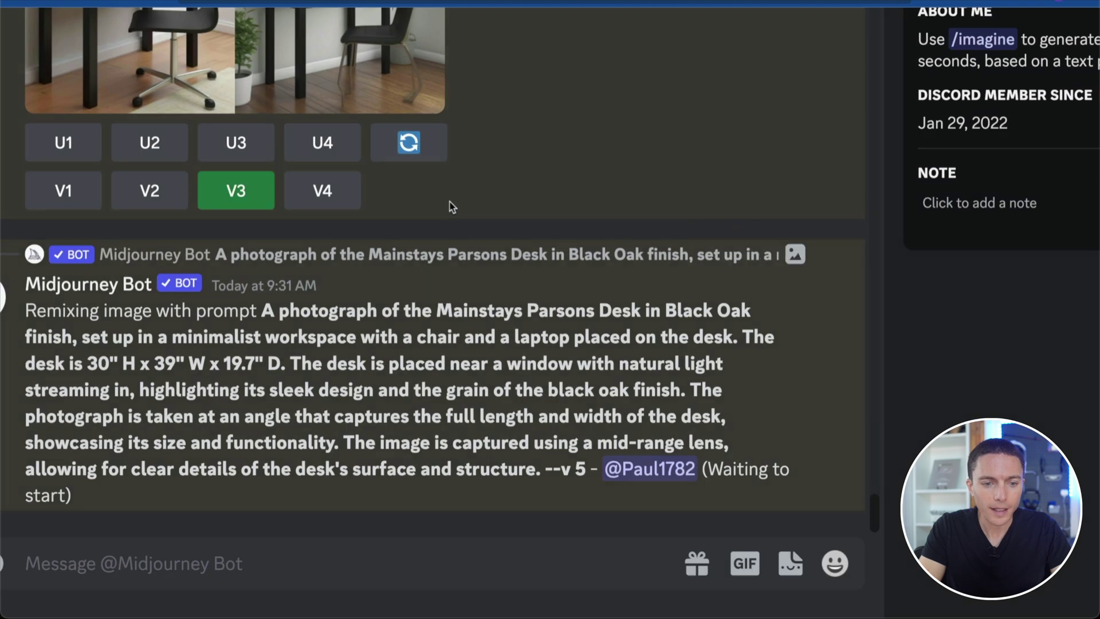
Step: Examine the remixed variations of desk image 3 in enlarged view and close them
scroll(475, 281, "up", 3)
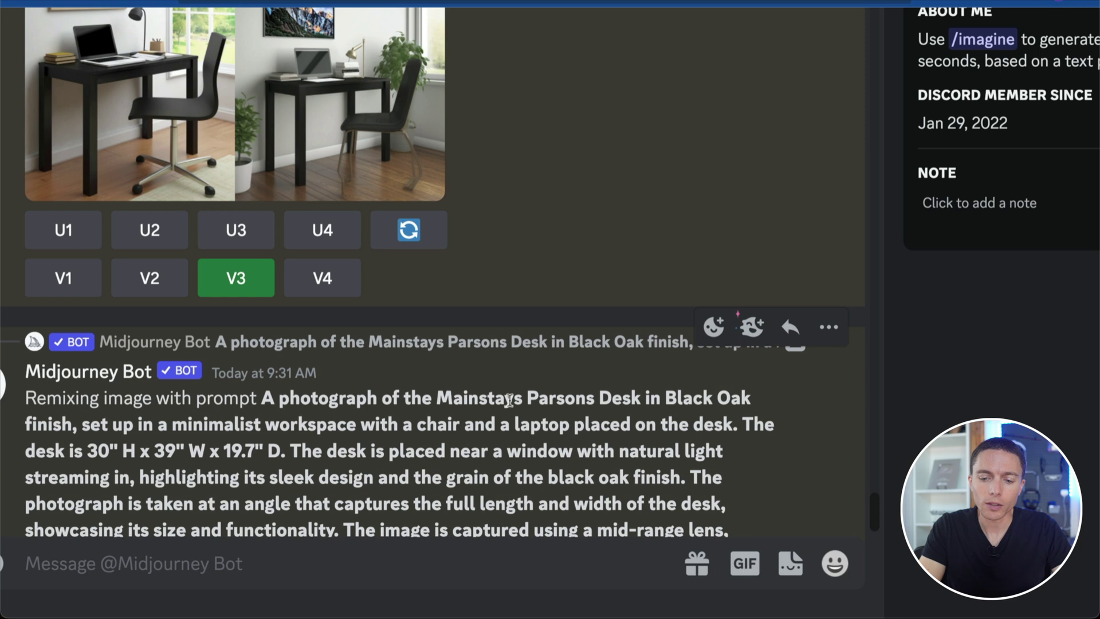
scroll(509, 400, "down", 3)
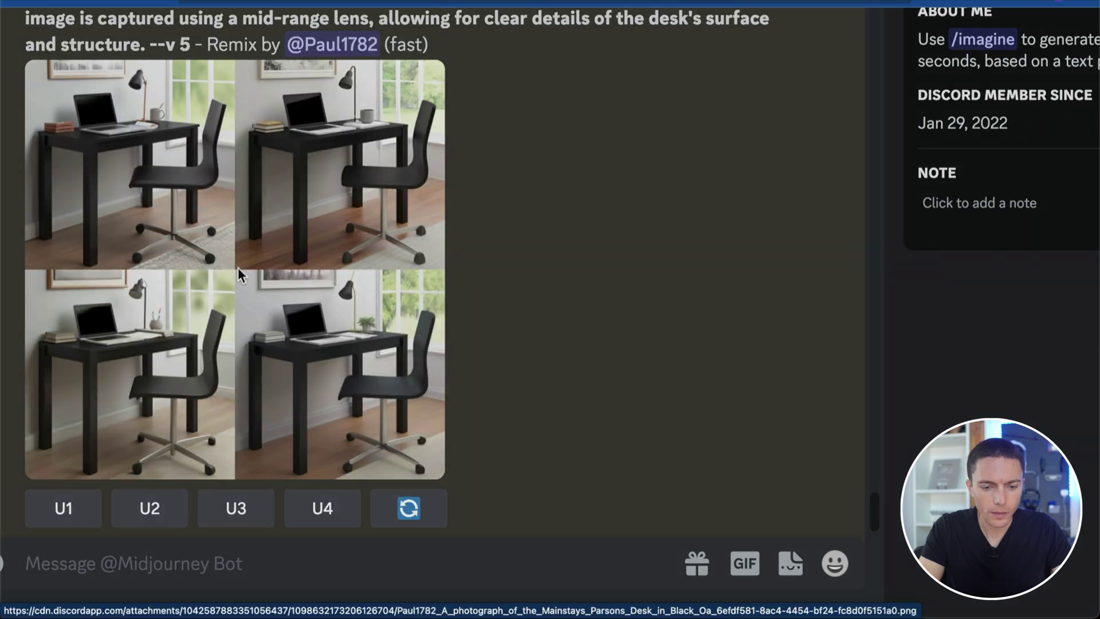
left_click(238, 267)
scroll(494, 249, "up", 5)
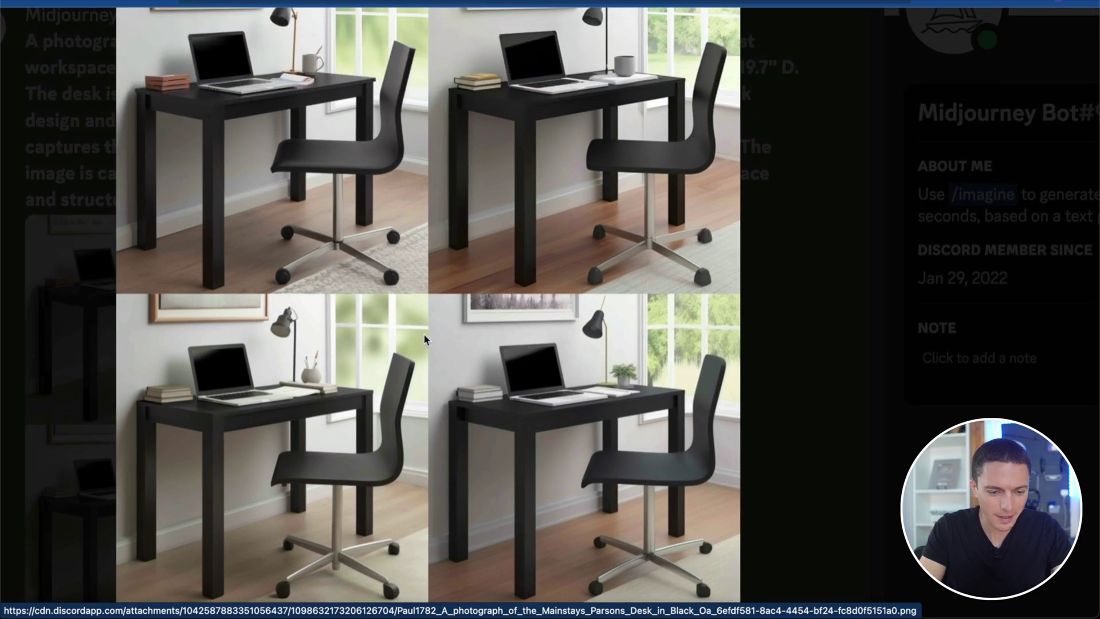
left_click(74, 373)
Step: Copy the desk prompt text without "--v 5" from the remix message and put it into a new /imagine prompt
scroll(208, 248, "up", 3)
scroll(208, 248, "up", 4)
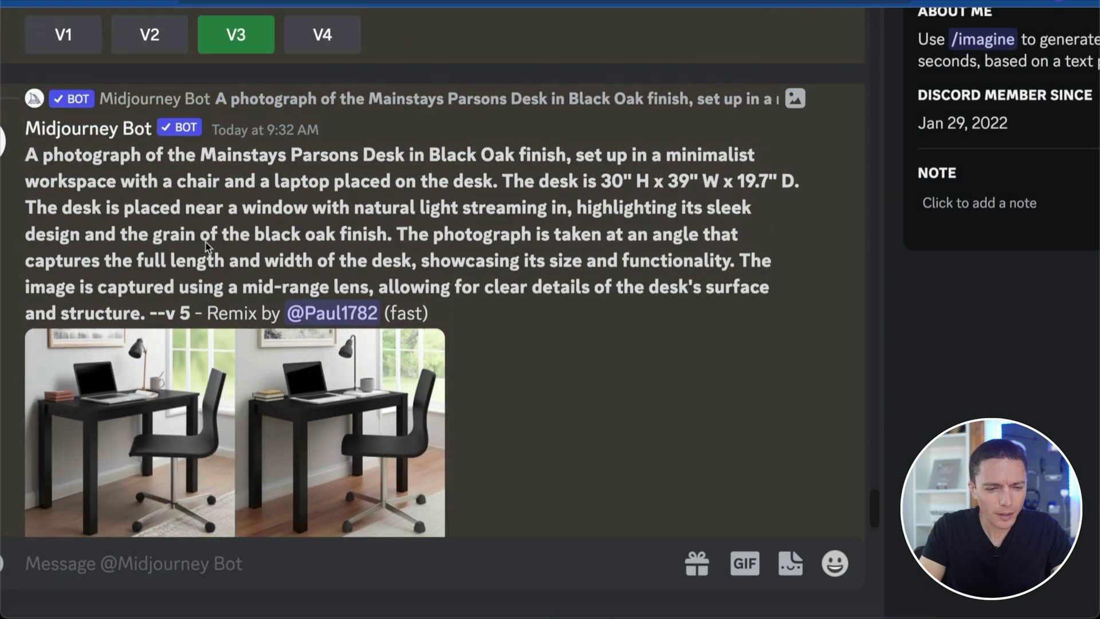
left_click_drag(27, 154, 147, 314)
key("super+c")
scroll(518, 363, "down", 8)
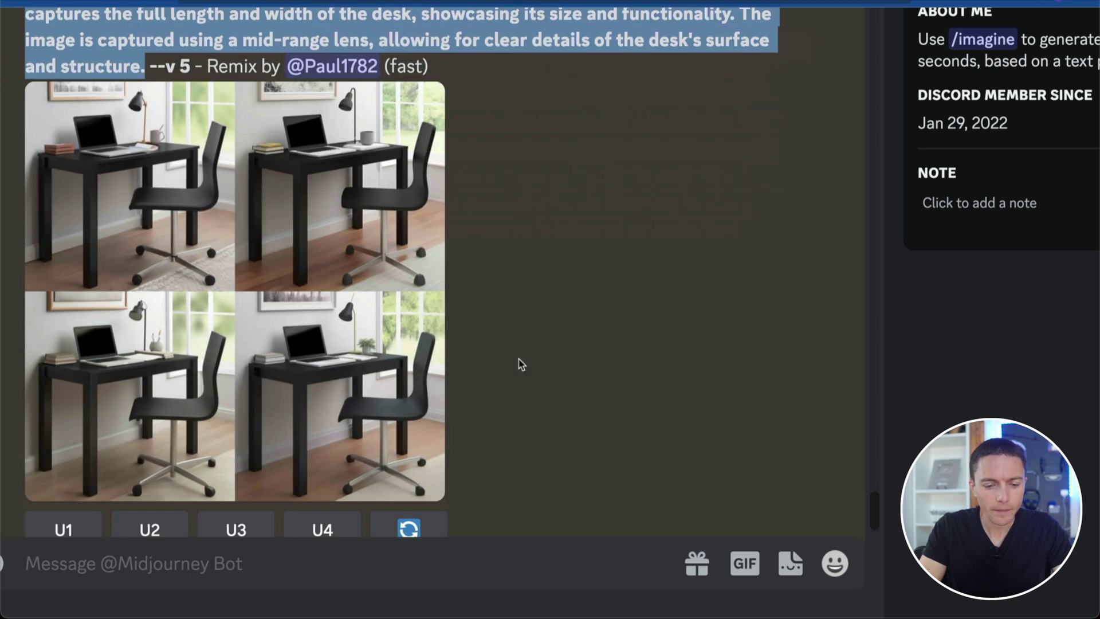
left_click(372, 563)
type("/imagine")
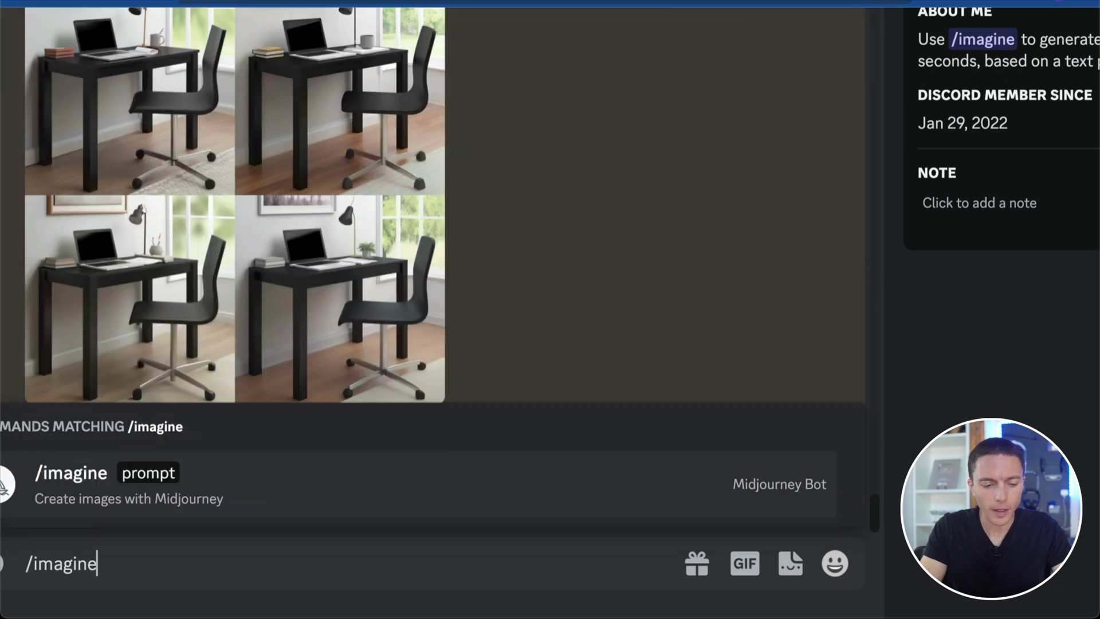
key("Tab")
key("super+v")
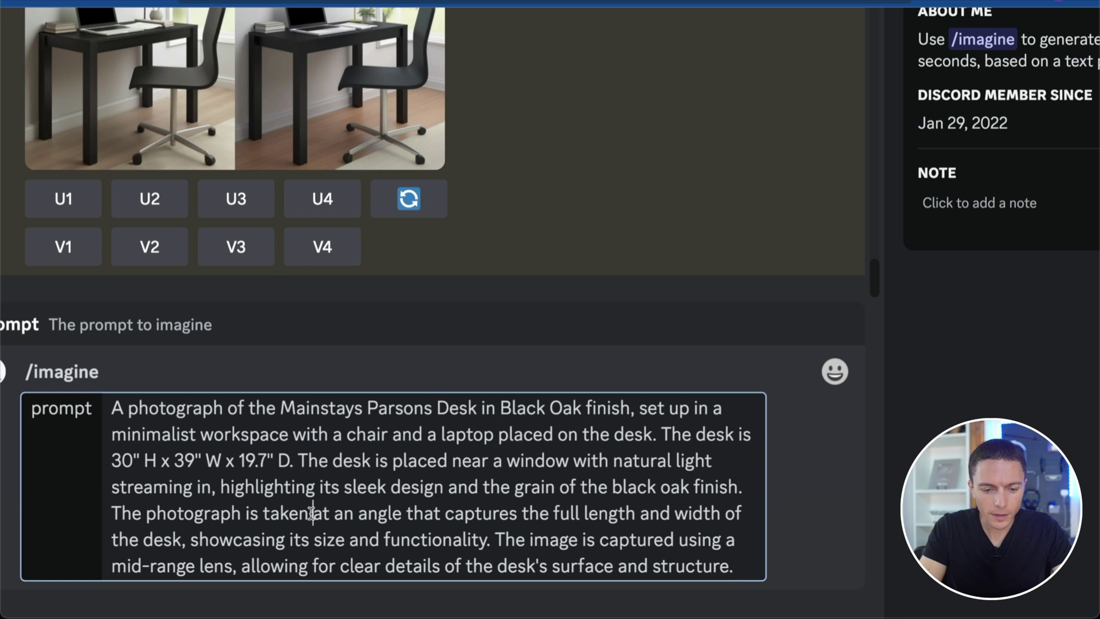
Step: Replace the prompt's camera angle description after "The photograph is taken" with "straight on" and submit it
left_click_drag(486, 539, 313, 521)
type("straigh")
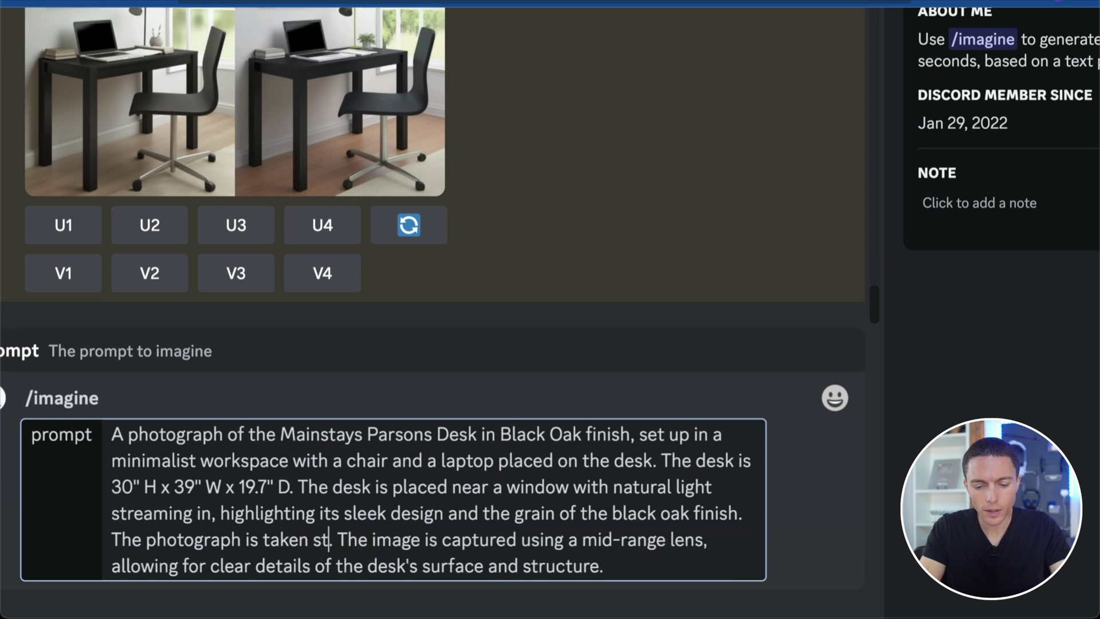
type("t on")
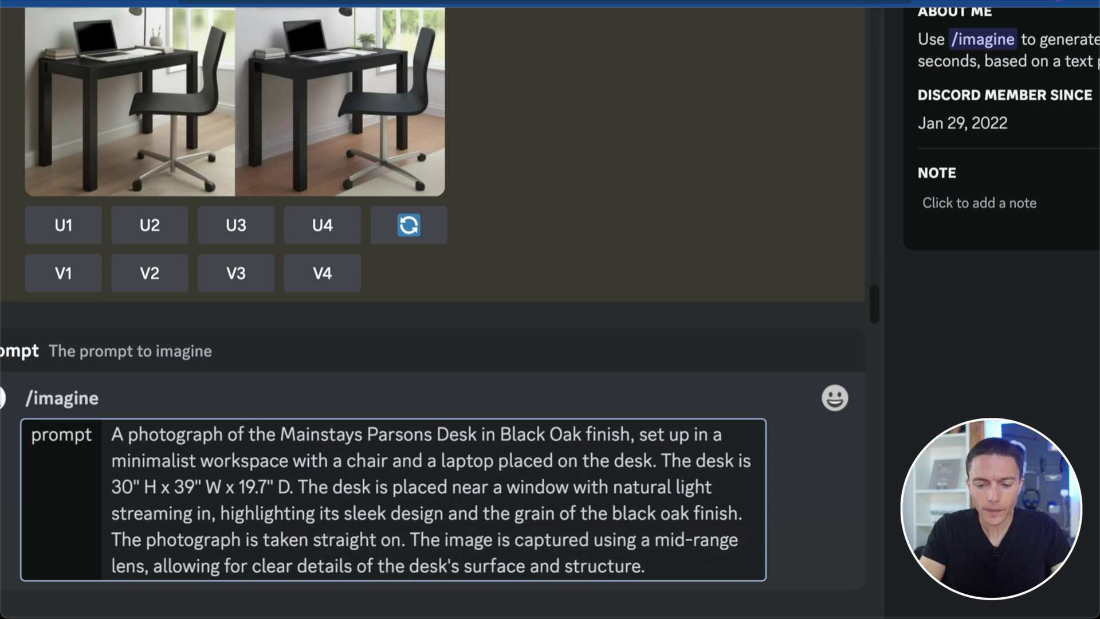
key("Return")
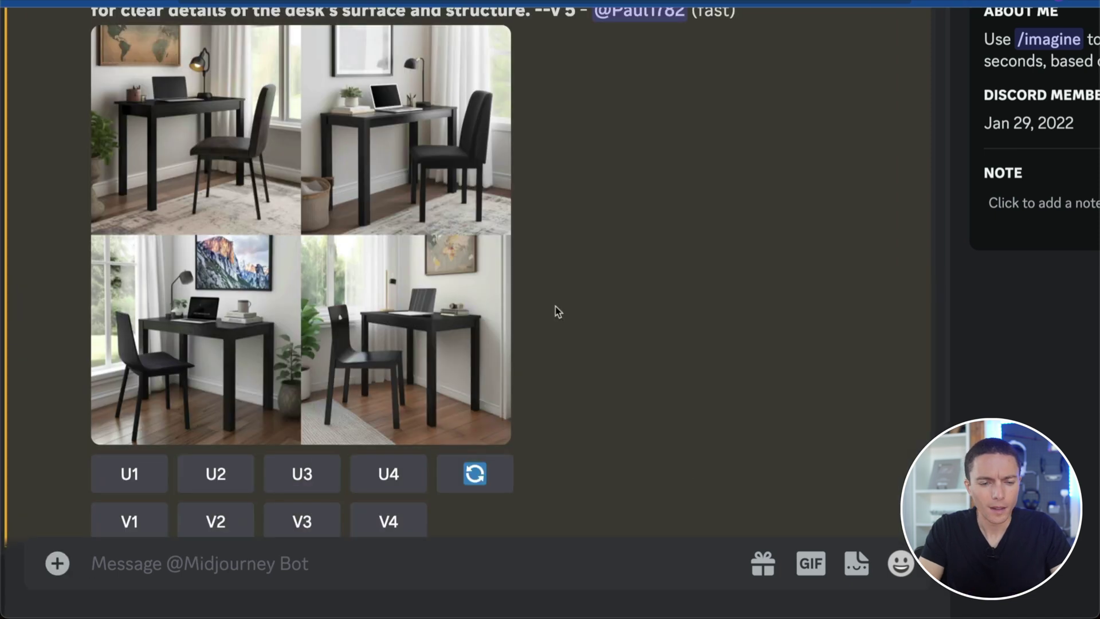
Step: Enlarge the newly generated set of four desk images and examine their viewing angles
left_click(304, 232)
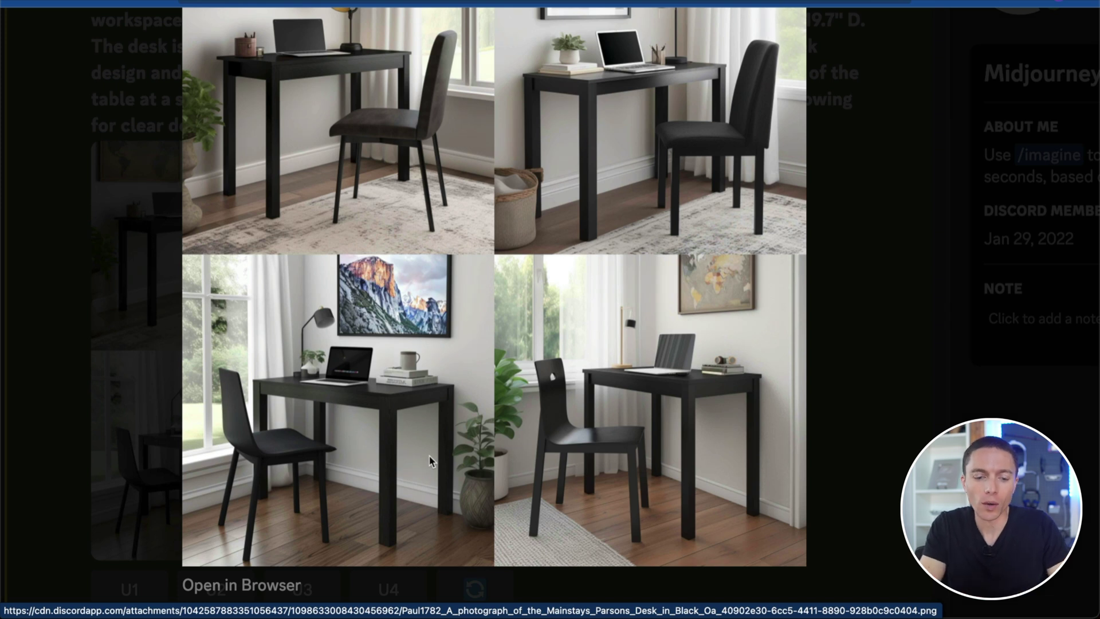
scroll(546, 350, "up", 2)
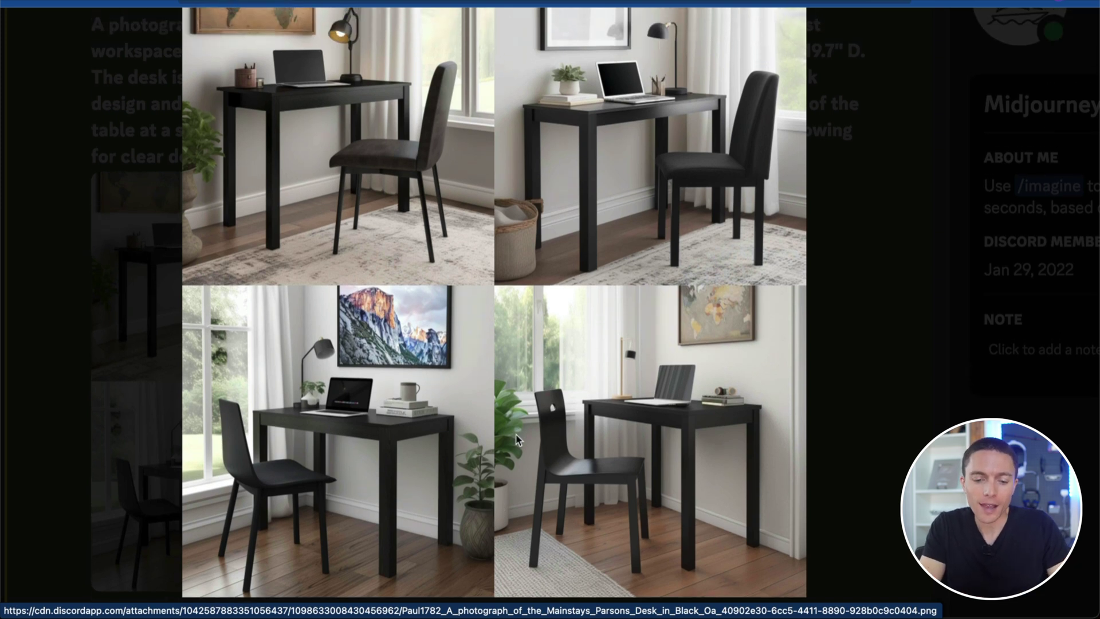